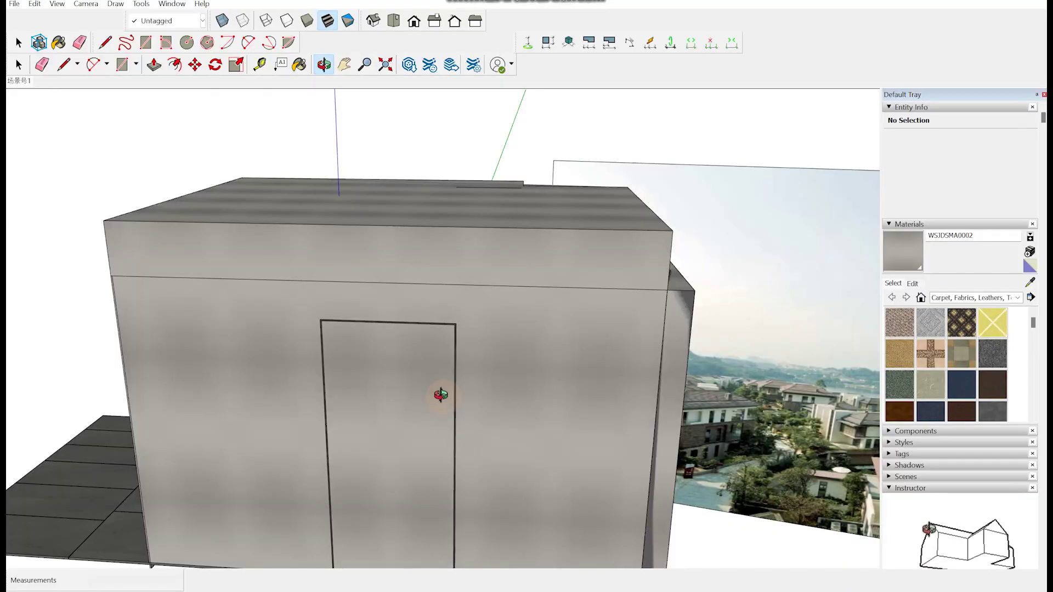
- Orbit and zoom around the SketchUp bathroom pod, viewing it from outside and through the blinds inside
scroll(439, 395, down, 3)
mouse_move(433, 395)
mouse_down()
mouse_move(506, 312)
mouse_move(211, 276)
mouse_move(419, 427)
mouse_up()
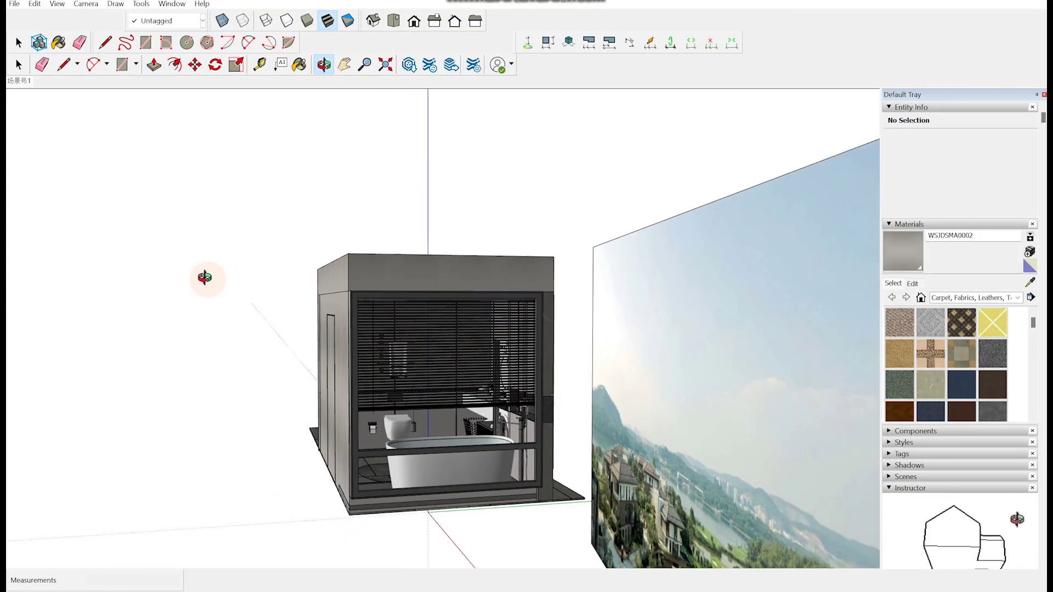
scroll(420, 427, up, 5)
scroll(418, 417, up, 5)
mouse_move(571, 446)
mouse_down()
mouse_move(370, 395)
mouse_move(586, 418)
mouse_up()
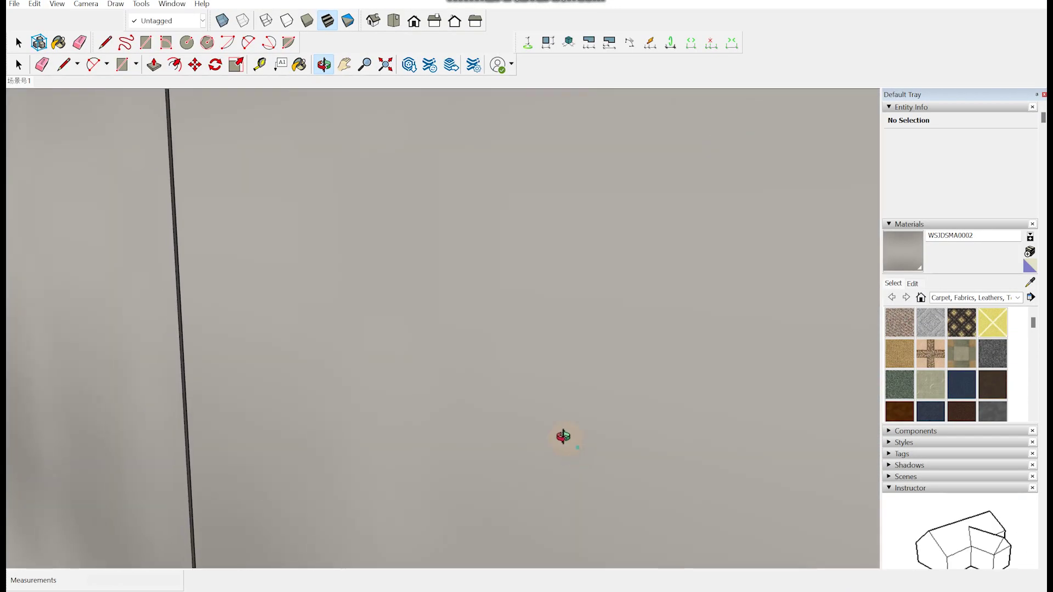
scroll(370, 395, down, 5)
scroll(371, 395, down, 5)
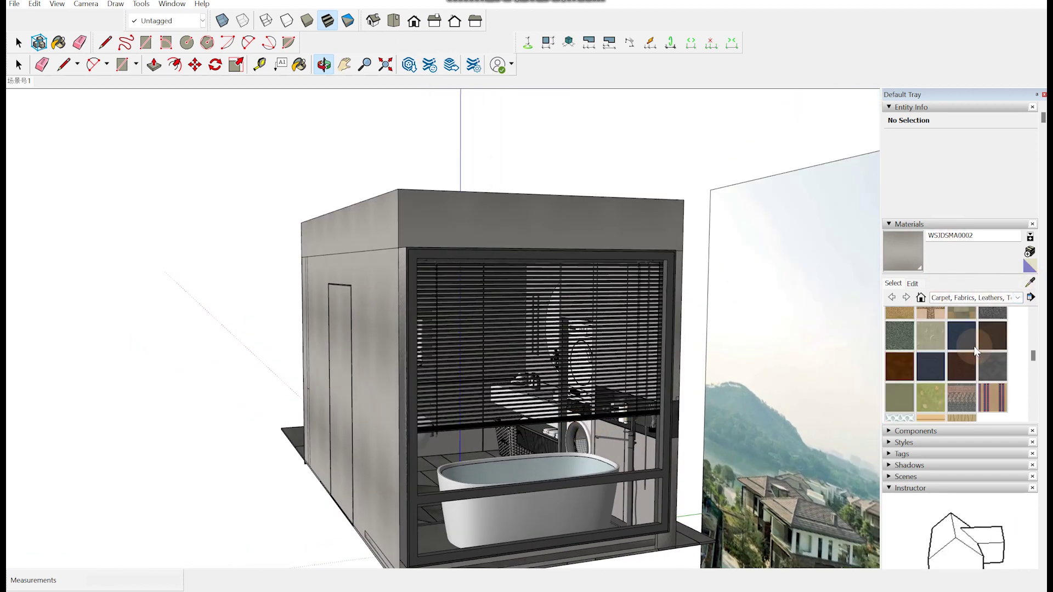
mouse_move(552, 408)
mouse_down()
mouse_move(585, 367)
mouse_move(527, 535)
mouse_up()
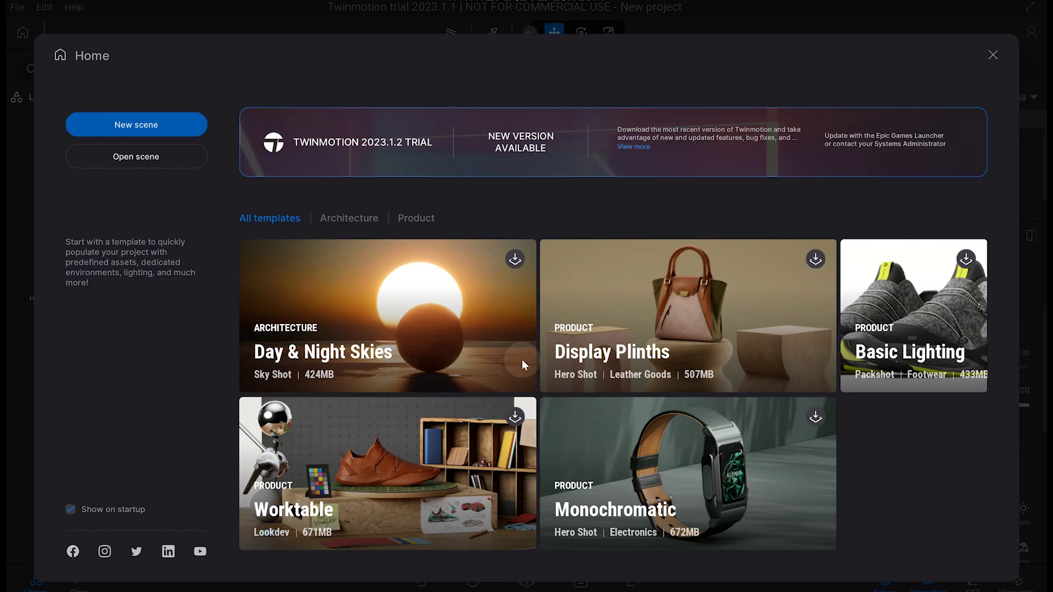
- Start a new scene and delete the default sphere, pedestal and cylinder
click(137, 129)
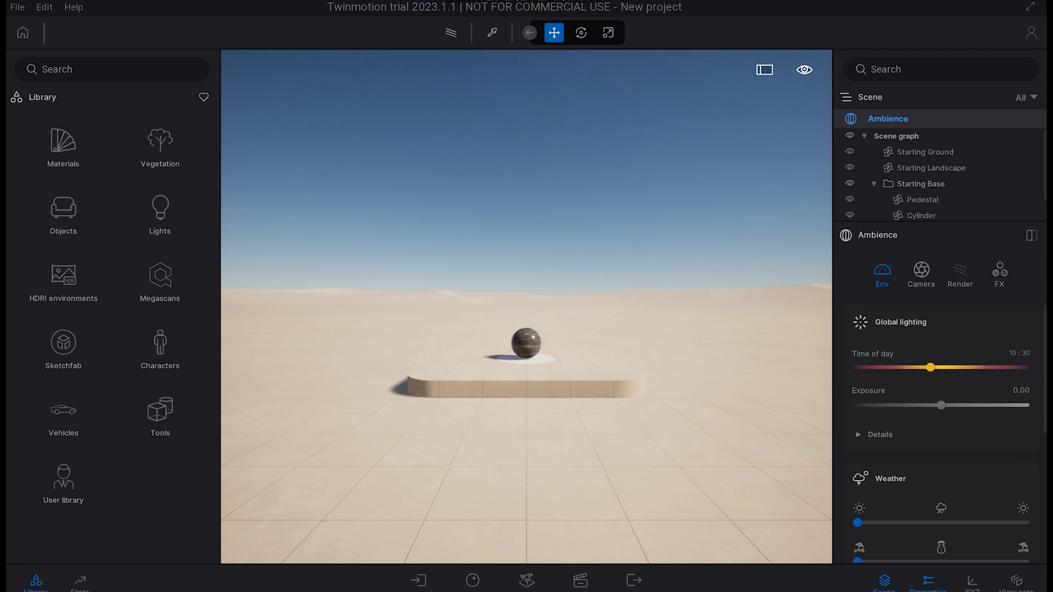
click(601, 348)
key(Delete)
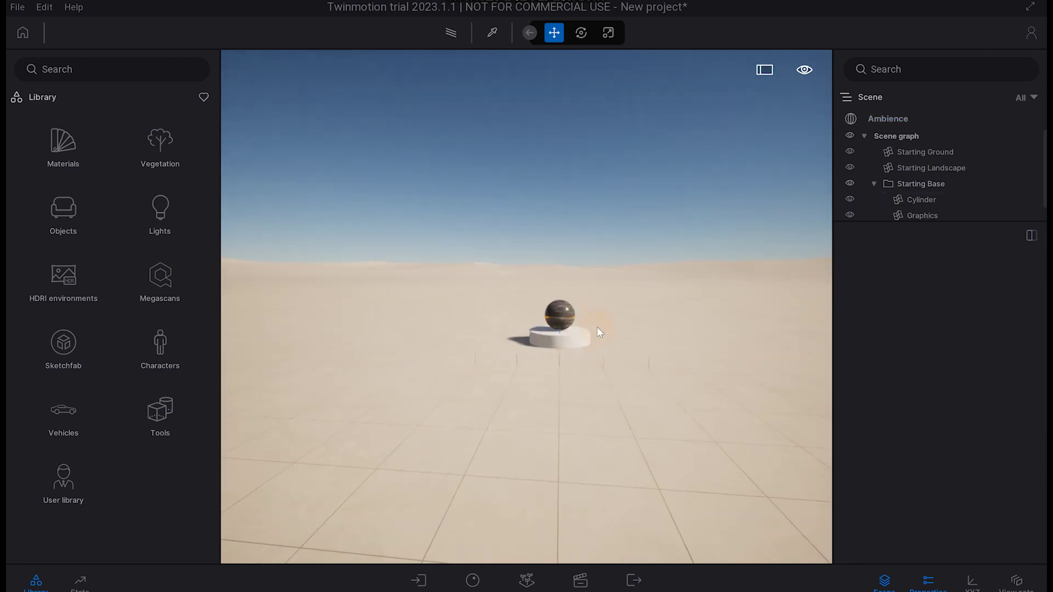
click(559, 315)
key(Delete)
click(570, 334)
key(Delete)
drag(570, 335, 506, 371)
- Import the bathroom SketchUp SKP file into the scene
click(418, 581)
click(258, 465)
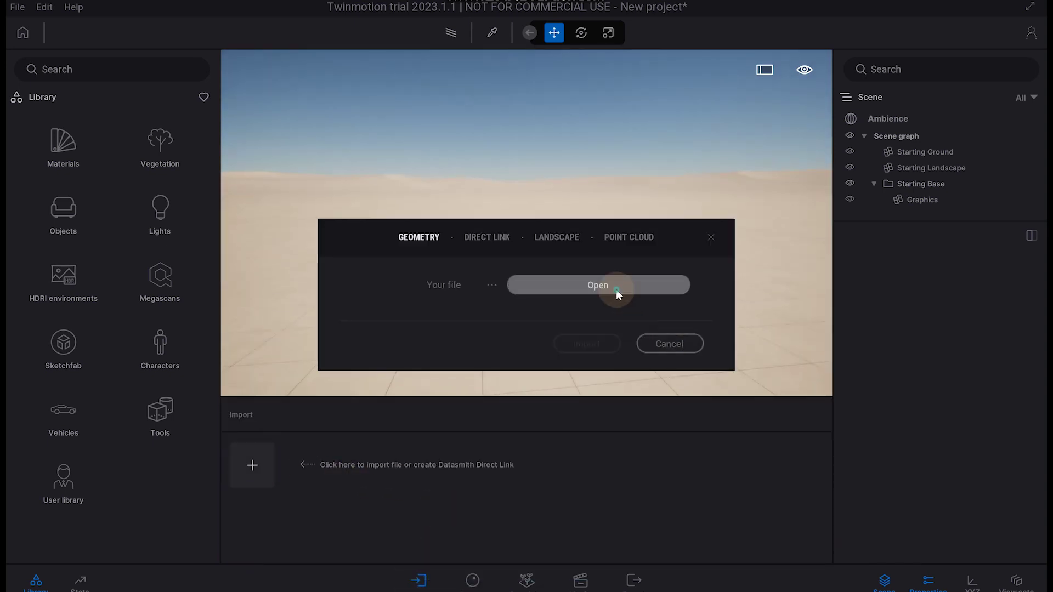
click(615, 285)
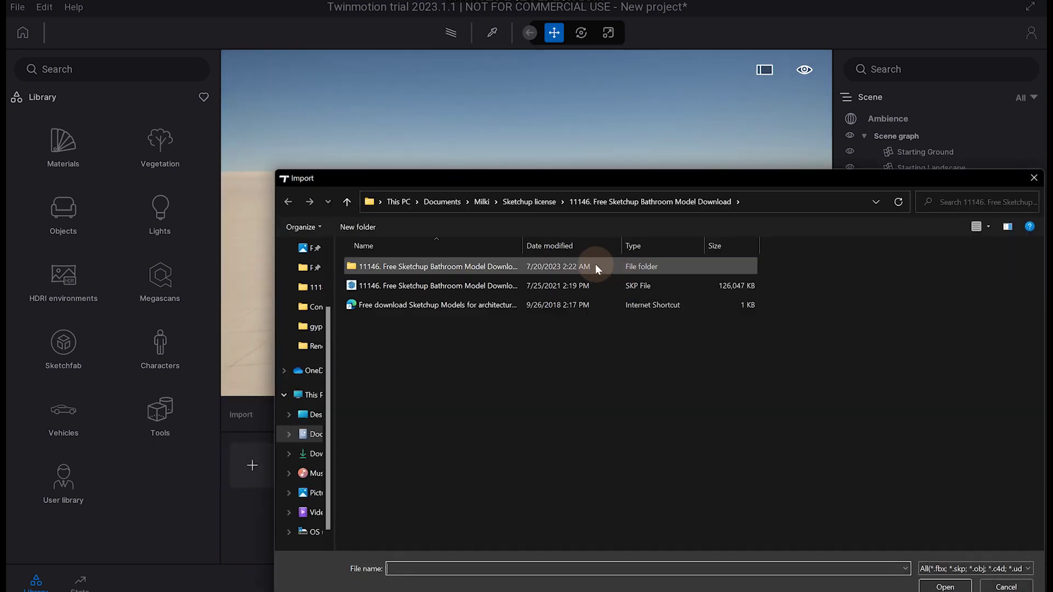
click(416, 285)
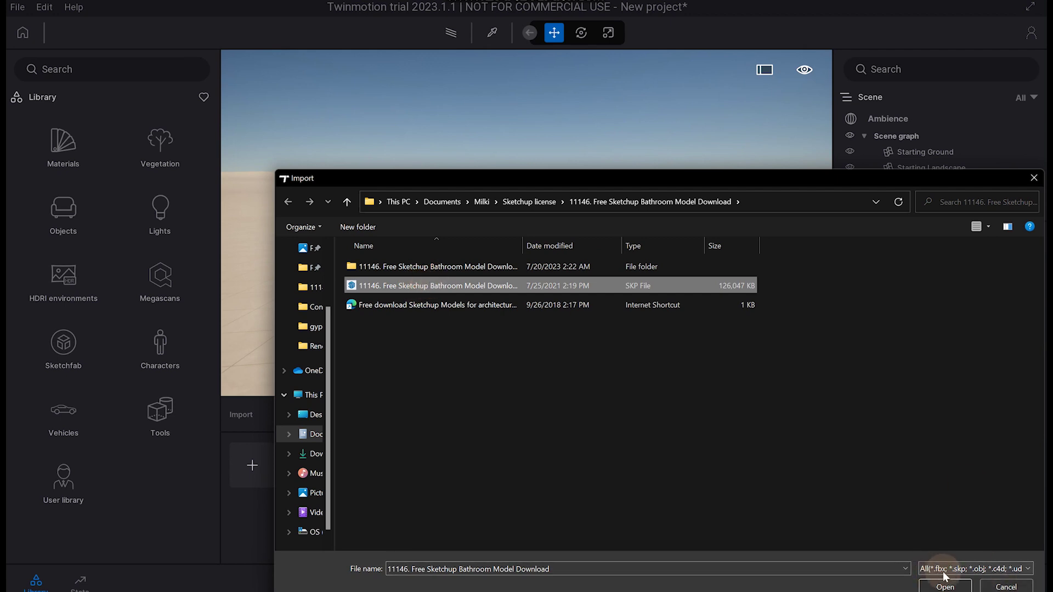
click(974, 574)
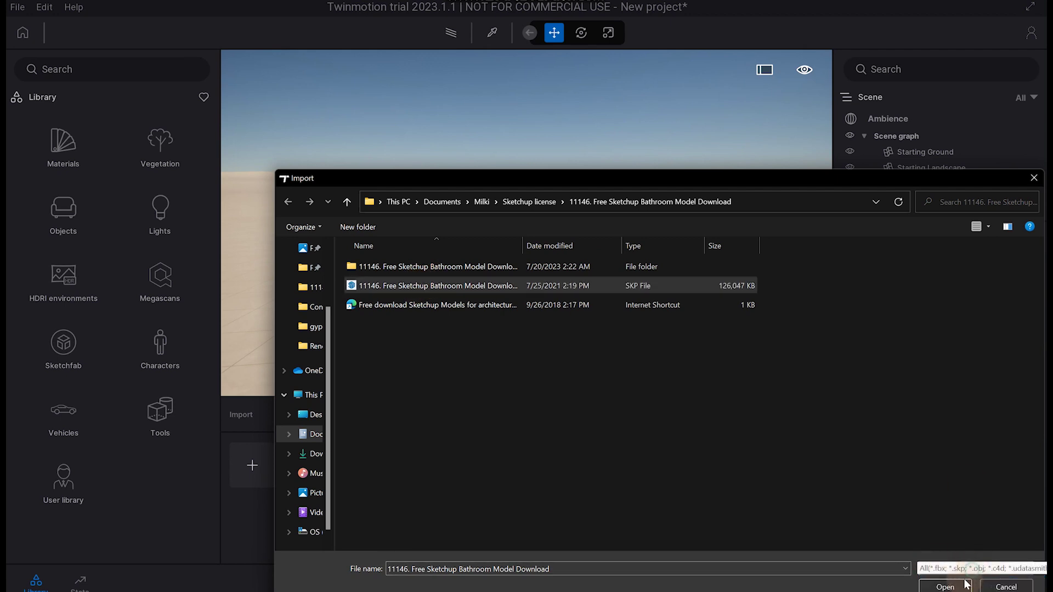
click(595, 374)
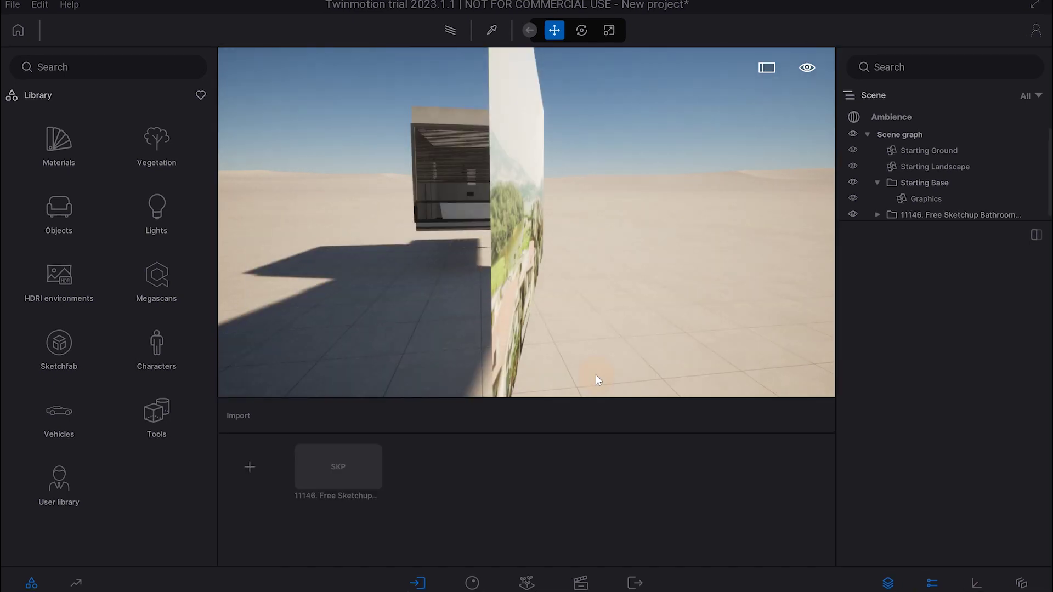
- Orbit to face the imported model, then open Edit > Preferences
drag(607, 296, 714, 296)
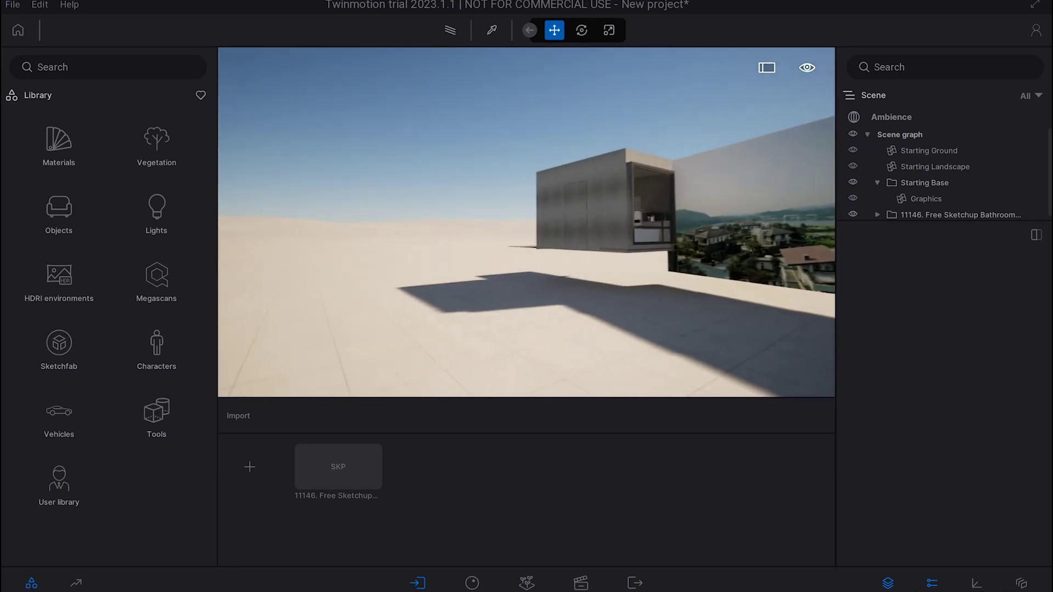
drag(593, 208, 483, 201)
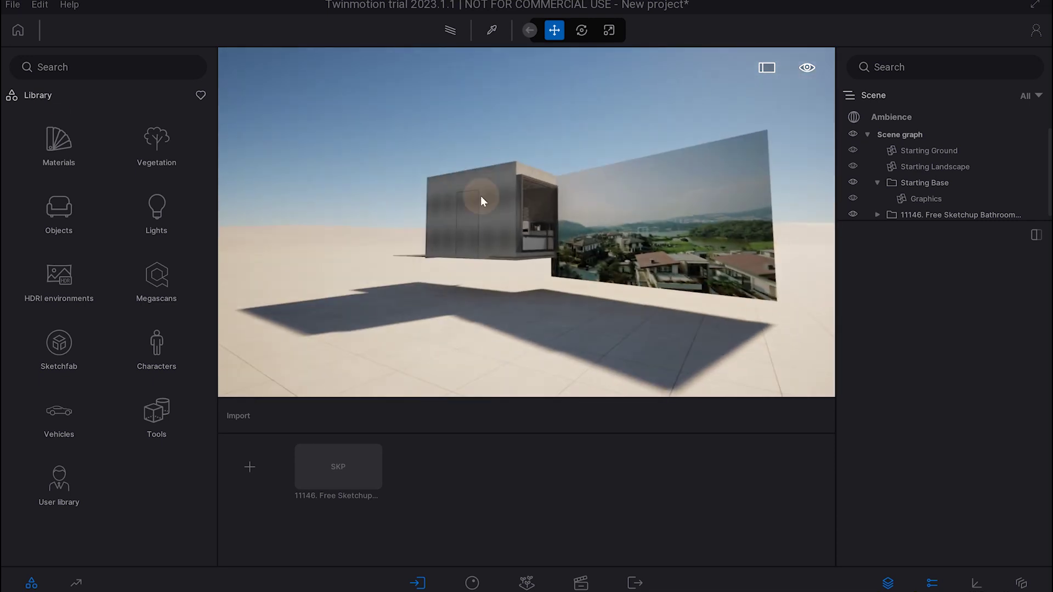
click(40, 5)
click(69, 193)
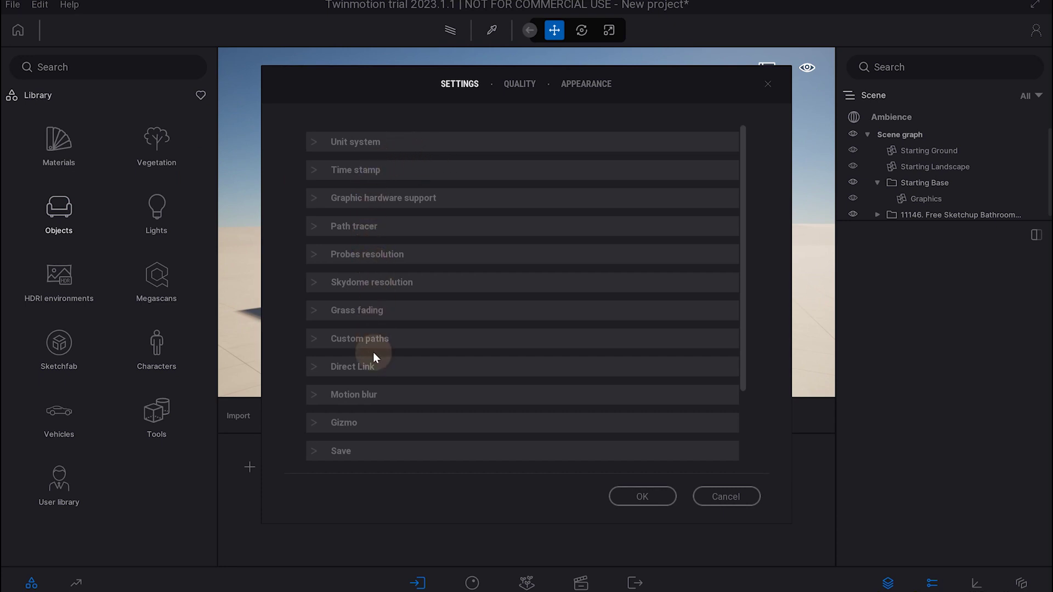
- Scroll through the general preferences, briefly expanding and collapsing the Direct Link options
scroll(375, 360, down, 1)
scroll(375, 360, down, 1)
scroll(374, 359, down, 2)
scroll(375, 360, down, 1)
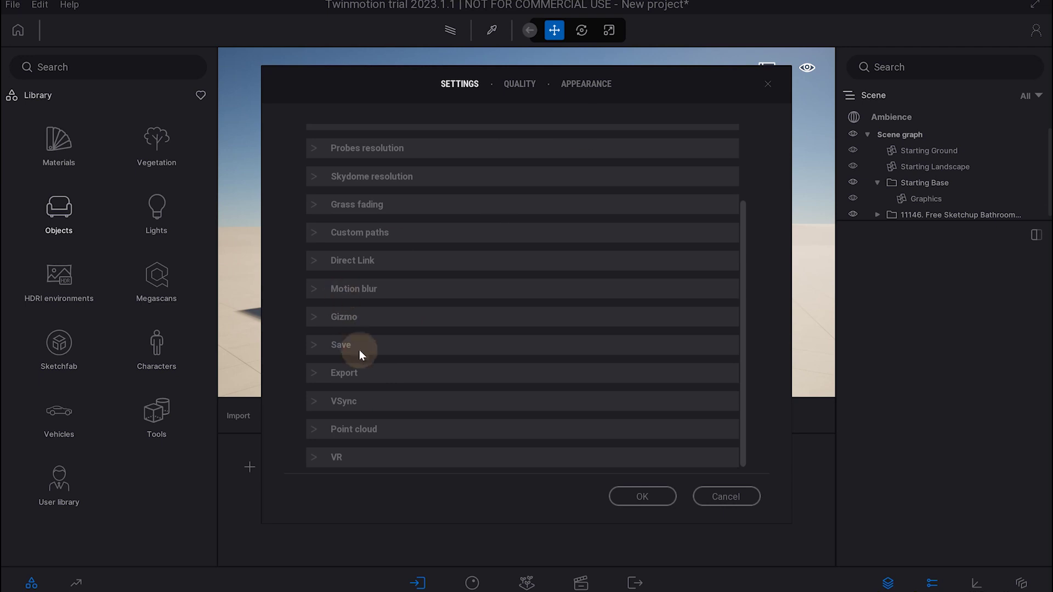
scroll(370, 384, up, 4)
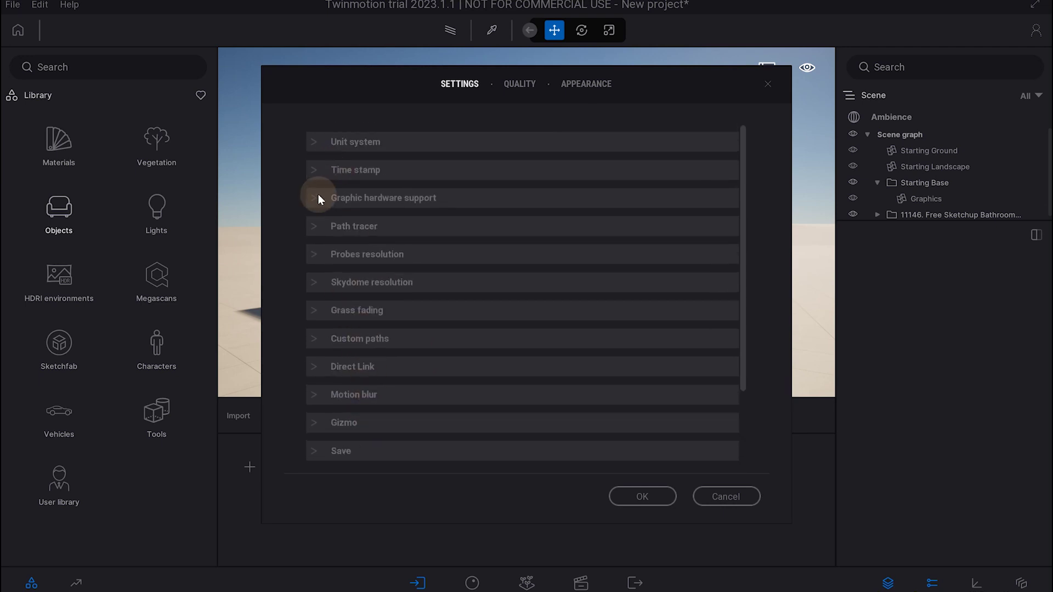
scroll(328, 206, down, 1)
scroll(348, 307, down, 1)
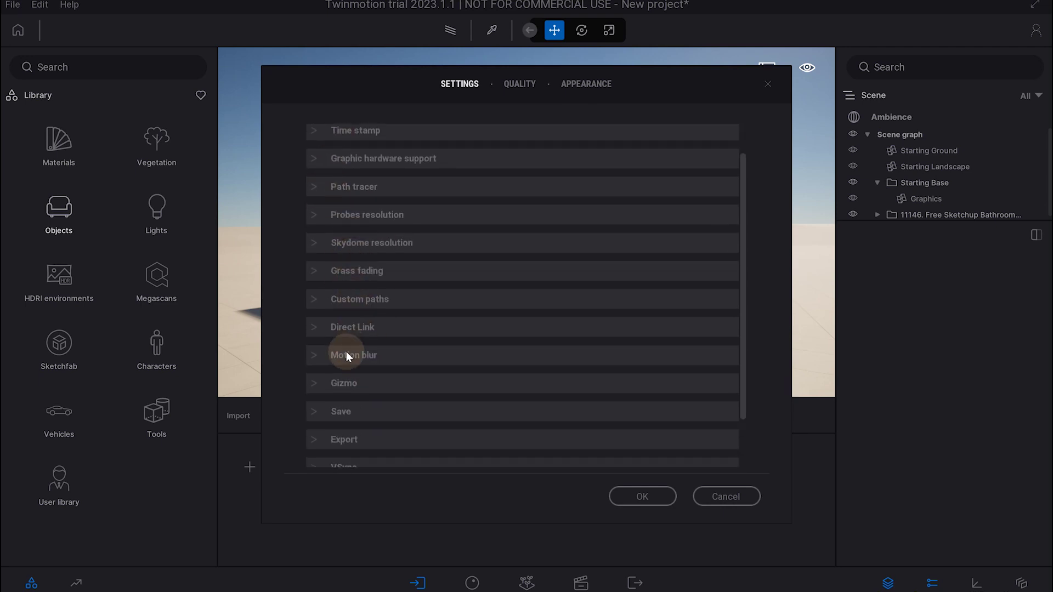
click(335, 336)
click(317, 327)
scroll(339, 295, down, 2)
scroll(341, 291, down, 1)
scroll(340, 291, down, 1)
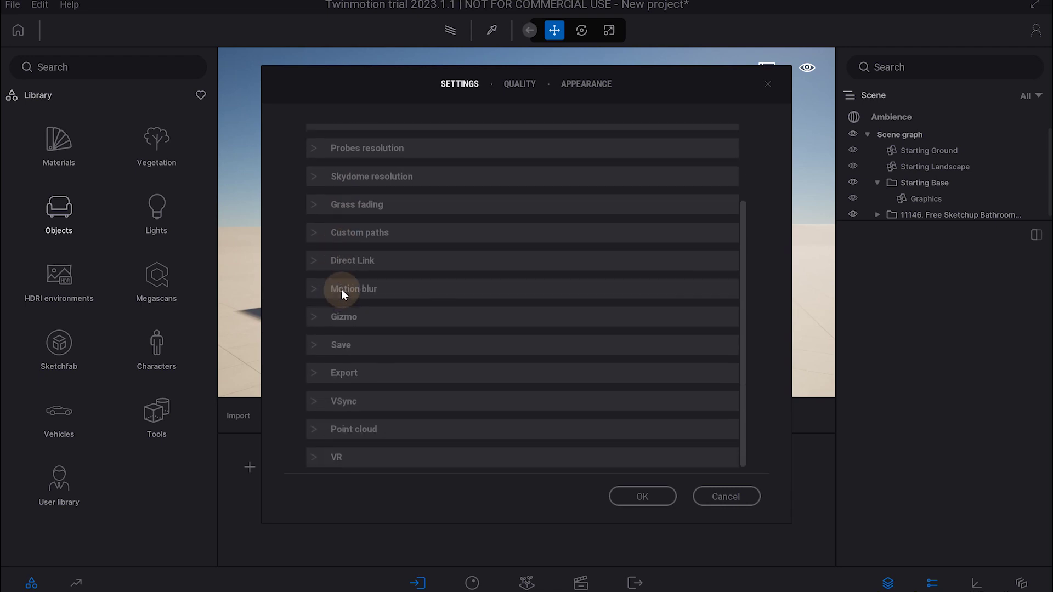
- Try Medium rendering quality, then set it back to High
click(527, 88)
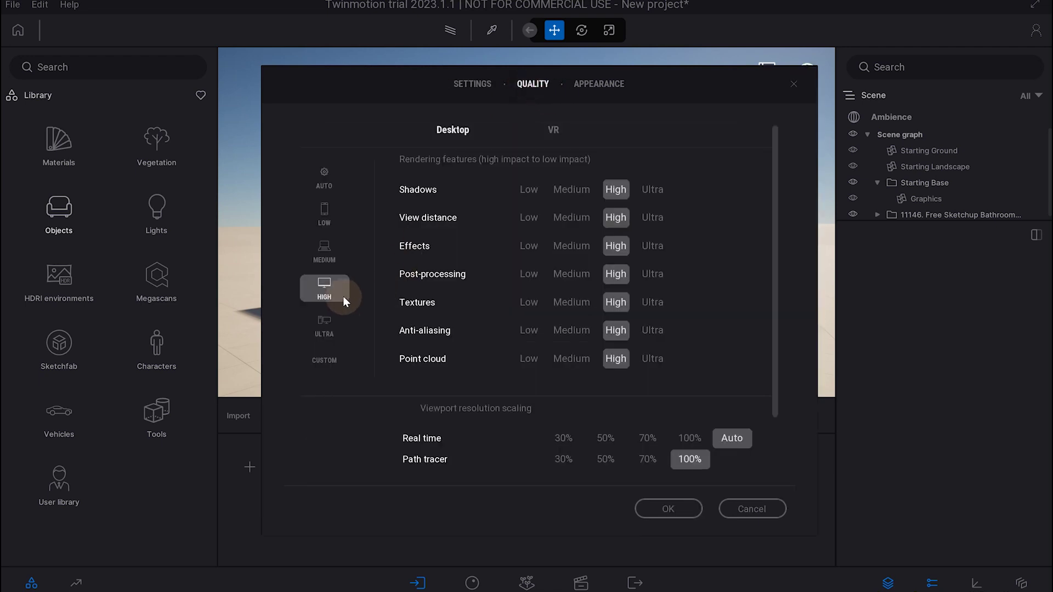
click(333, 252)
click(330, 263)
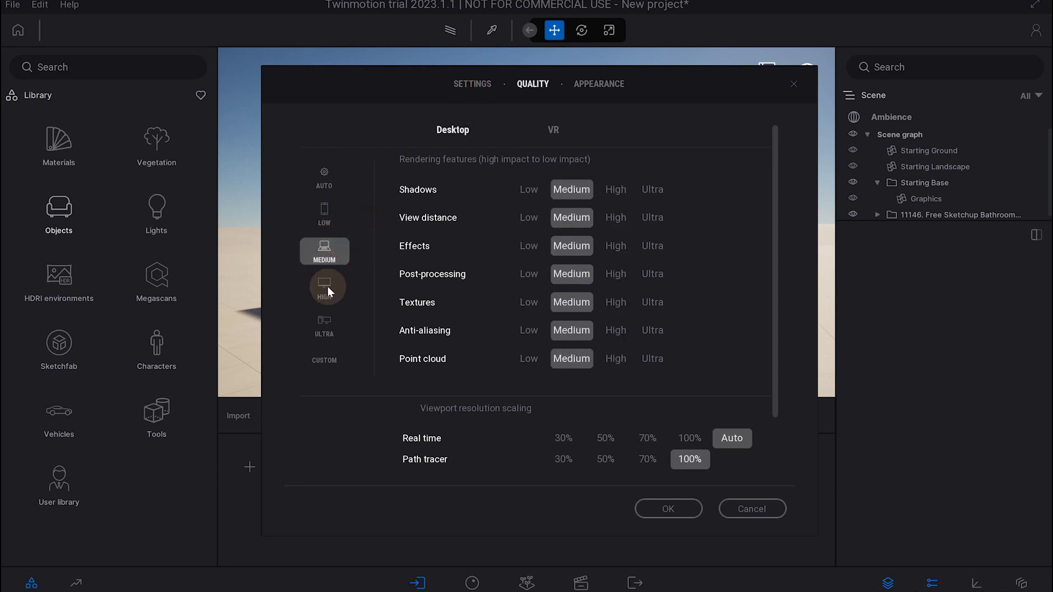
click(326, 294)
click(476, 86)
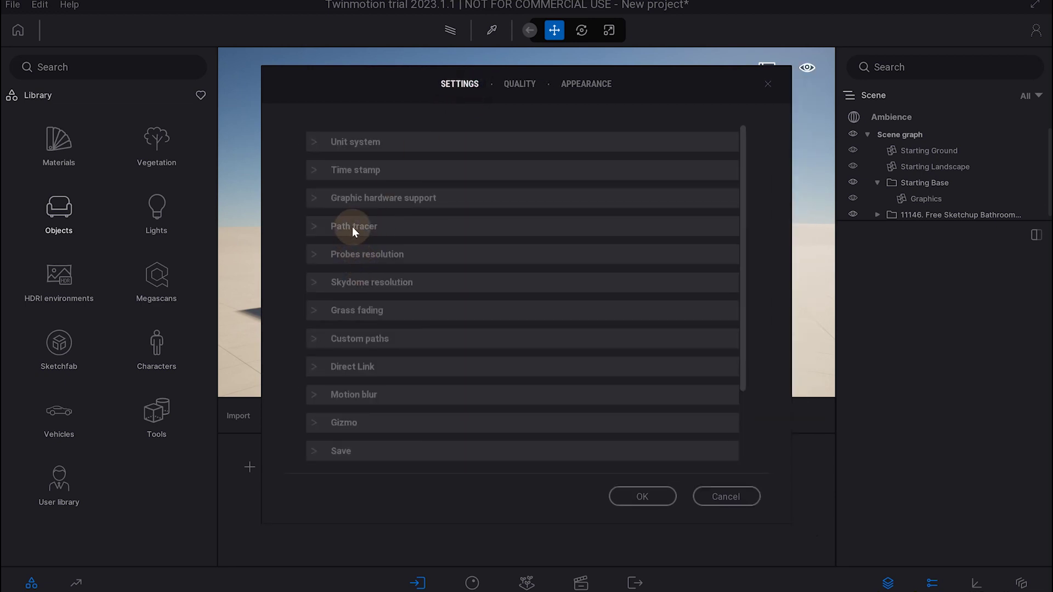
- Review the Path tracer sample settings, then cancel out of the preferences
click(359, 226)
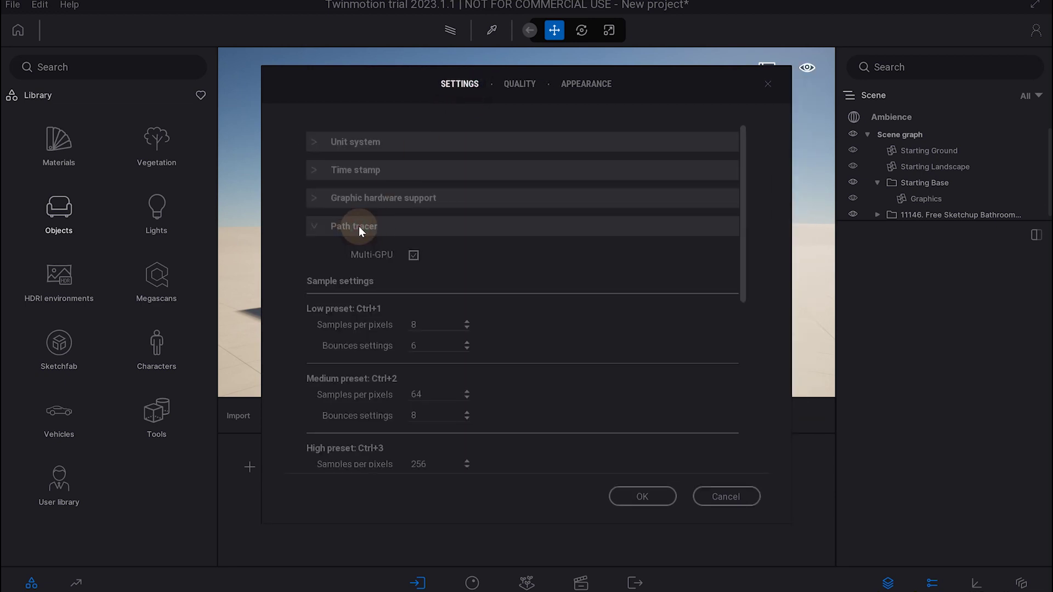
scroll(357, 329, down, 2)
scroll(358, 328, down, 2)
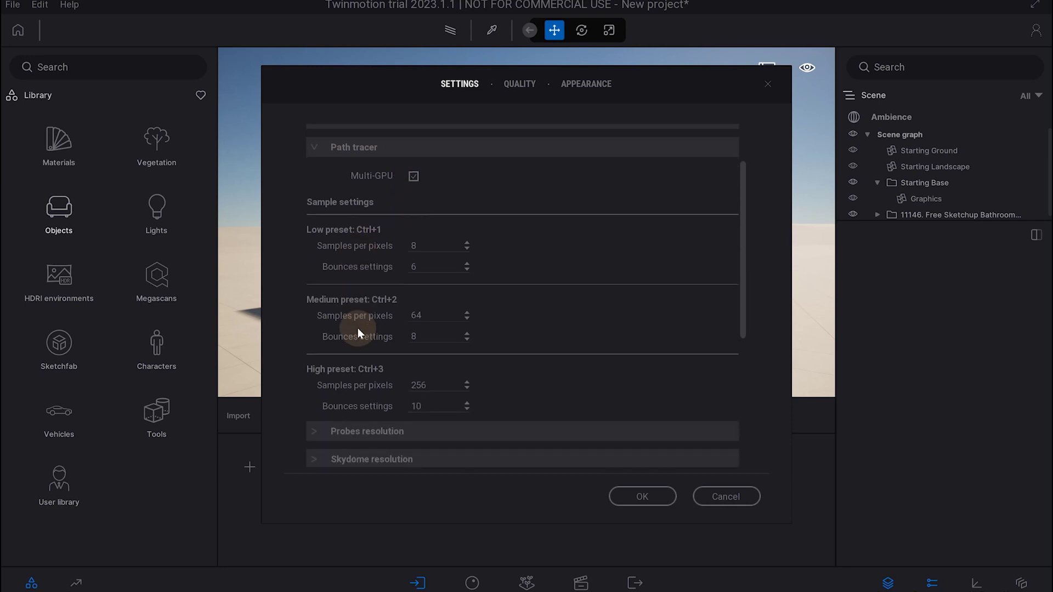
scroll(358, 328, up, 3)
scroll(357, 329, up, 2)
click(336, 227)
scroll(337, 281, down, 2)
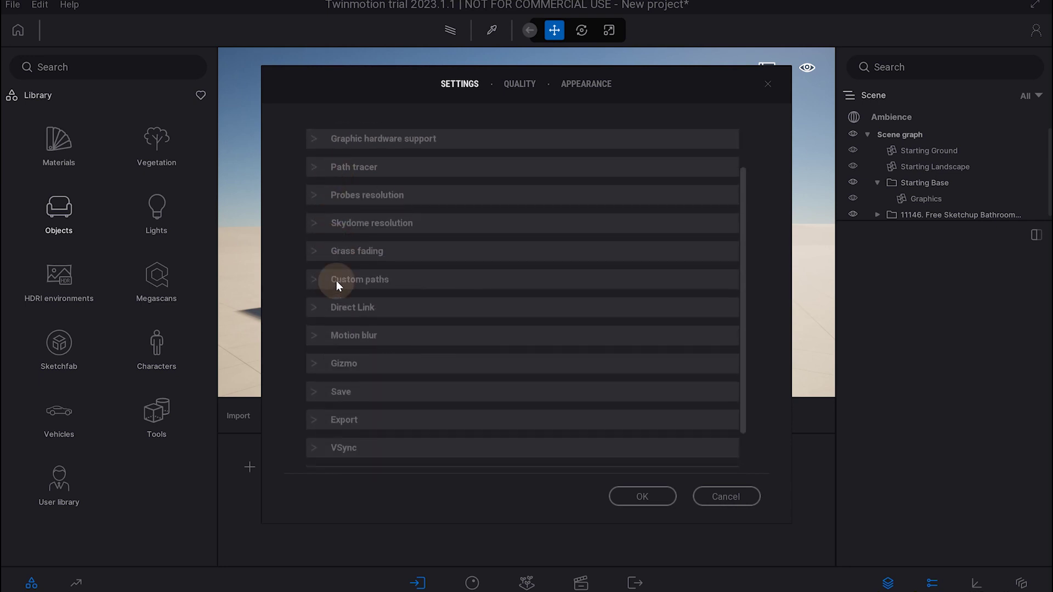
click(725, 497)
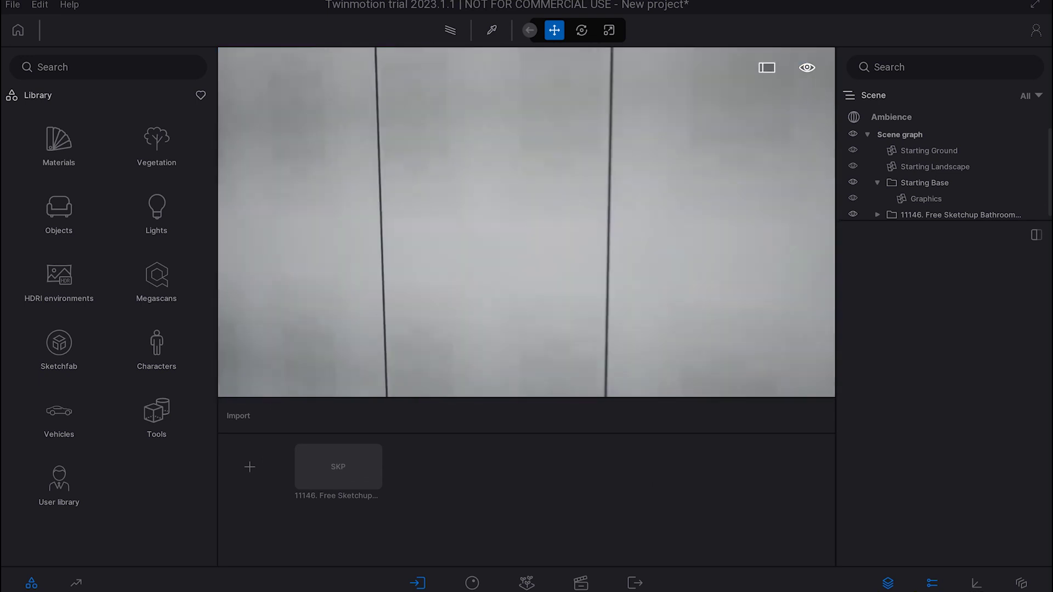
- At a slower navigation speed, frame the vanity, washer-dryer and tub from the front, then show Media images
drag(524, 256, 548, 245)
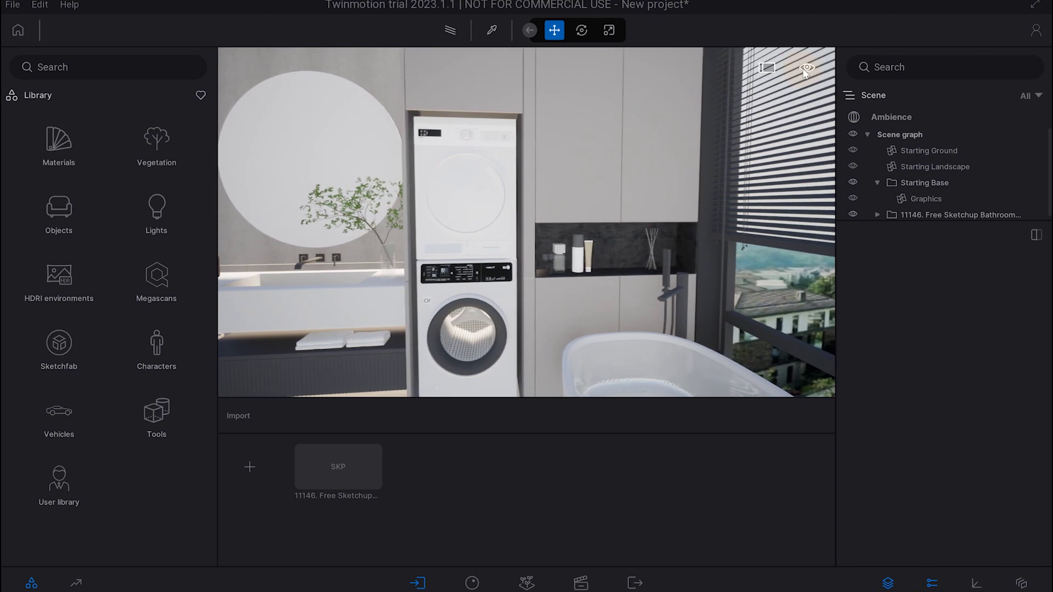
click(810, 135)
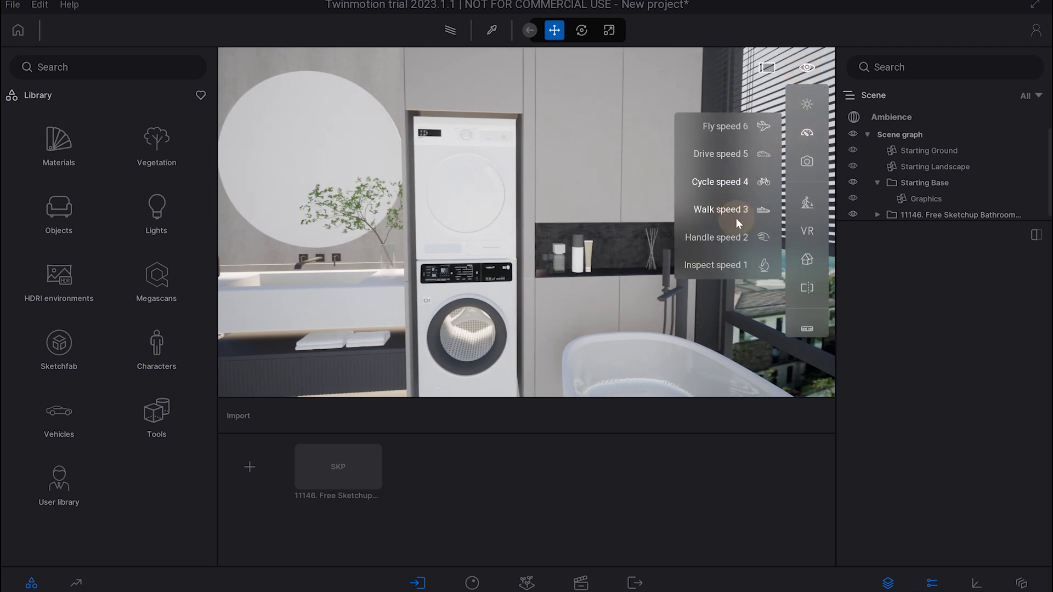
click(732, 237)
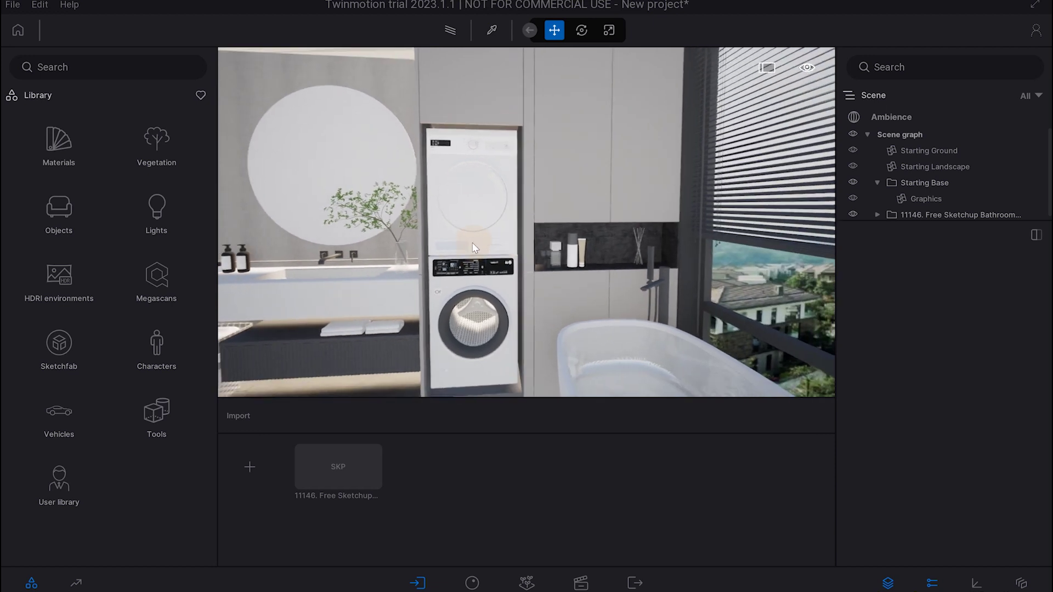
drag(473, 243, 473, 209)
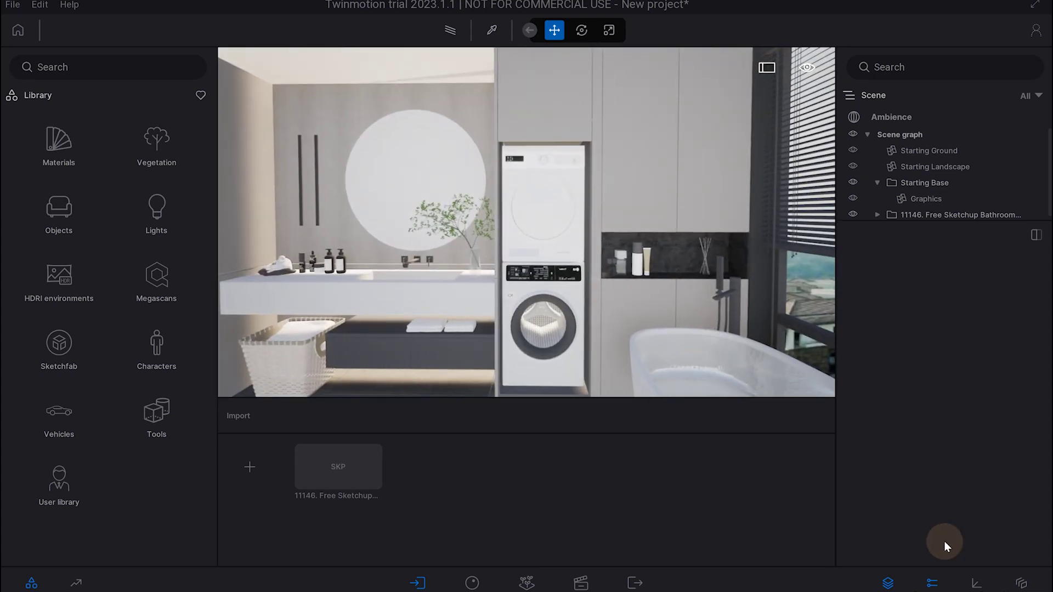
click(889, 116)
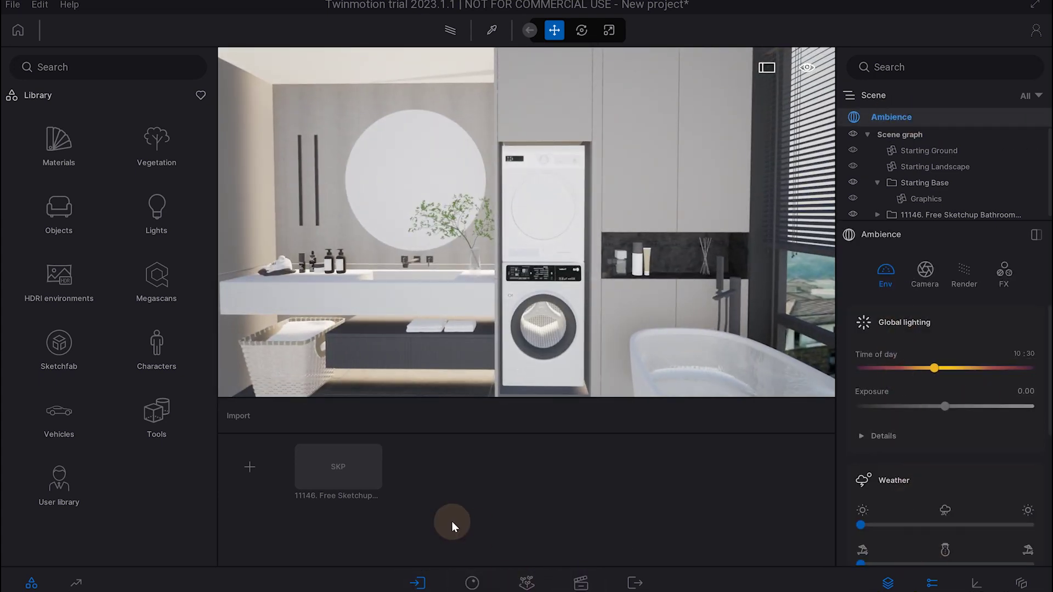
click(581, 582)
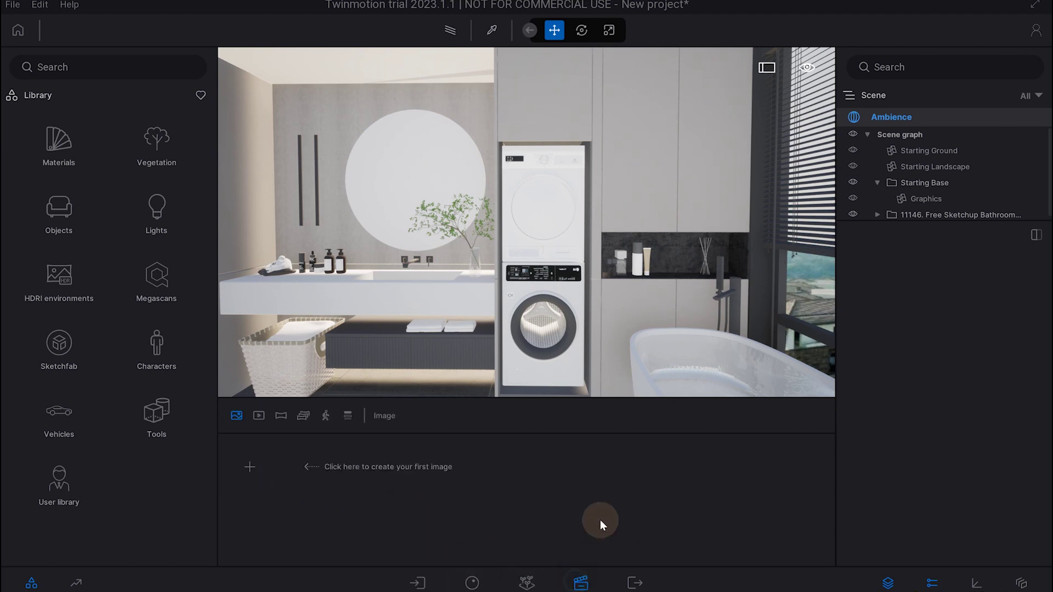
- Add Image1 from the current view and expand its depth of field and camera effects settings
click(262, 475)
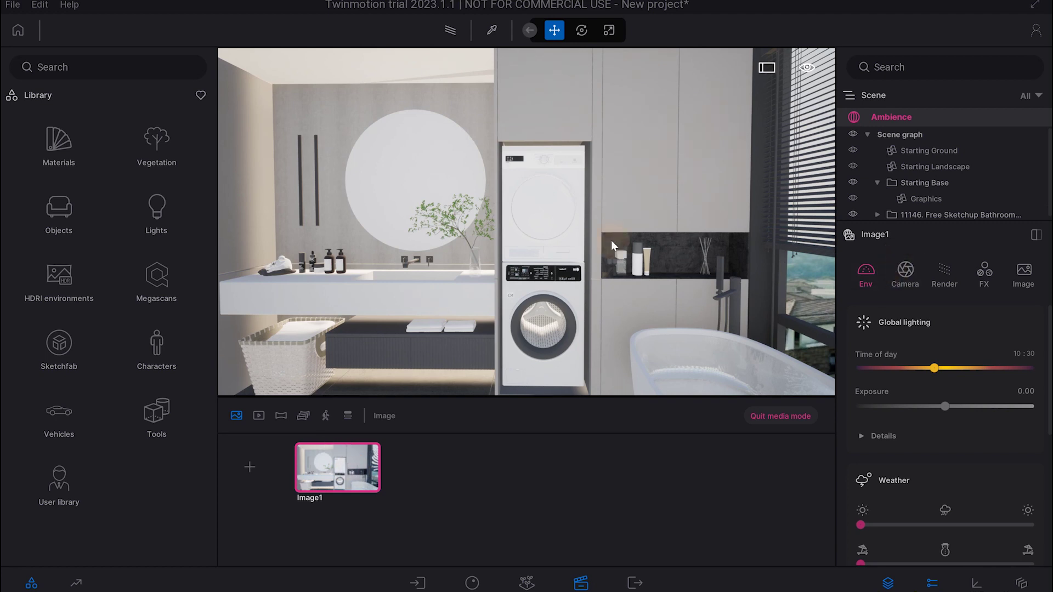
double_click(519, 239)
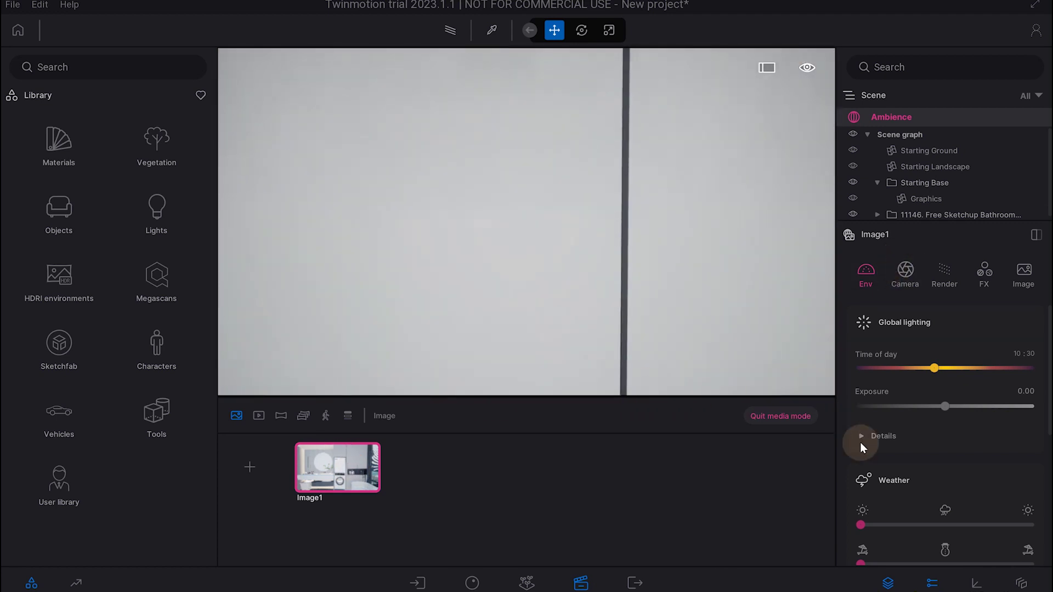
click(341, 472)
click(908, 274)
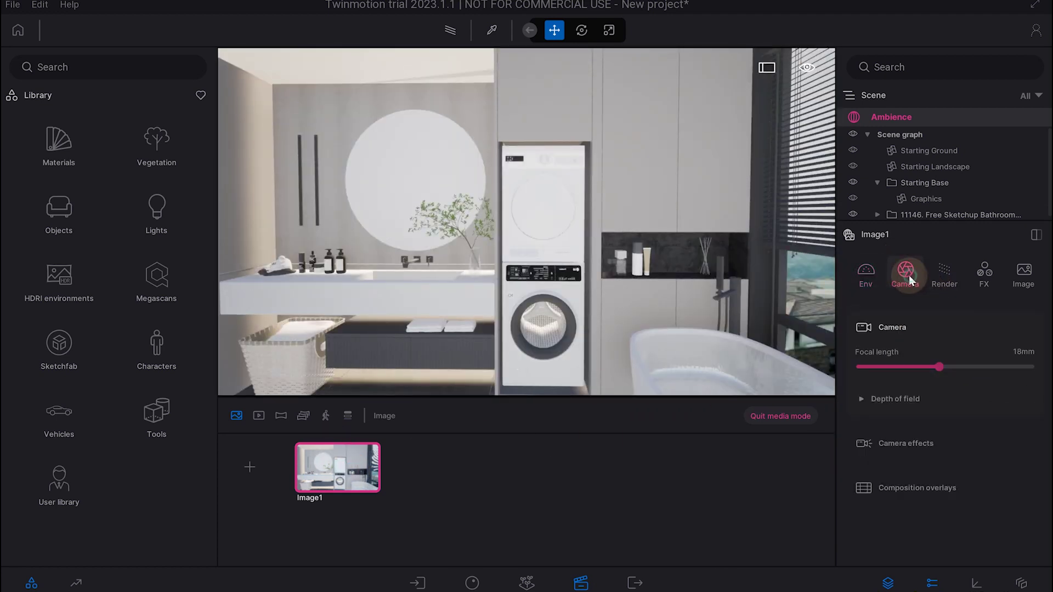
click(875, 397)
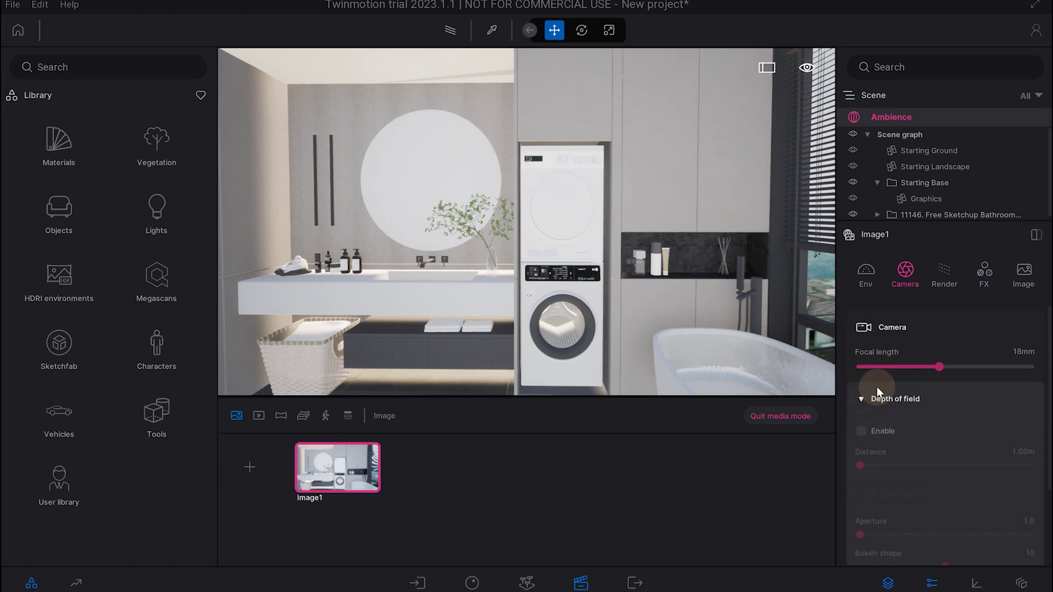
scroll(867, 404, down, 3)
click(883, 485)
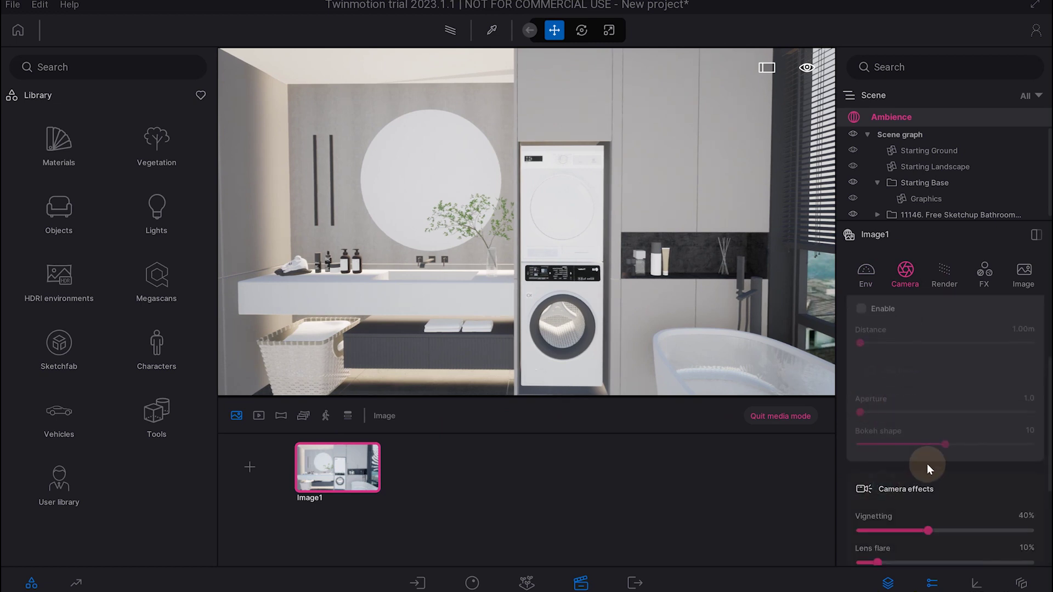
scroll(922, 439, down, 3)
- Raise near clipping through 0.16m and 1.00m to 2.00m, testing vertical line correction on and off
click(873, 542)
drag(874, 542, 888, 541)
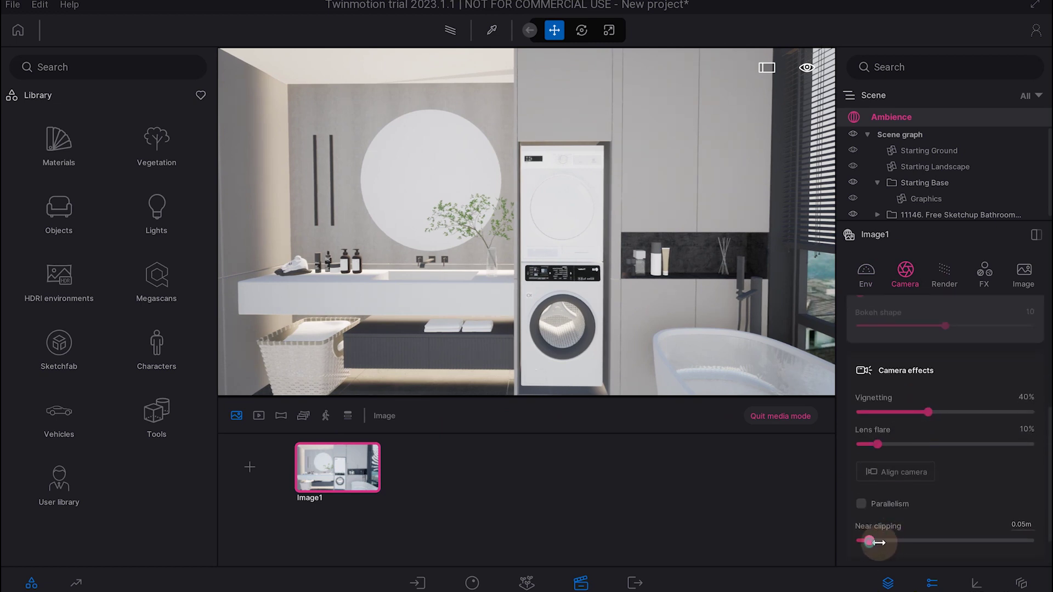
scroll(553, 254, up, 5)
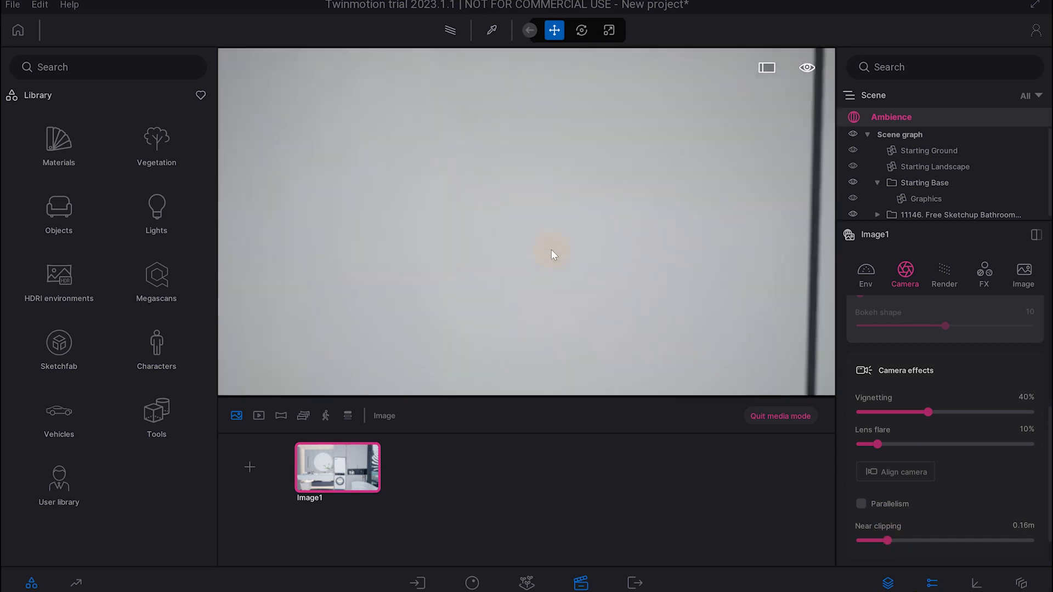
drag(881, 540, 1030, 541)
double_click(1022, 525)
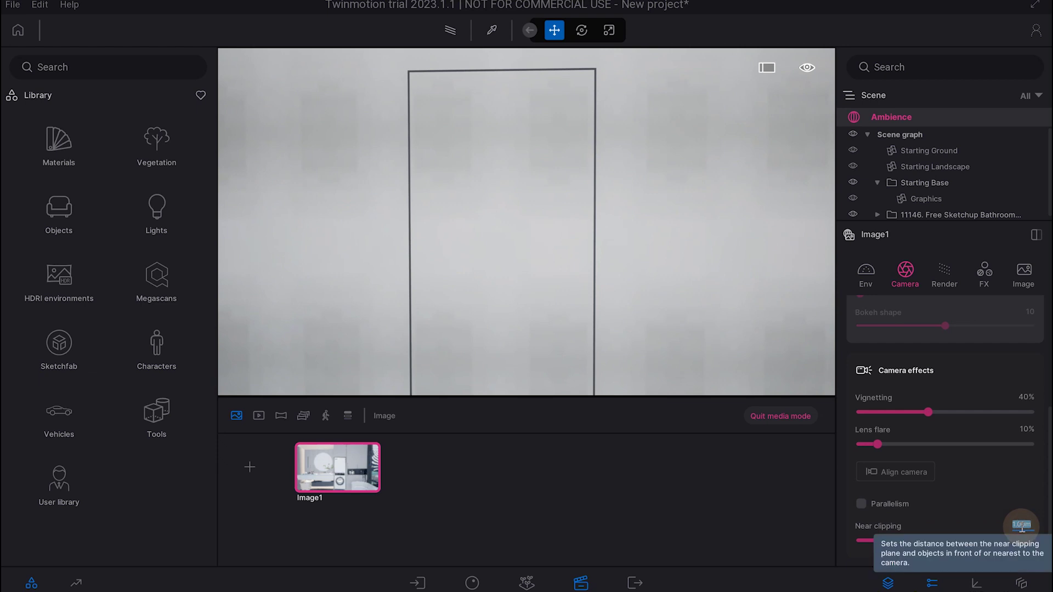
key(Return)
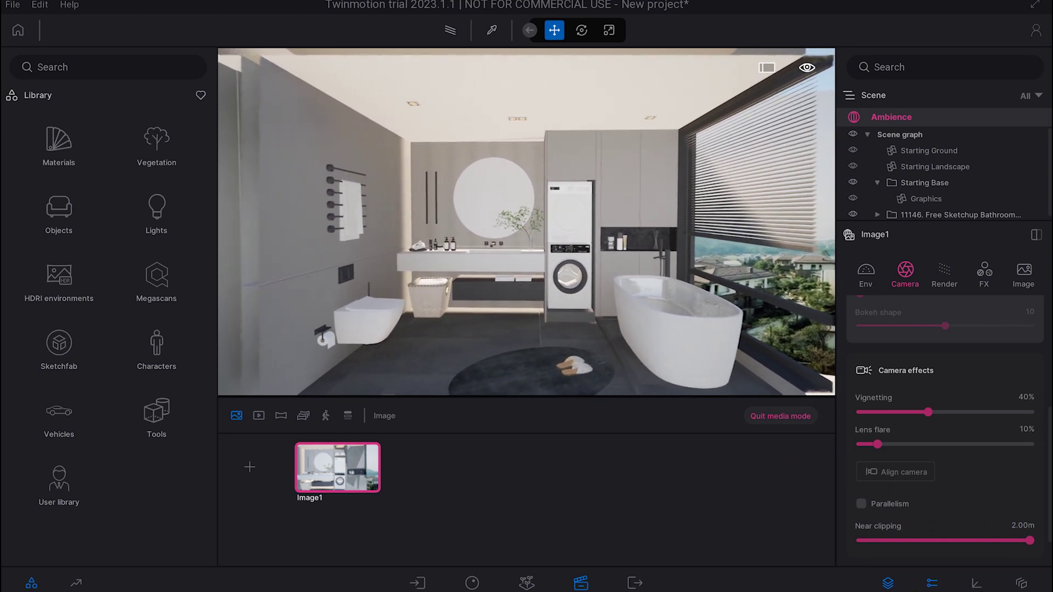
click(580, 293)
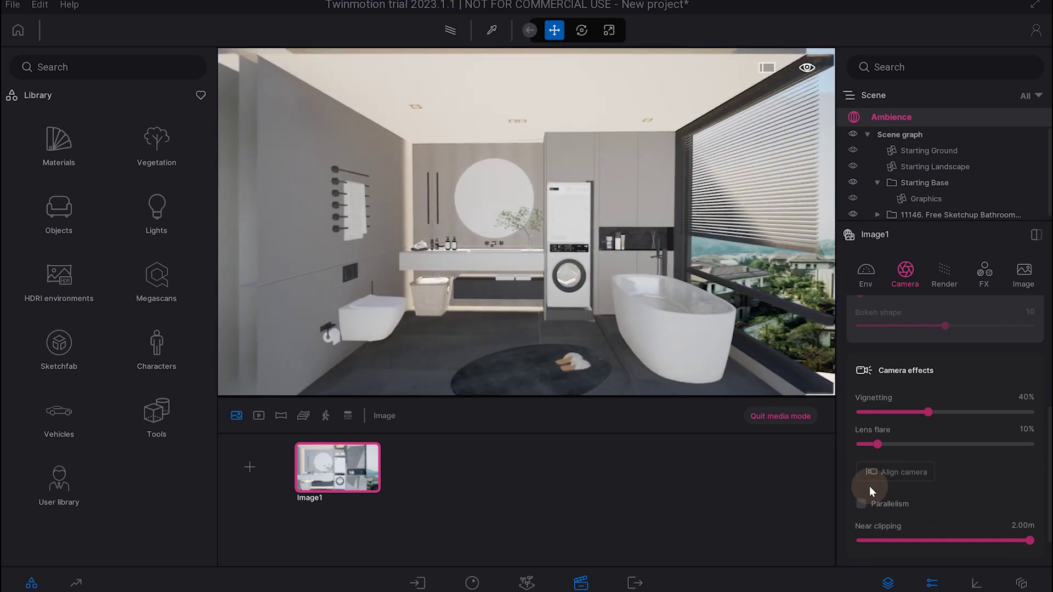
click(861, 503)
click(860, 504)
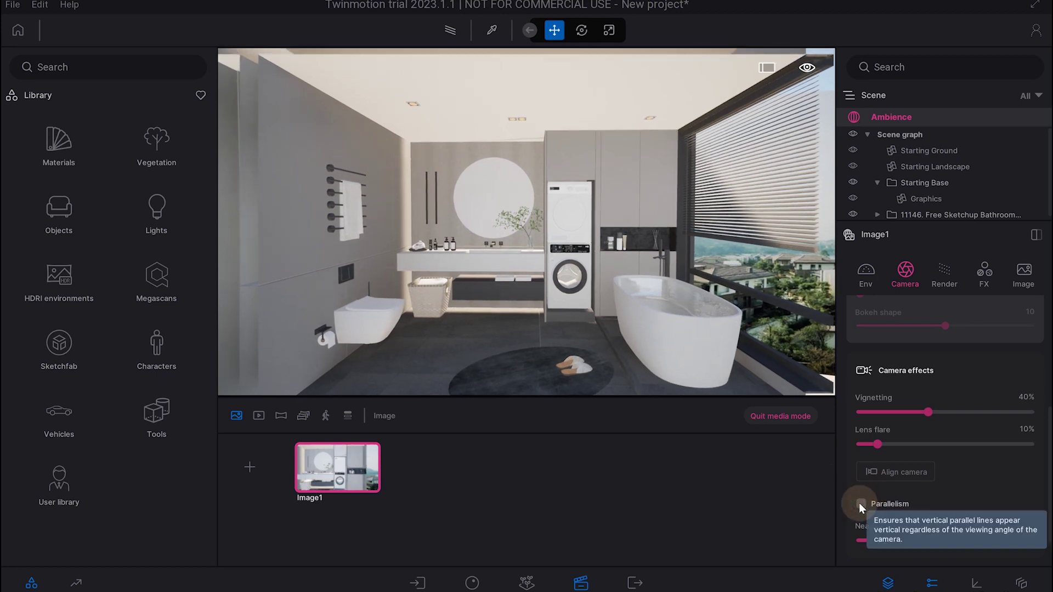
click(861, 504)
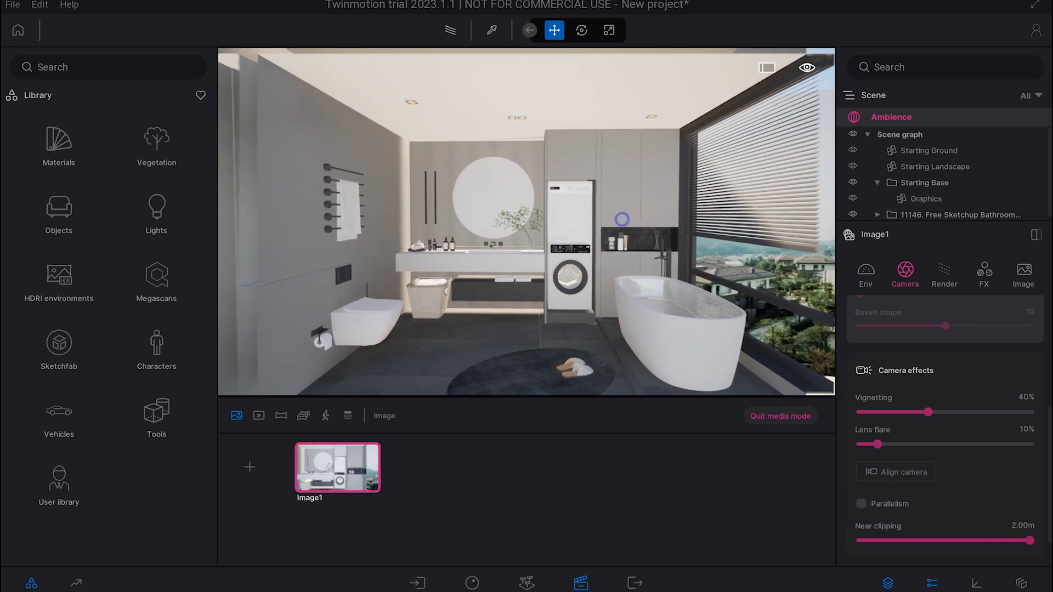
- Move the camera forward, set near clipping to 1.80m then 1.90m, and reframe the bathroom
key(Up)
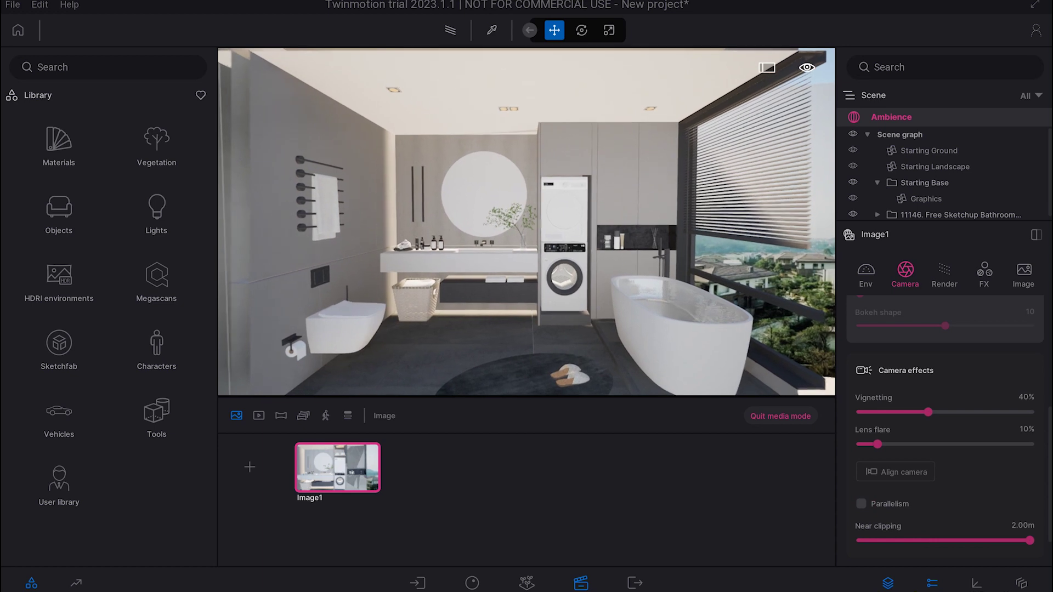
key(Up)
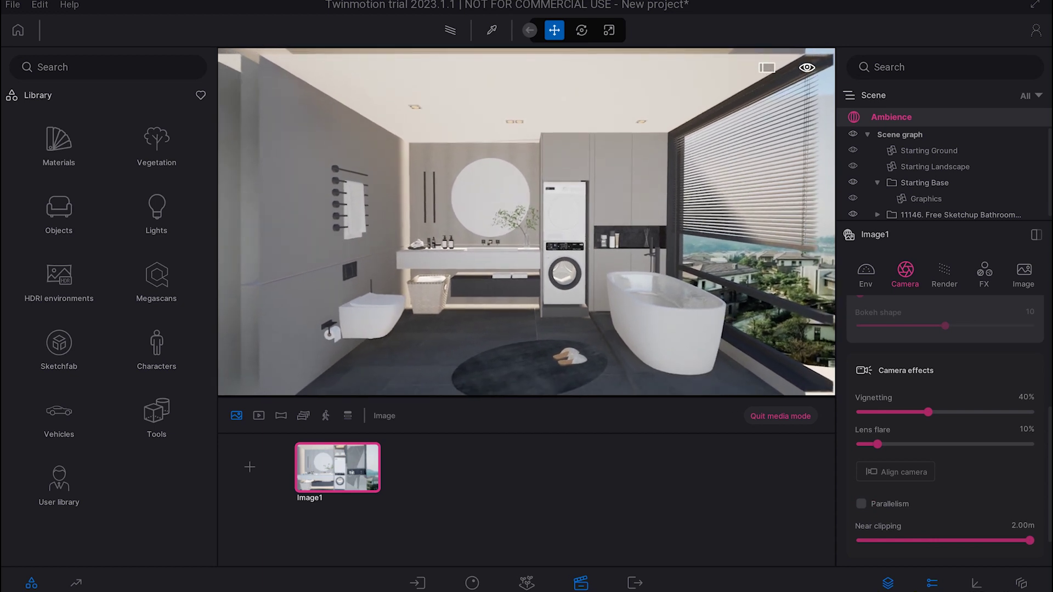
click(1021, 524)
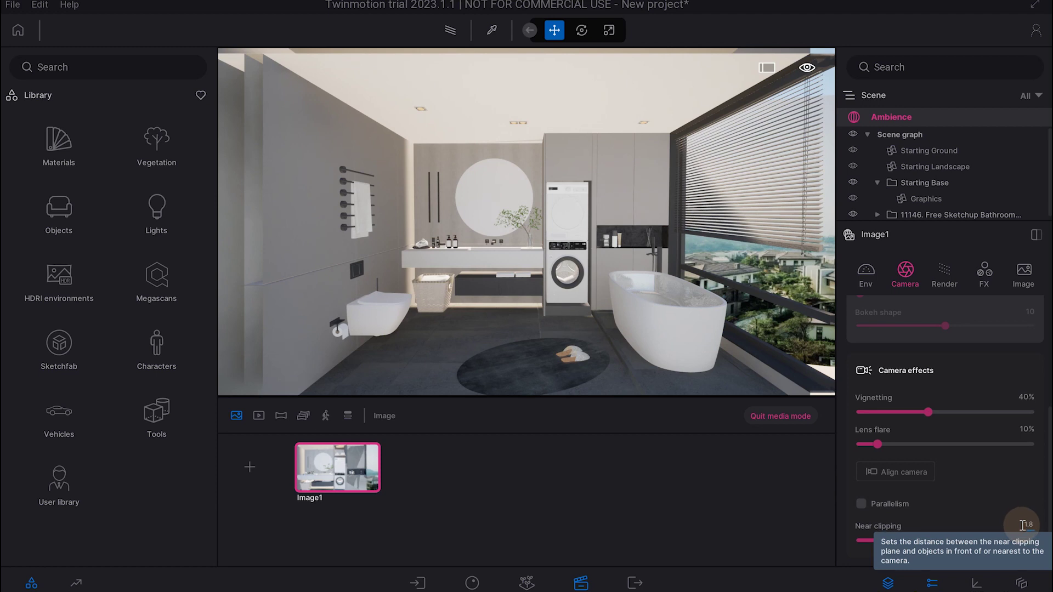
key(Return)
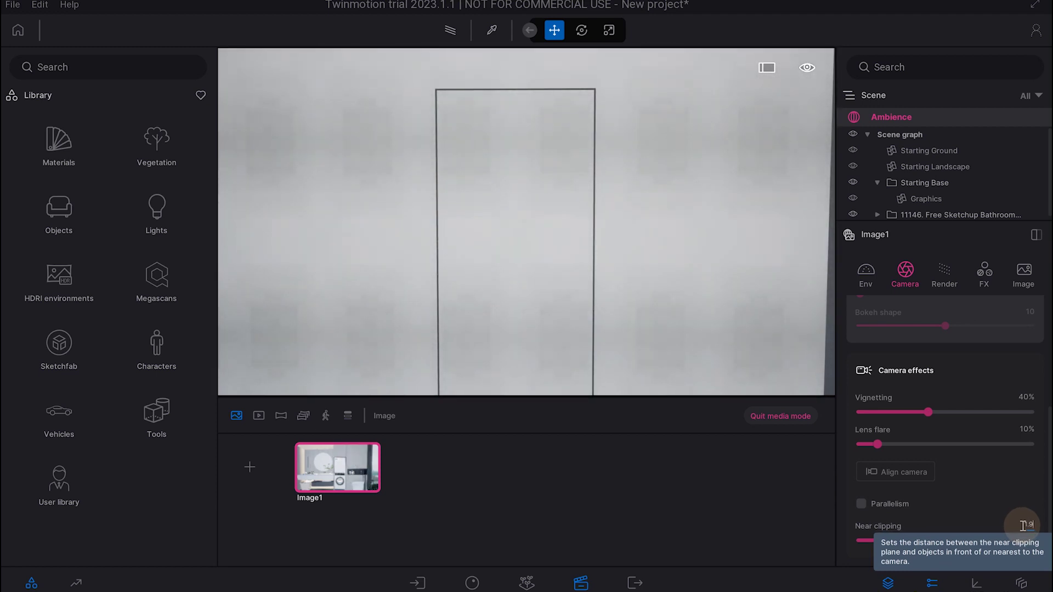
key(Return)
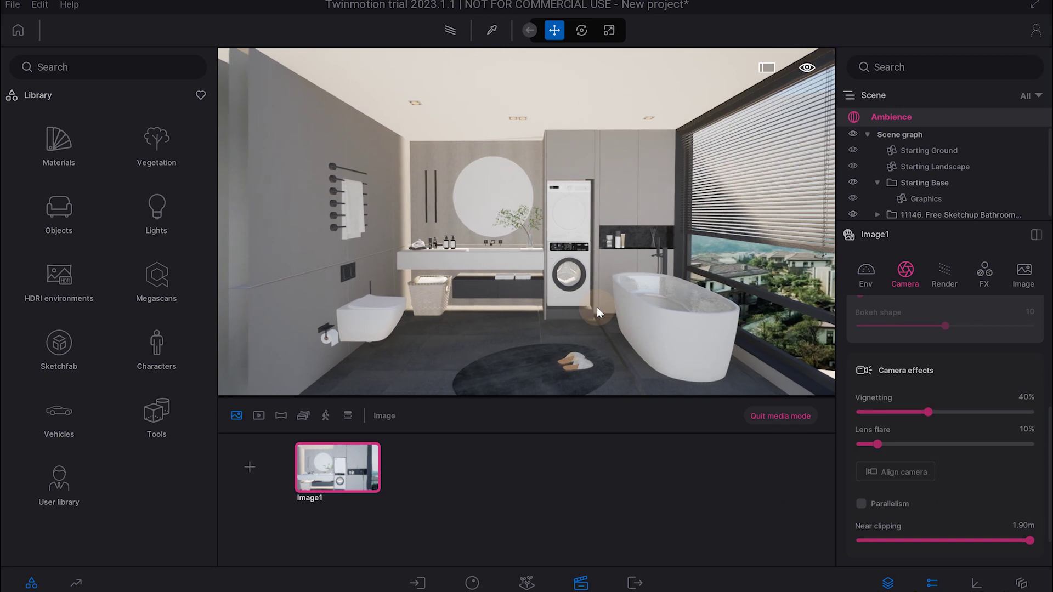
scroll(597, 308, up, 2)
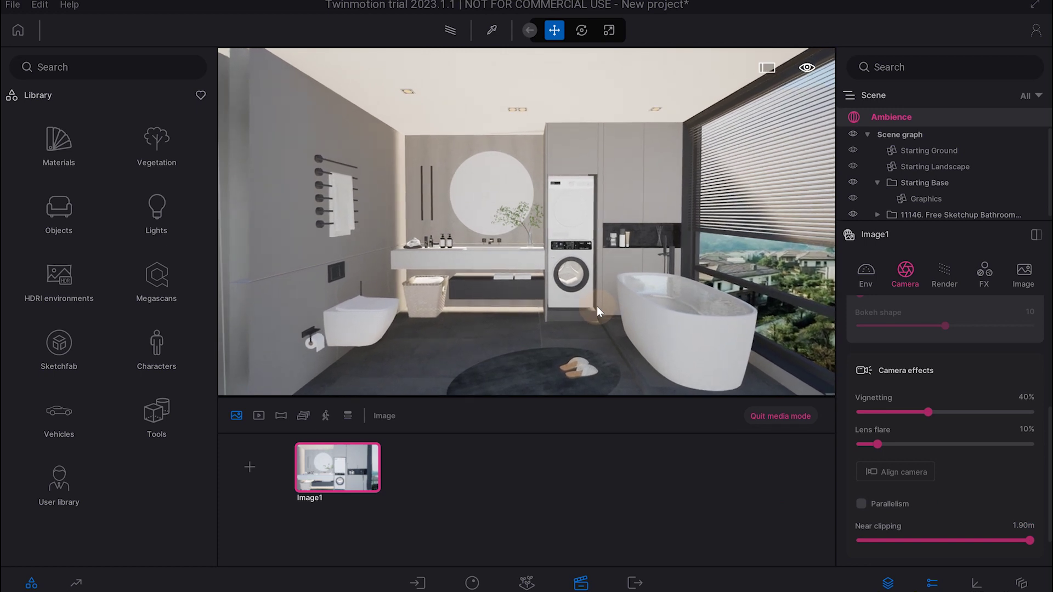
drag(597, 307, 597, 306)
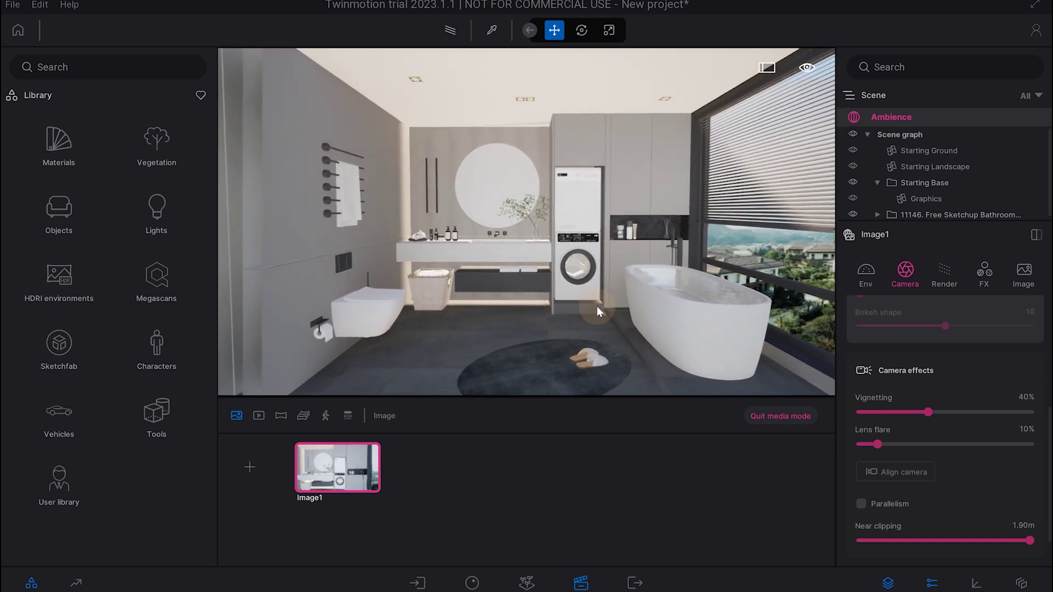
- Type near clipping values 1.50m and 1.30m, update Image1's view, reframe, and select the bathtub
click(1018, 528)
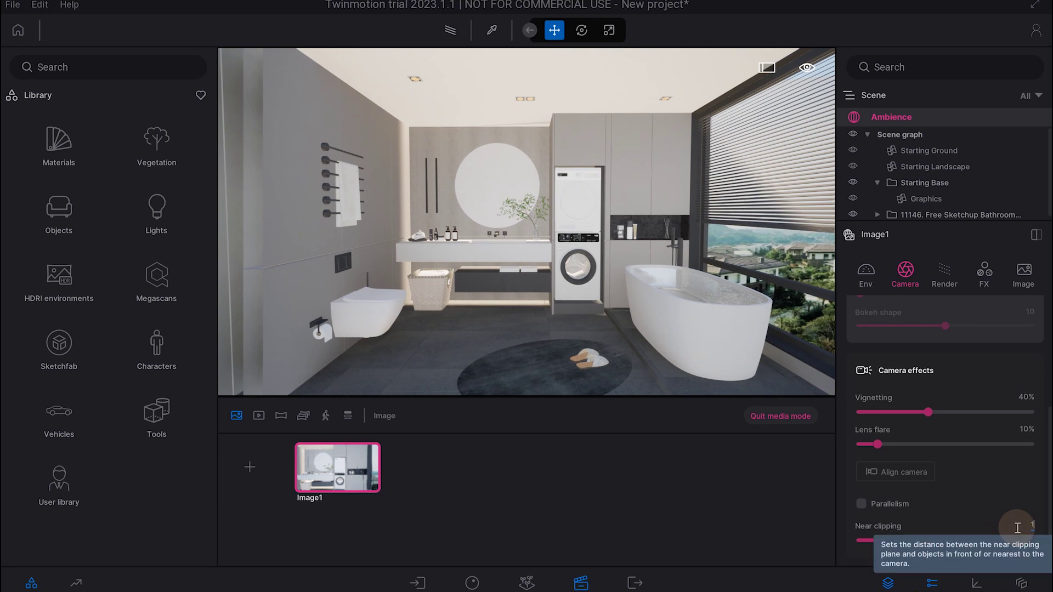
text(.87)
click(1018, 527)
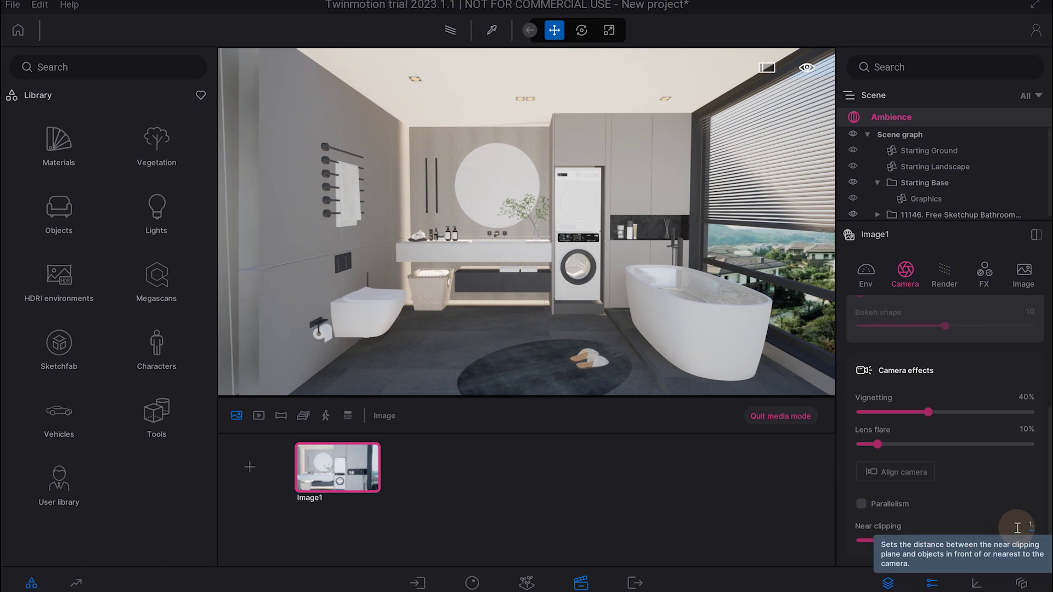
text(5)
key(Return)
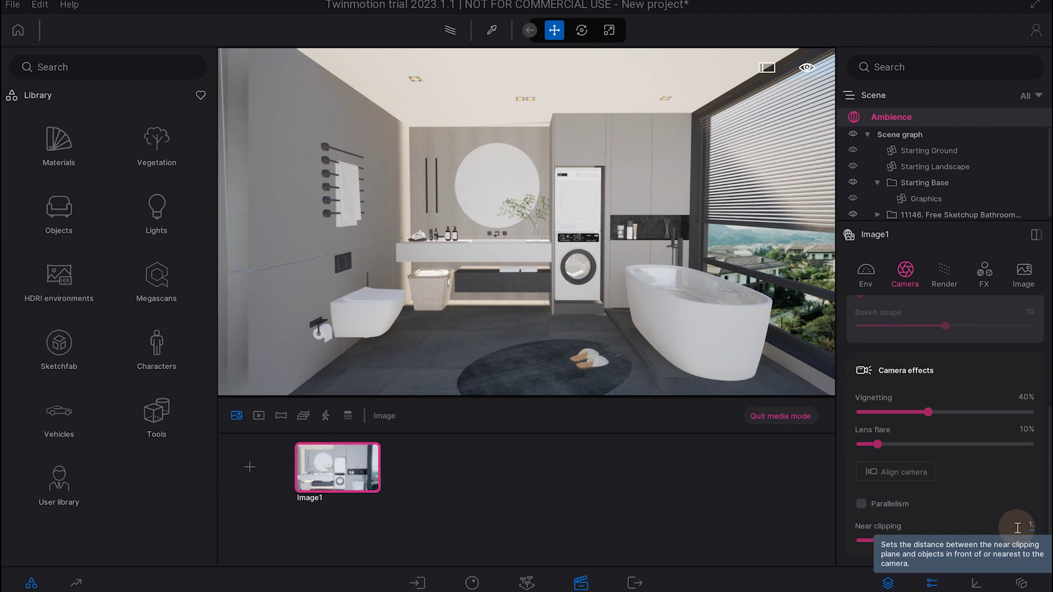
text(3)
key(Return)
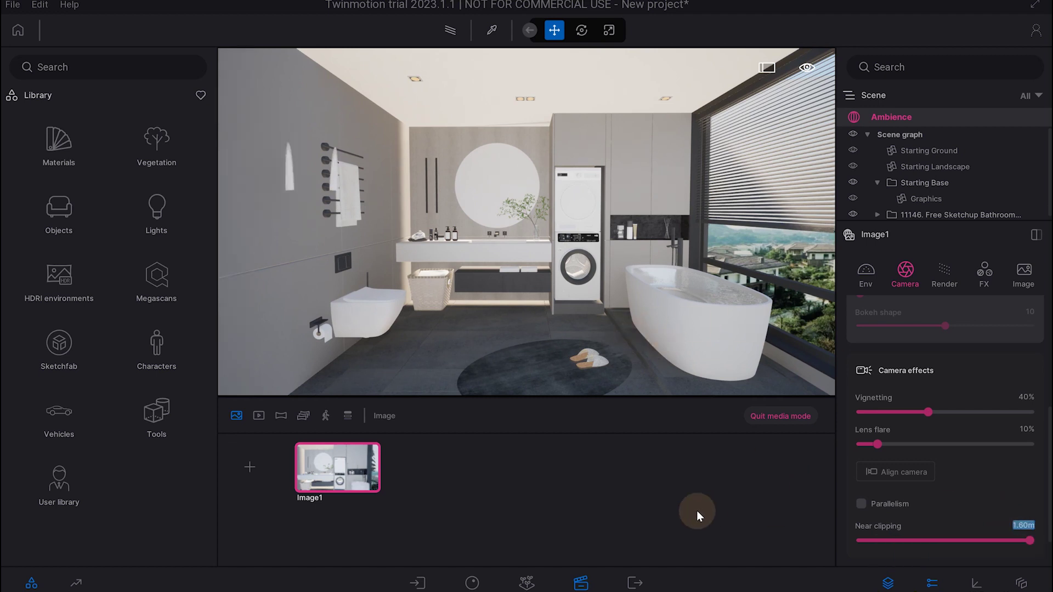
click(346, 446)
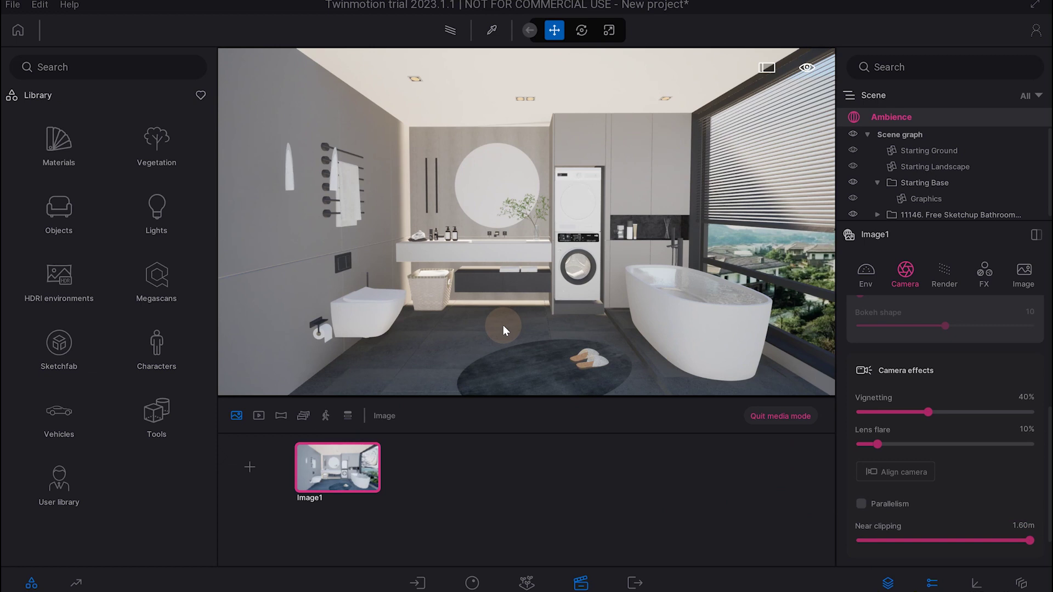
drag(502, 325, 532, 325)
click(354, 473)
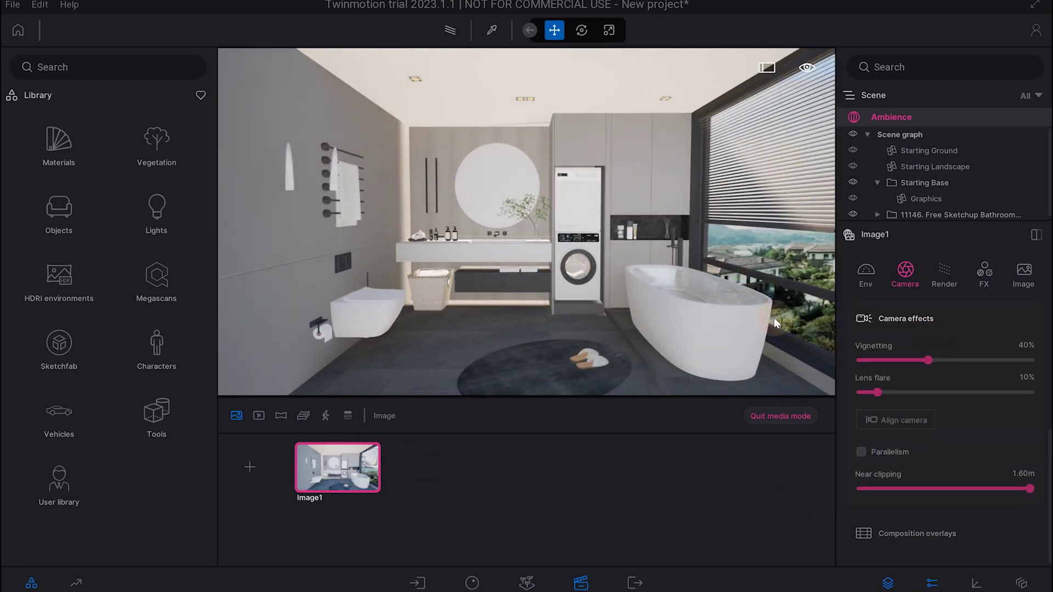
click(699, 292)
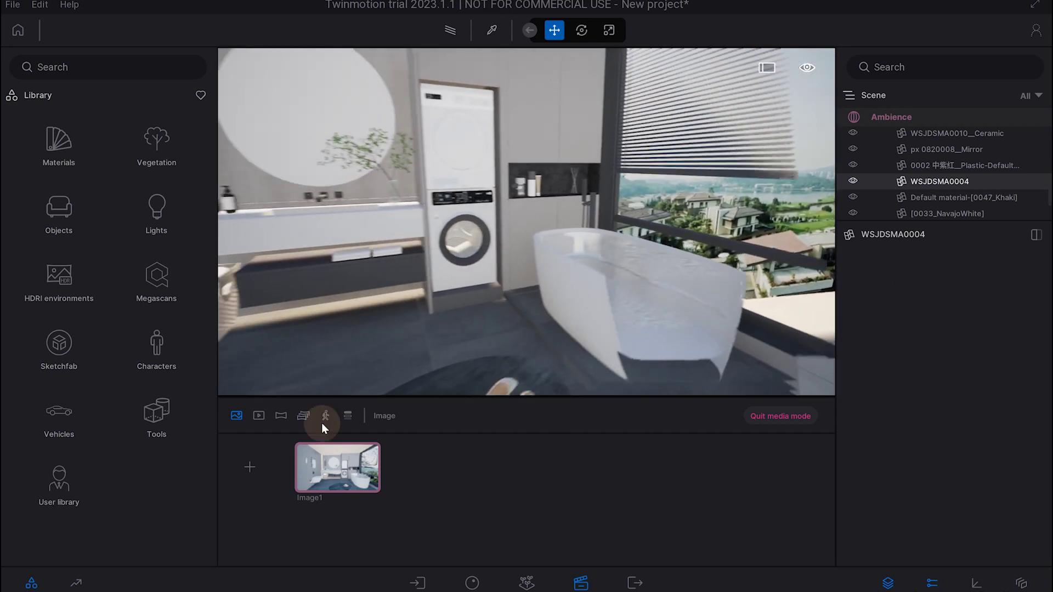
- Add Image2 of the bathtub with near clipping 0.45m, then browse to the Water materials
click(250, 468)
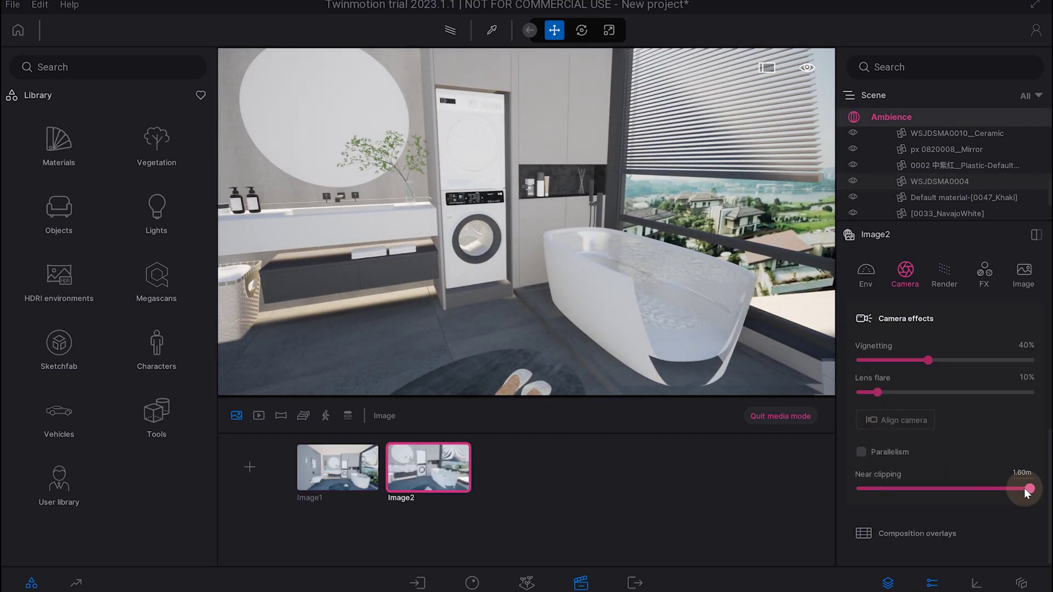
drag(1027, 492, 937, 489)
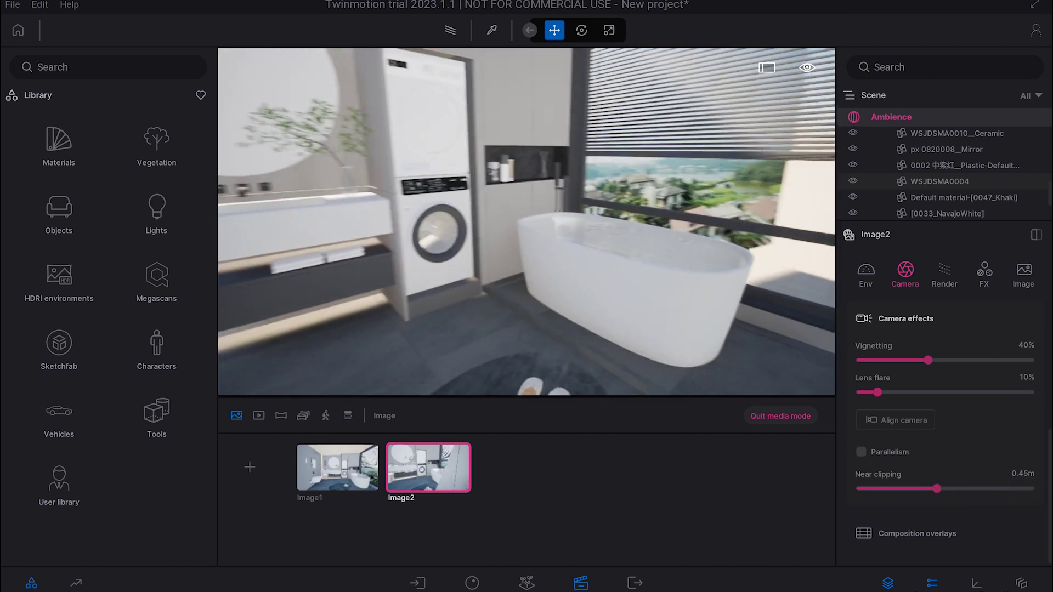
click(57, 155)
scroll(124, 351, down, 3)
scroll(130, 331, down, 3)
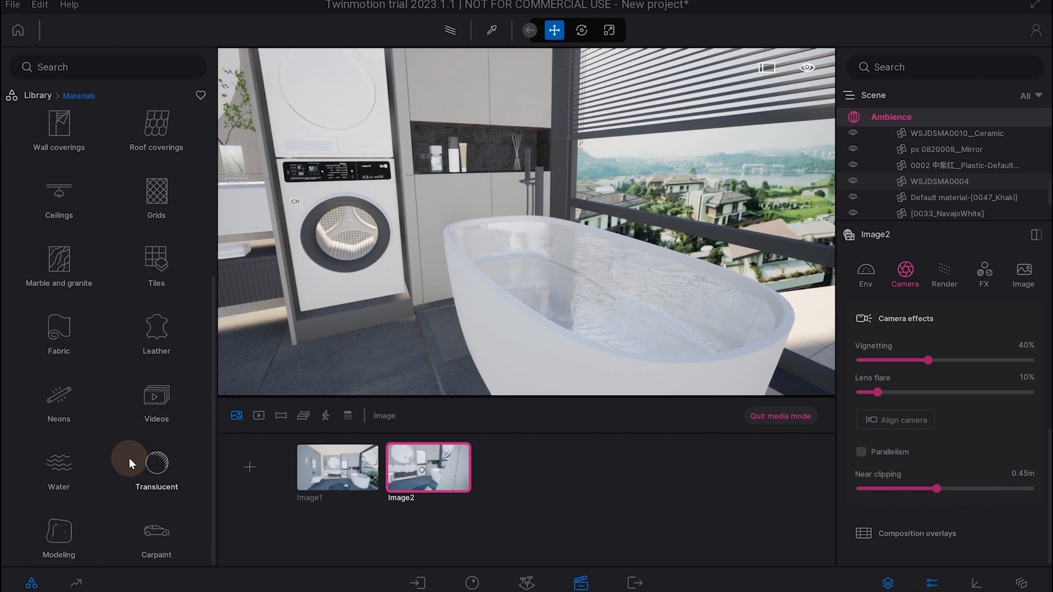
click(55, 477)
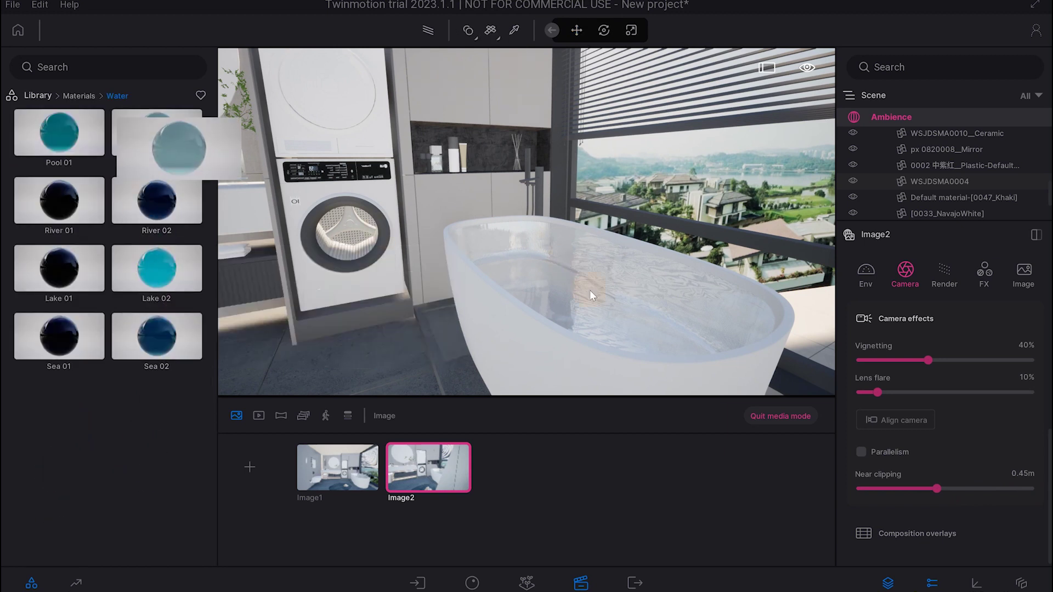
- Apply Pool 02, then Lake 02 water to the tub, previewing with path tracing
drag(588, 291, 588, 291)
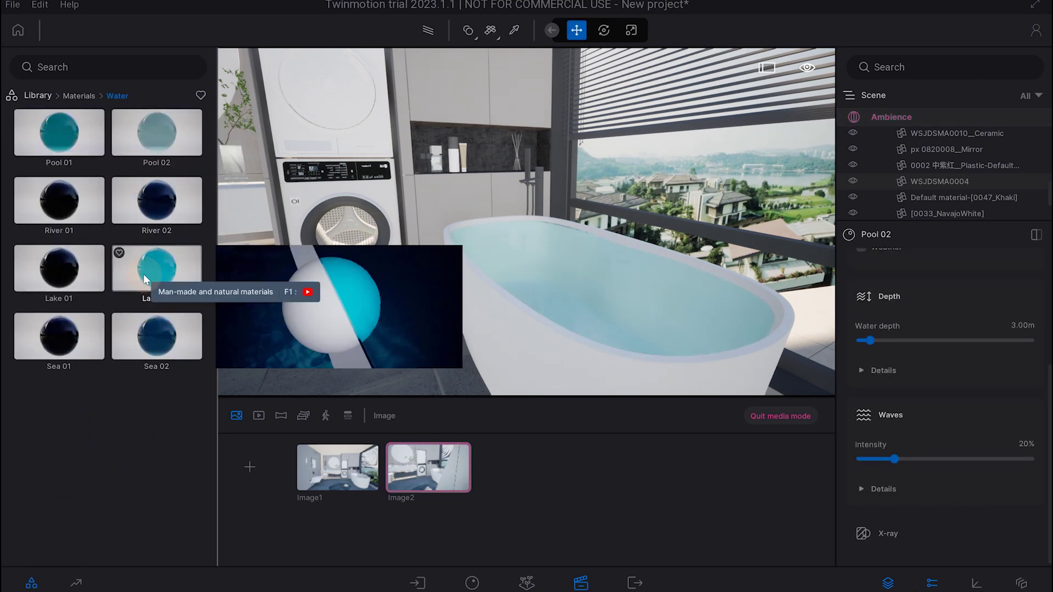
click(428, 32)
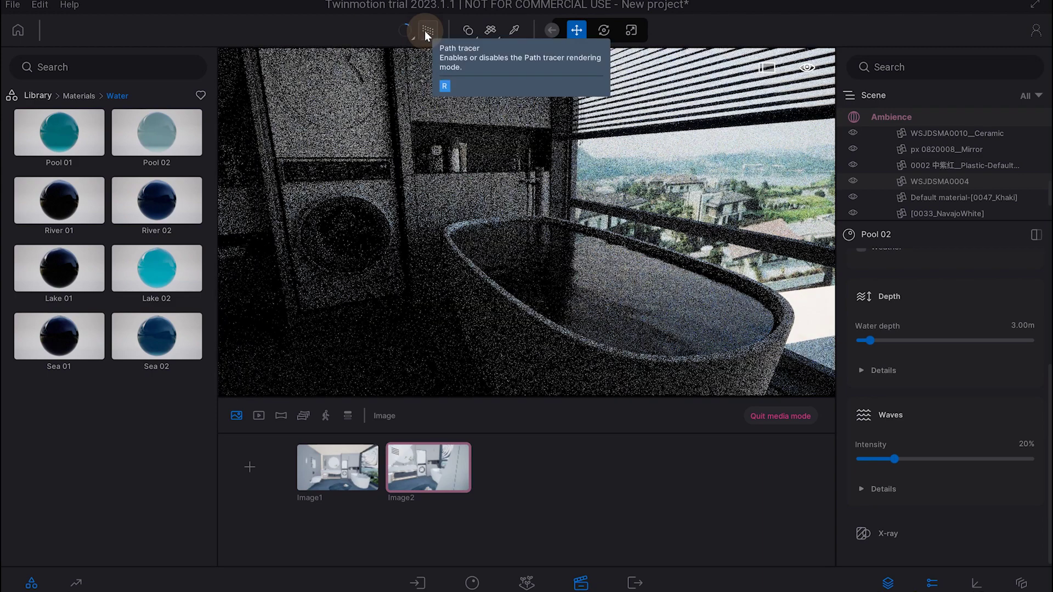
click(335, 479)
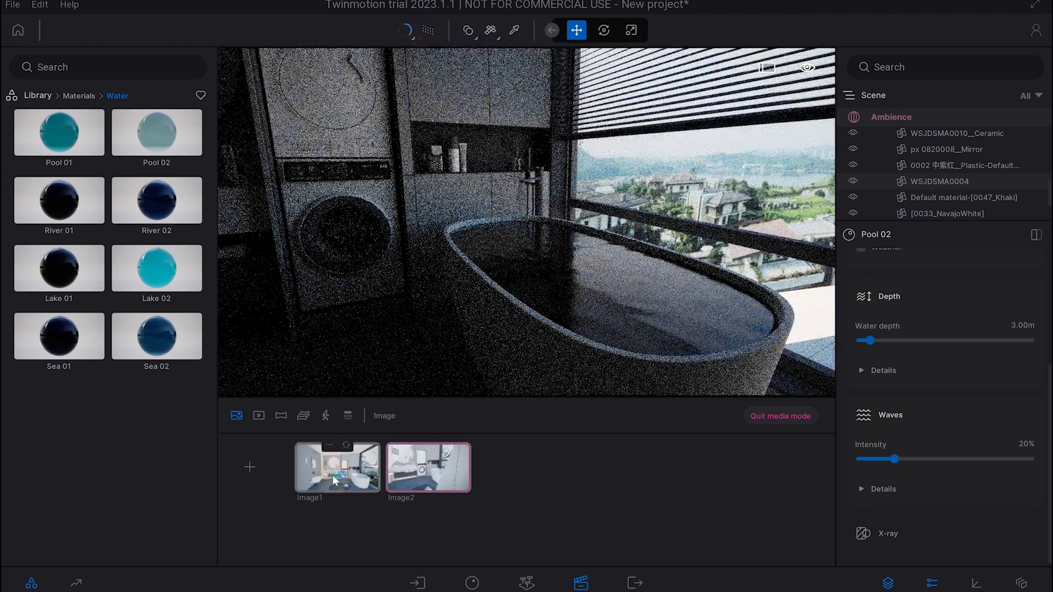
click(430, 31)
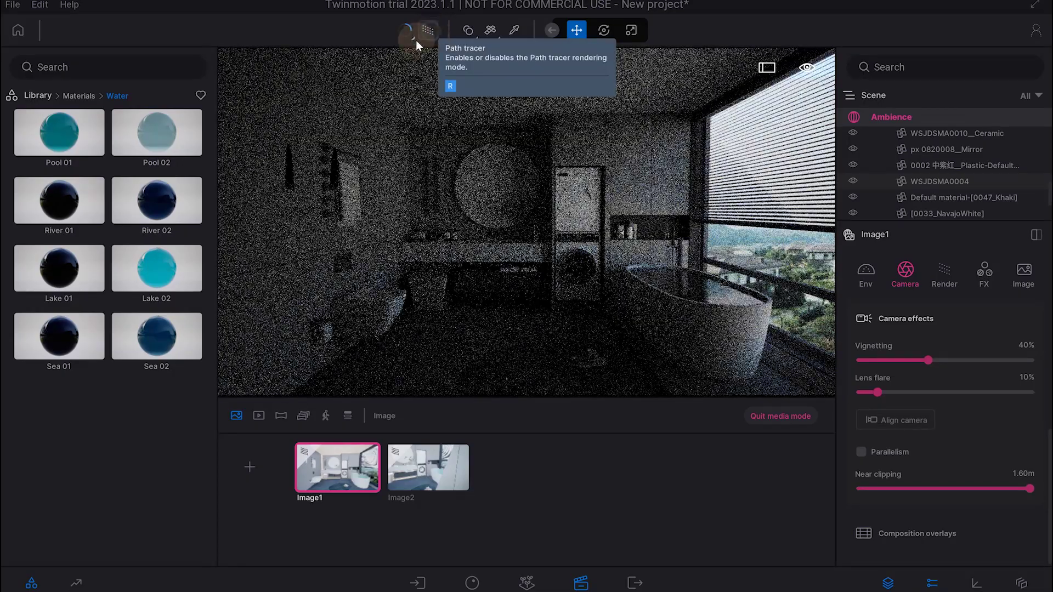
click(428, 31)
drag(156, 269, 636, 274)
click(432, 32)
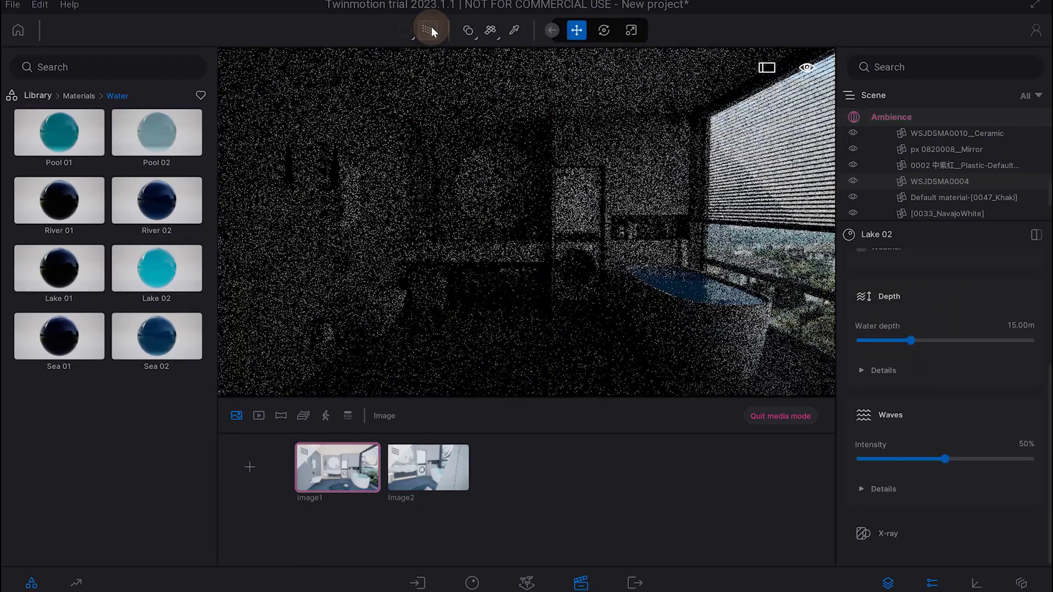
- Try River 02 water path-traced, then return the tub to Lake 02
click(430, 31)
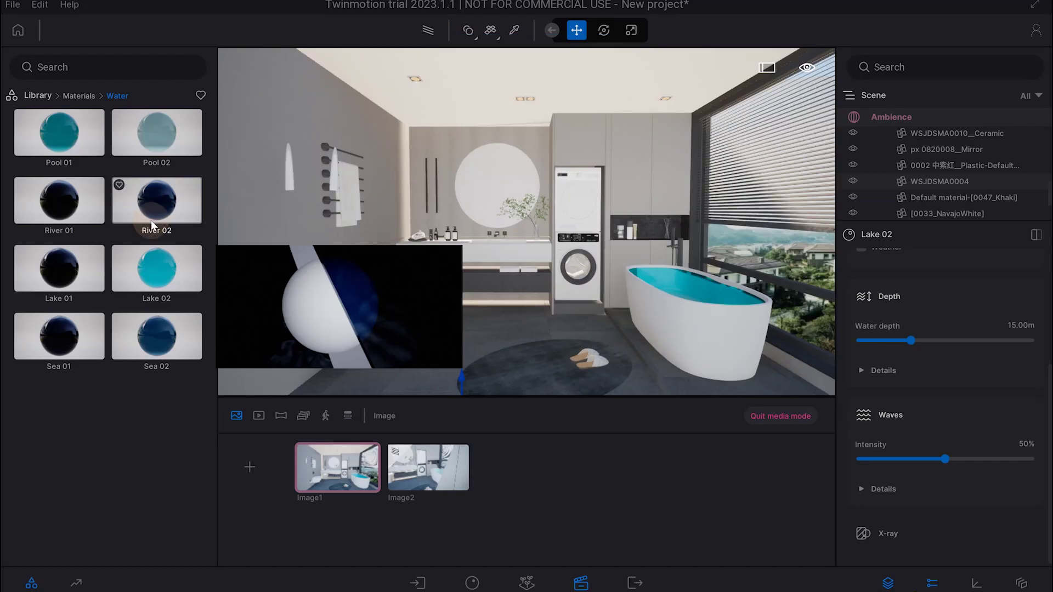
drag(152, 225, 669, 285)
click(426, 32)
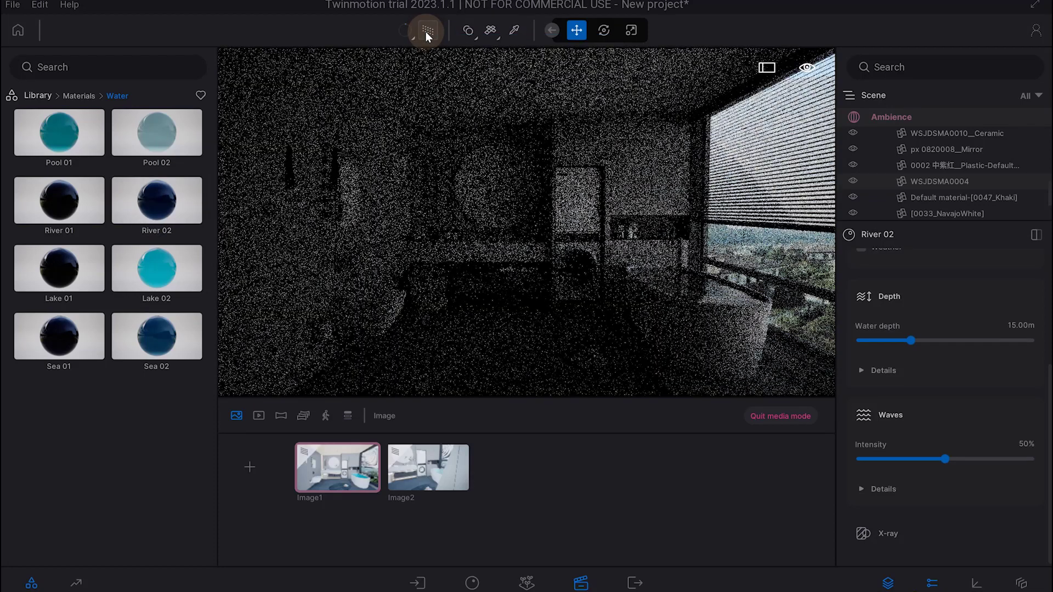
click(426, 32)
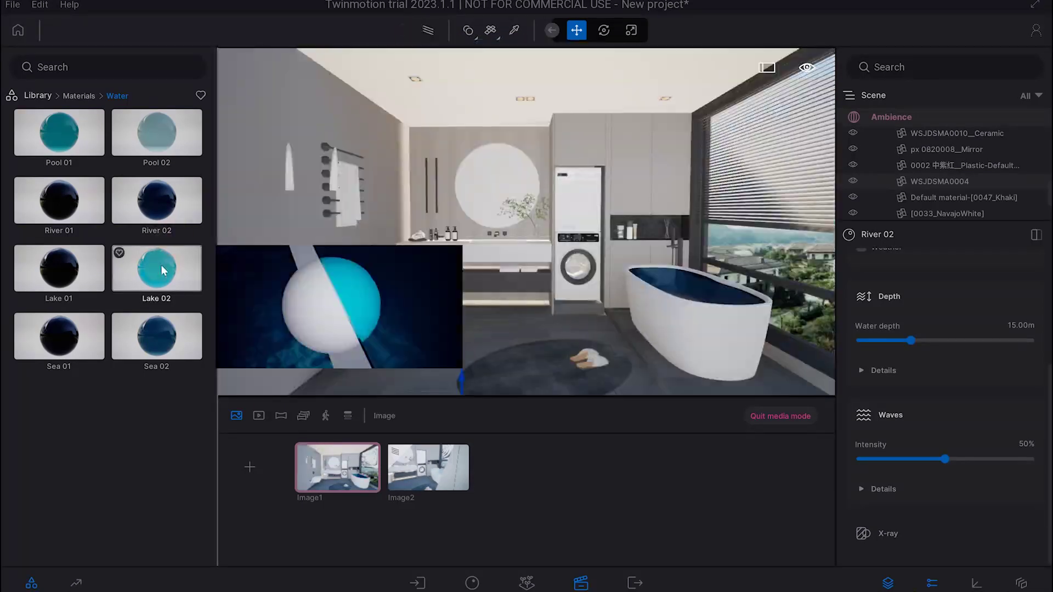
drag(161, 265, 683, 279)
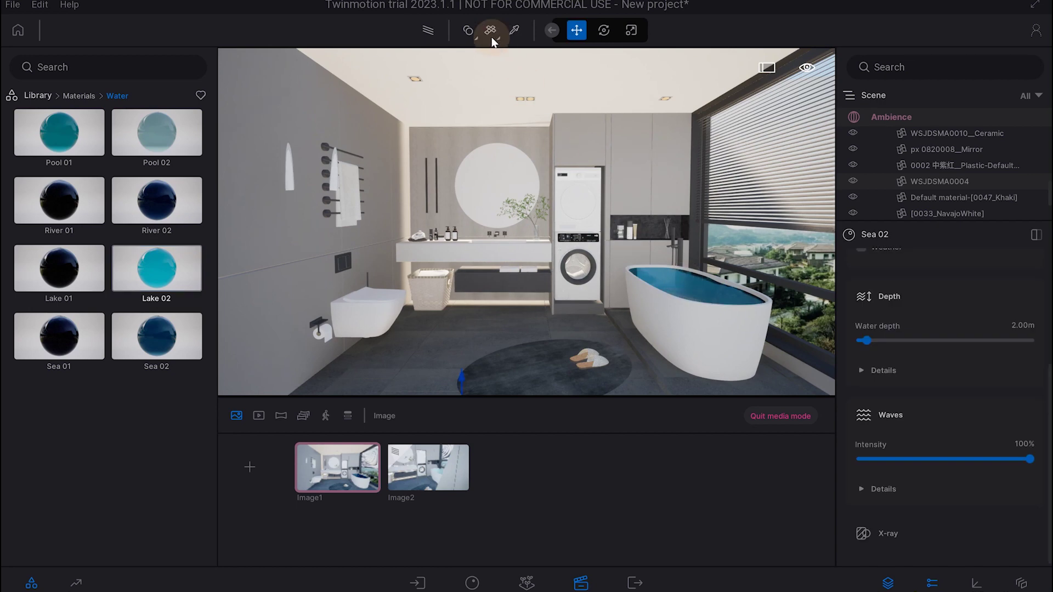
click(428, 31)
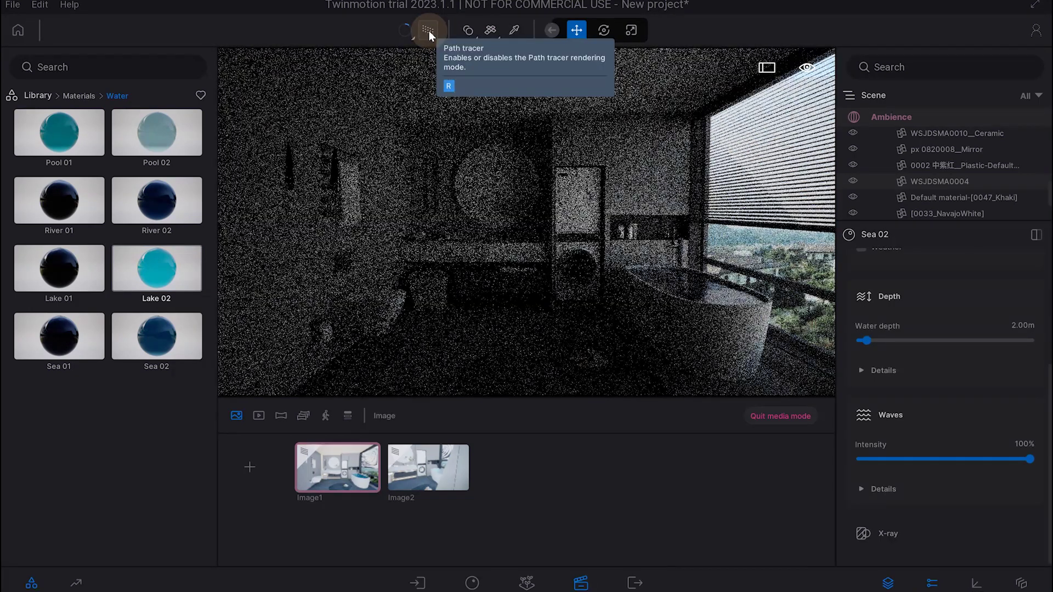
drag(149, 268, 678, 289)
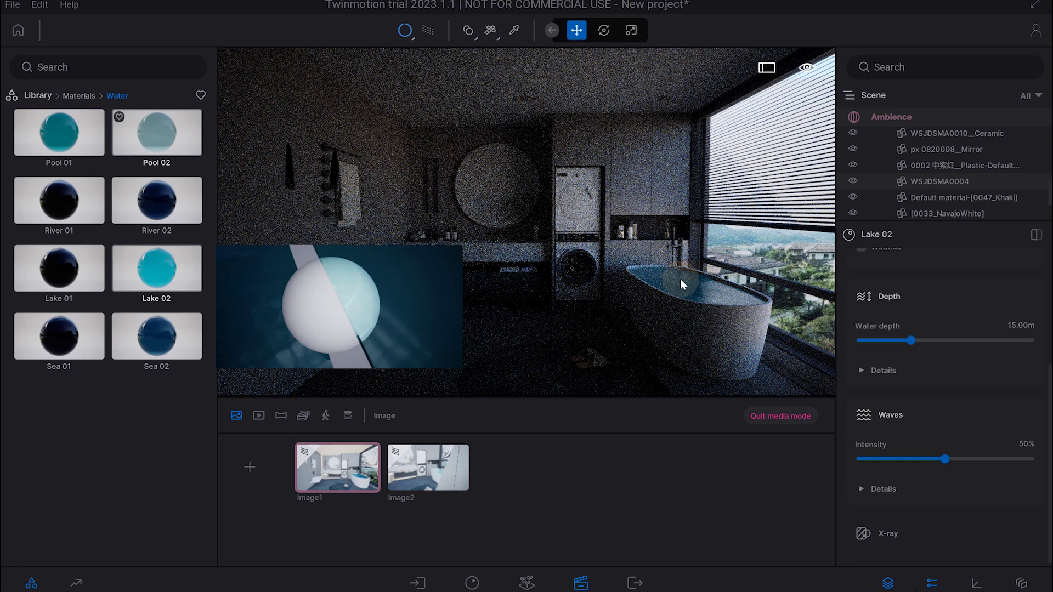
- Apply Pool 02 water to the tub and pick a lighter, greyer water colour
drag(680, 279, 680, 279)
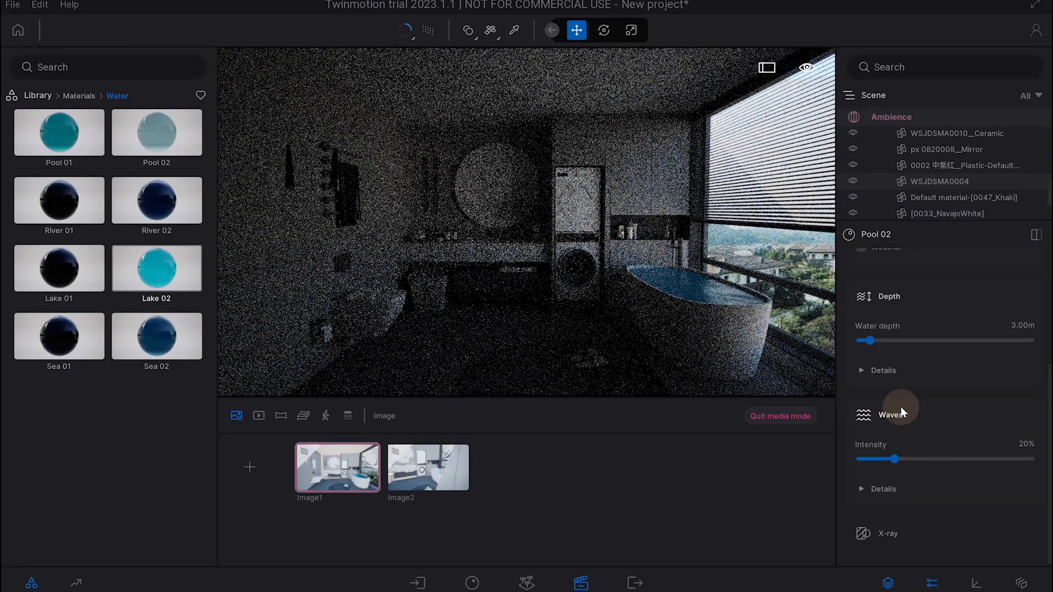
scroll(1023, 402, up, 3)
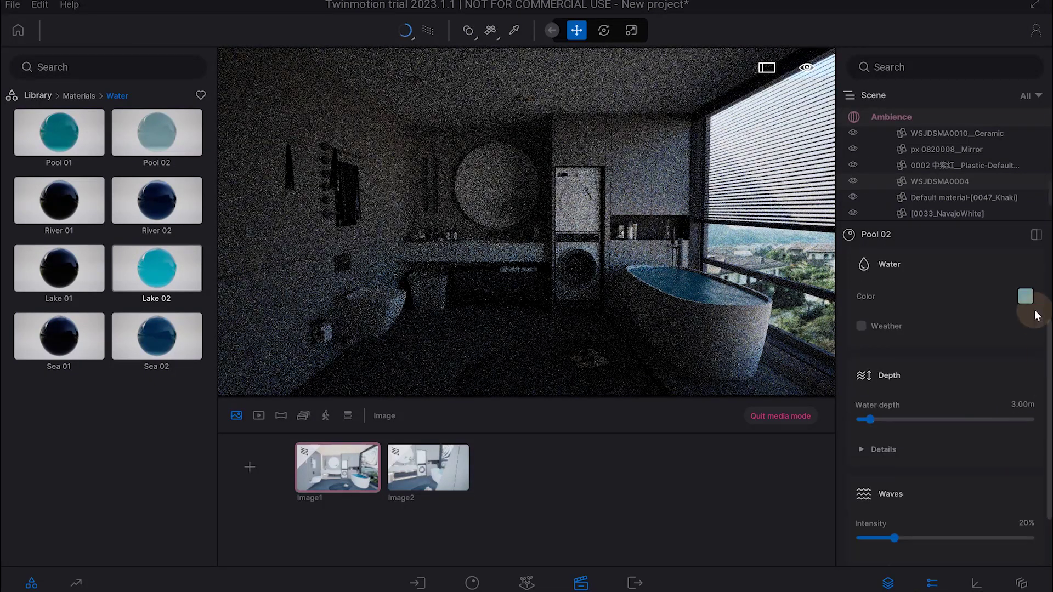
click(1026, 296)
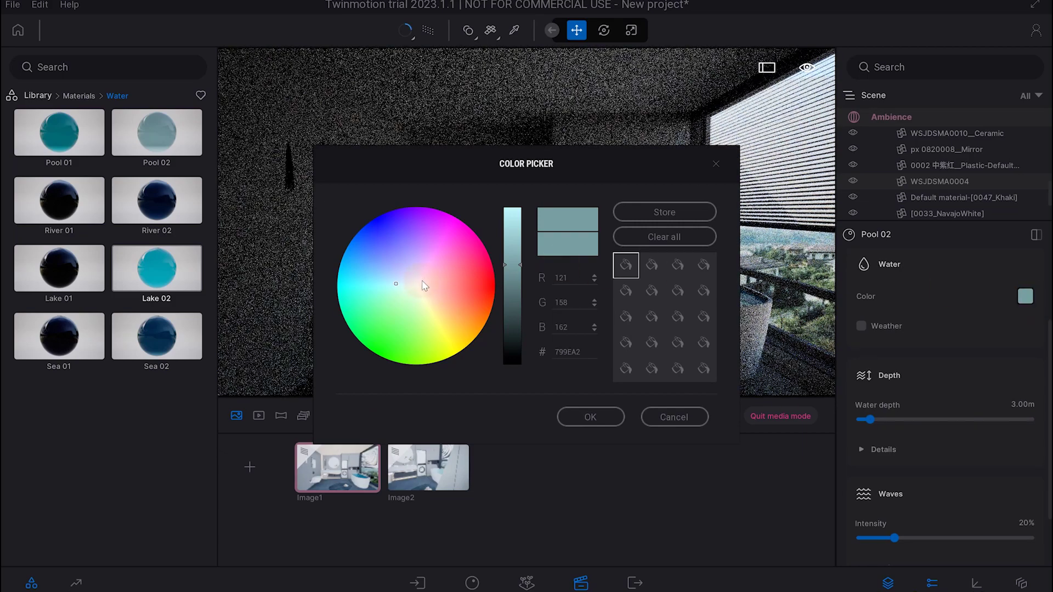
click(421, 288)
drag(618, 158, 495, 170)
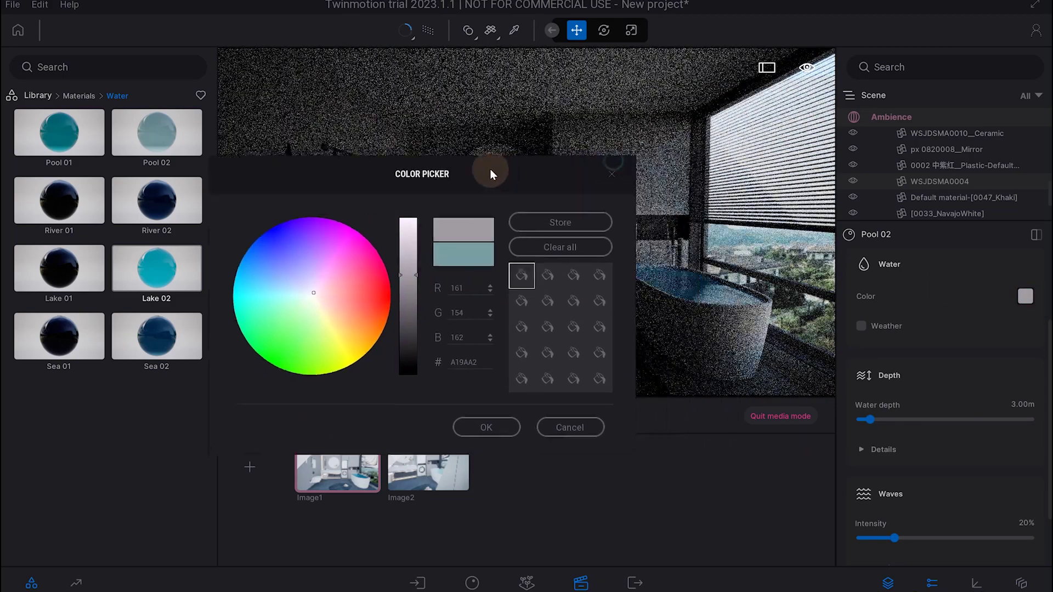
drag(384, 268, 387, 242)
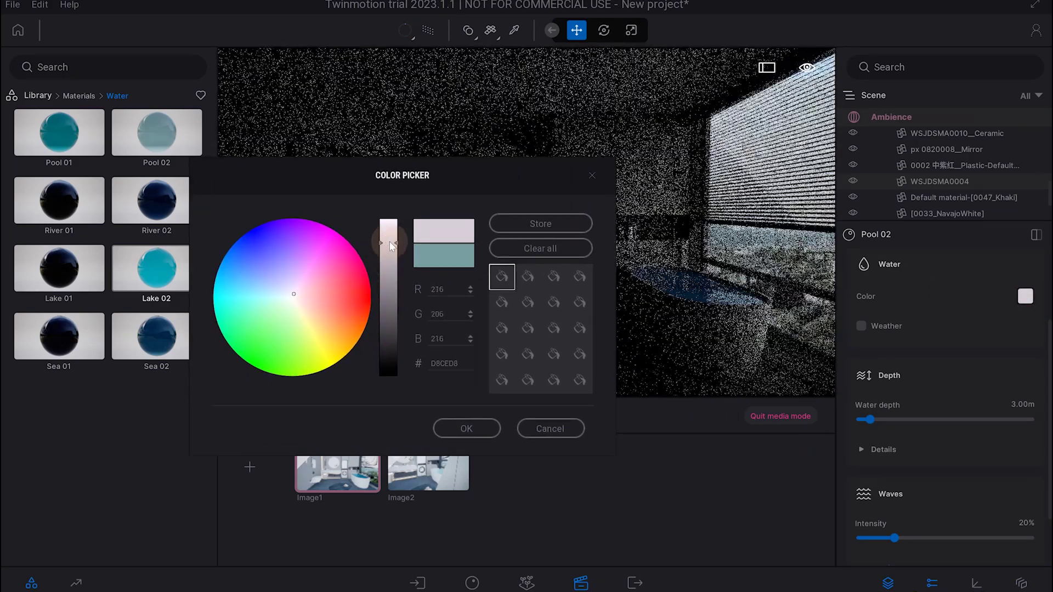
click(466, 431)
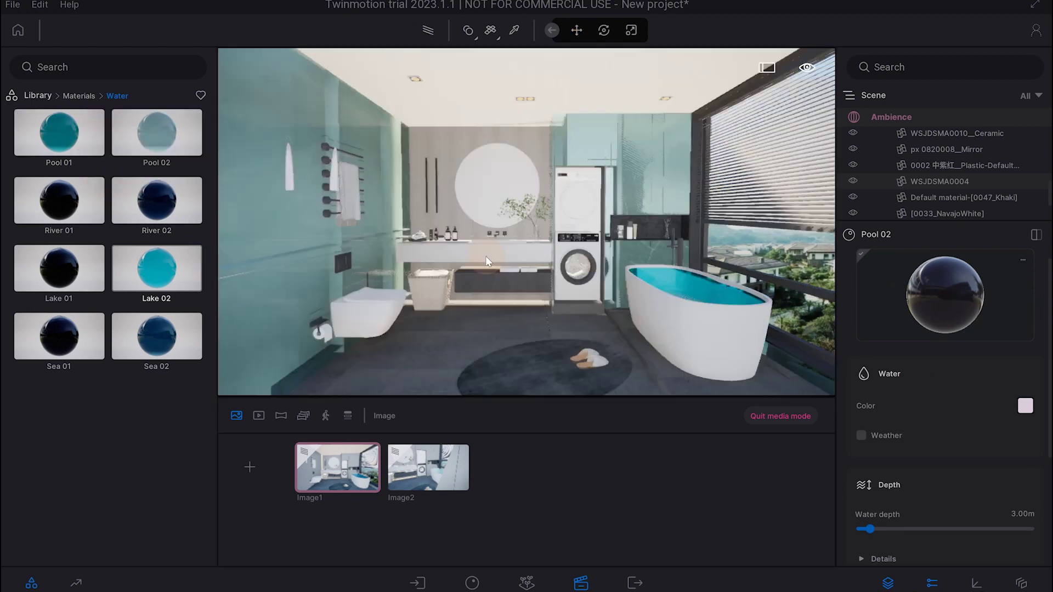
- Reapply Pool 02 and set its water colour to neutral grey #9D9FA2
drag(156, 146, 680, 284)
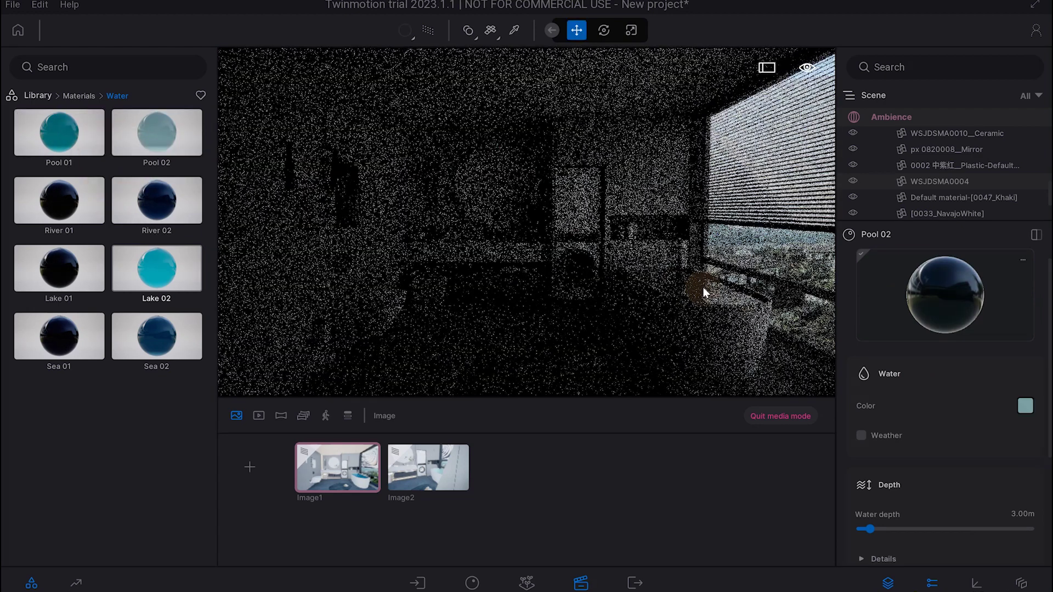
click(1026, 407)
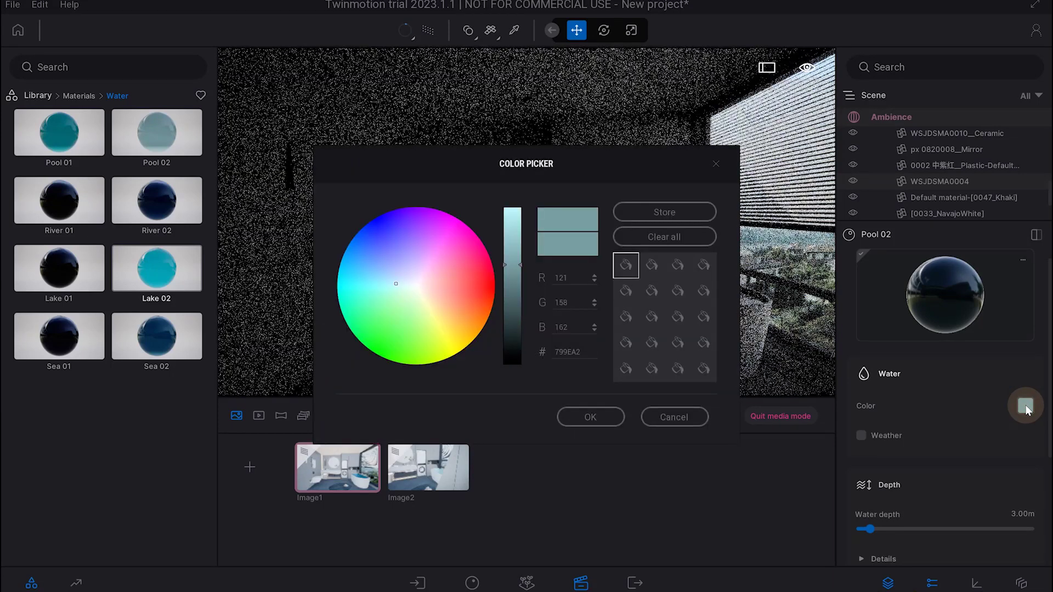
click(417, 289)
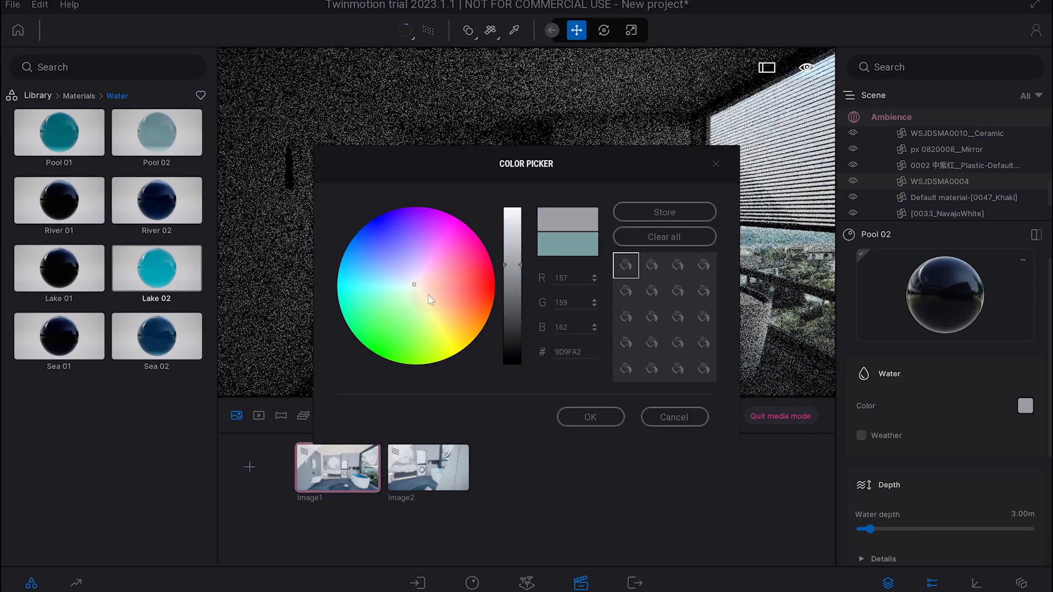
click(596, 416)
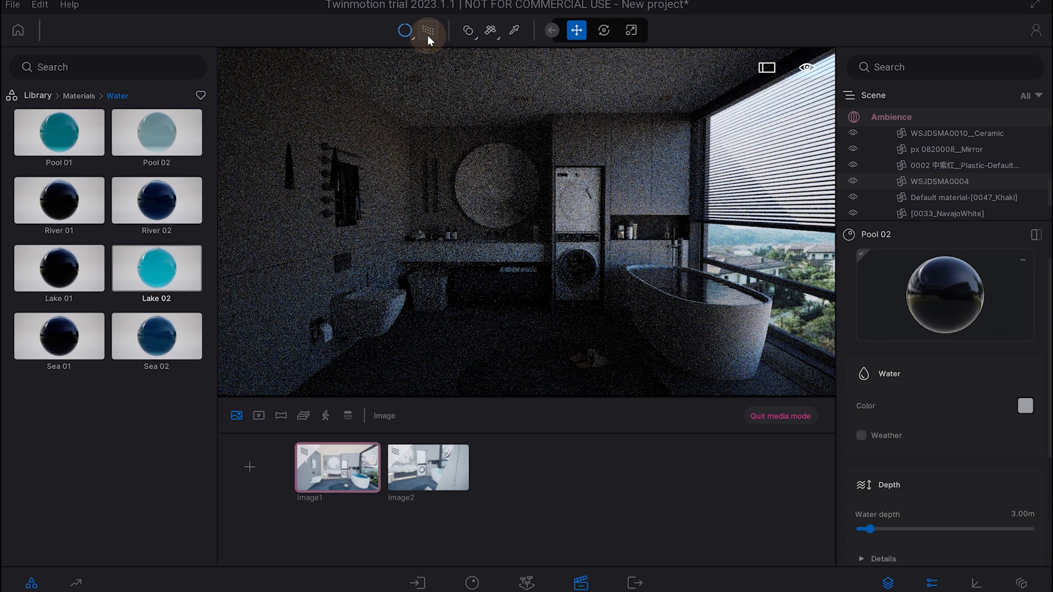
- Vary the water depth, try Lake 02, settle on Sea 02 at 2.00m, and view Image2
scroll(961, 448, down, 2)
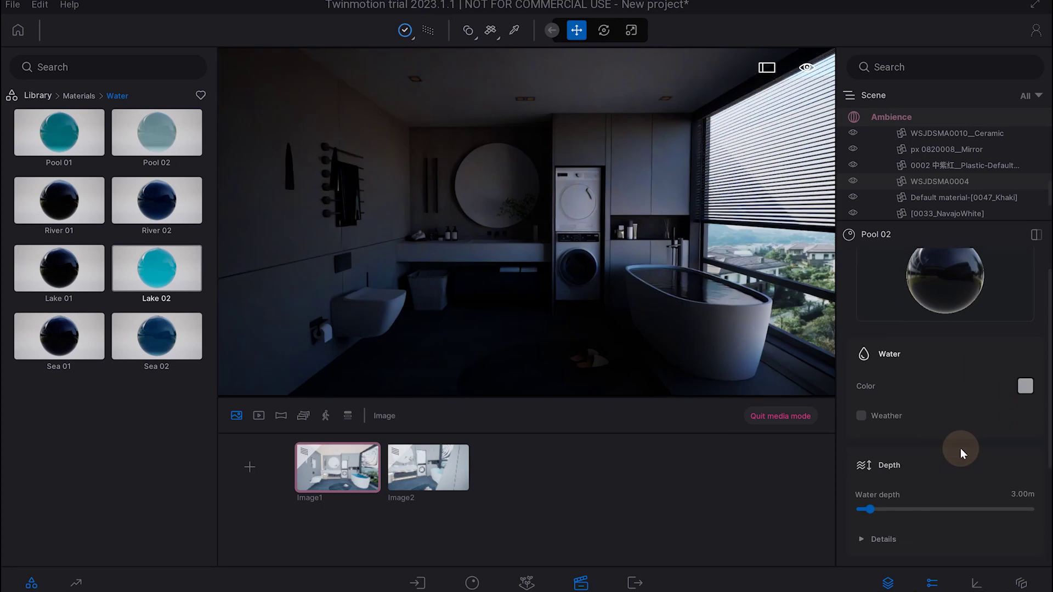
drag(872, 465, 930, 471)
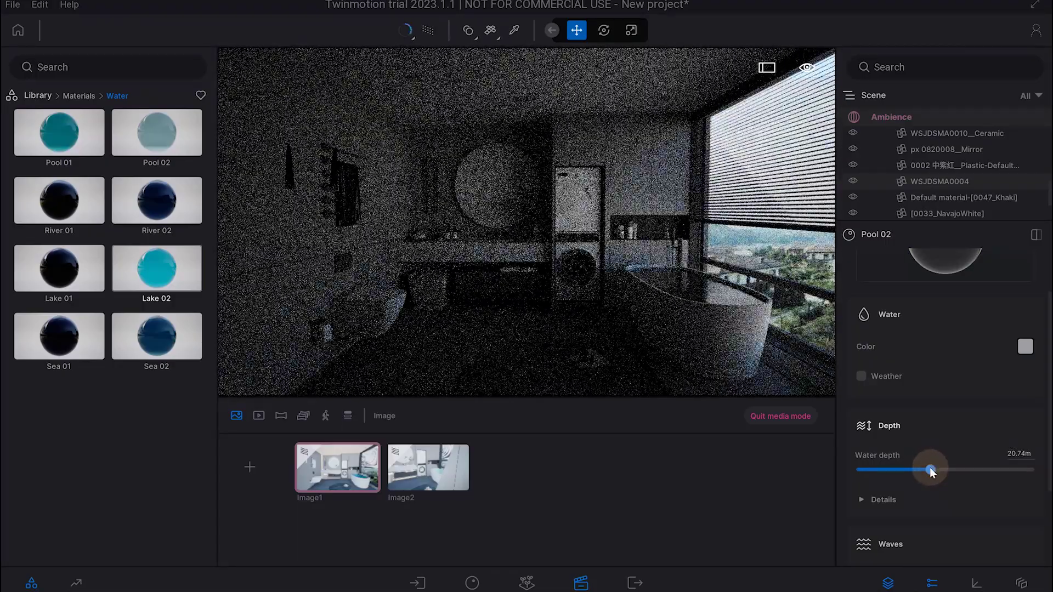
drag(931, 470, 891, 471)
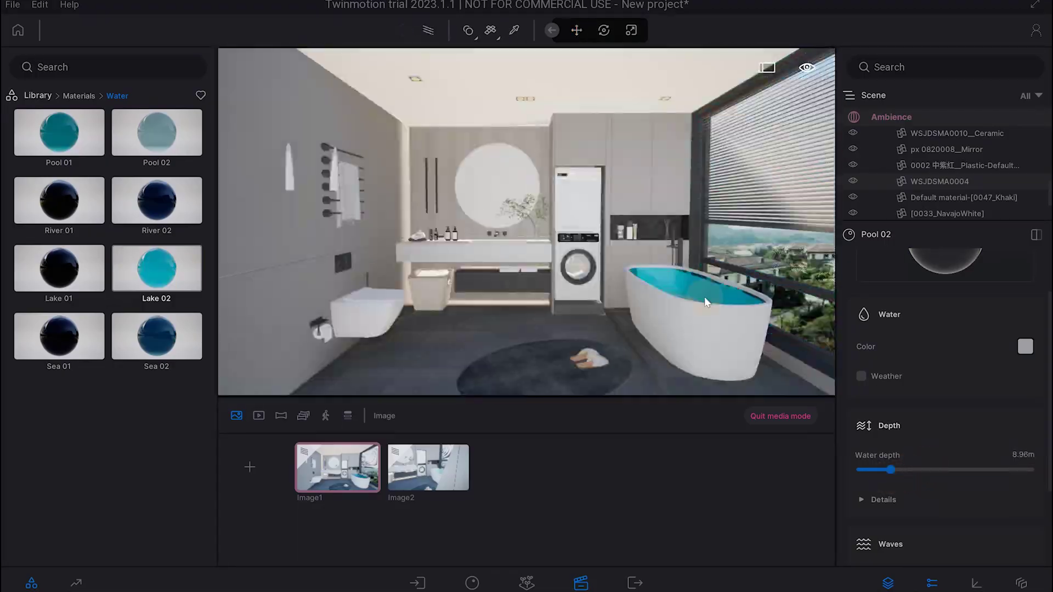
drag(164, 279, 704, 297)
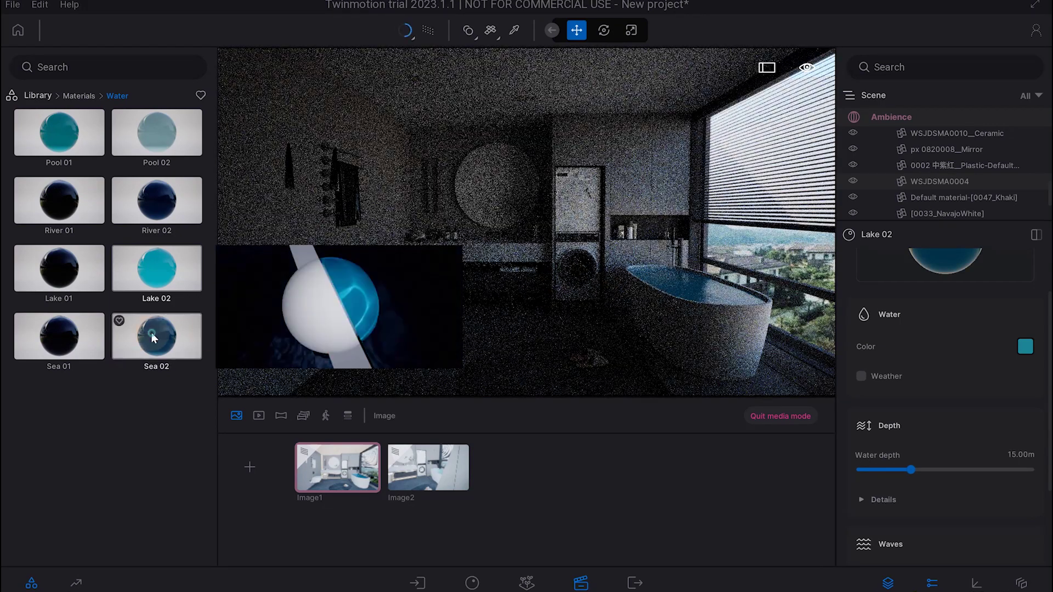
drag(152, 333, 683, 312)
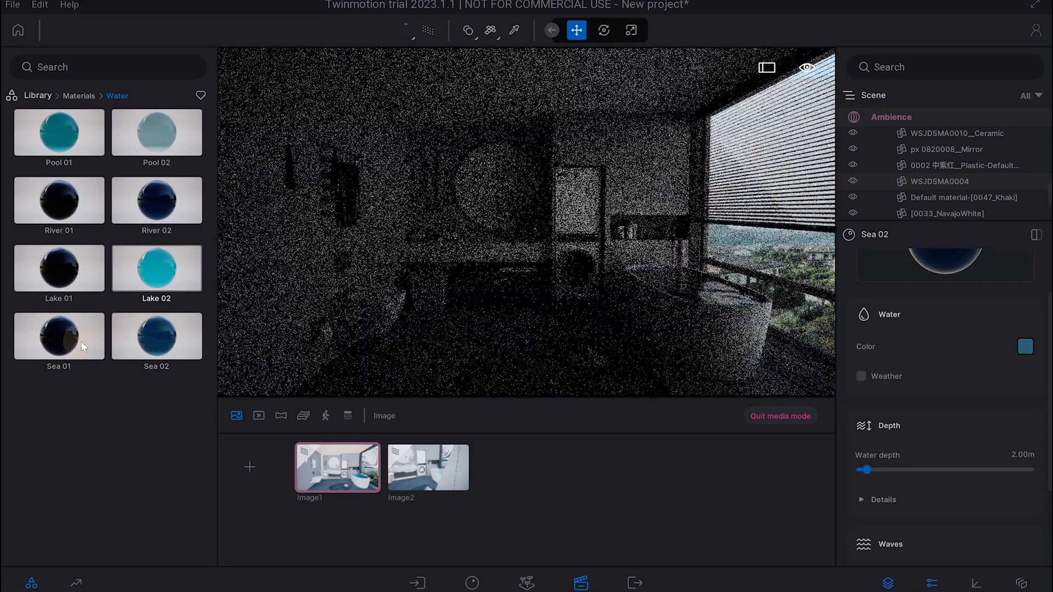
click(432, 31)
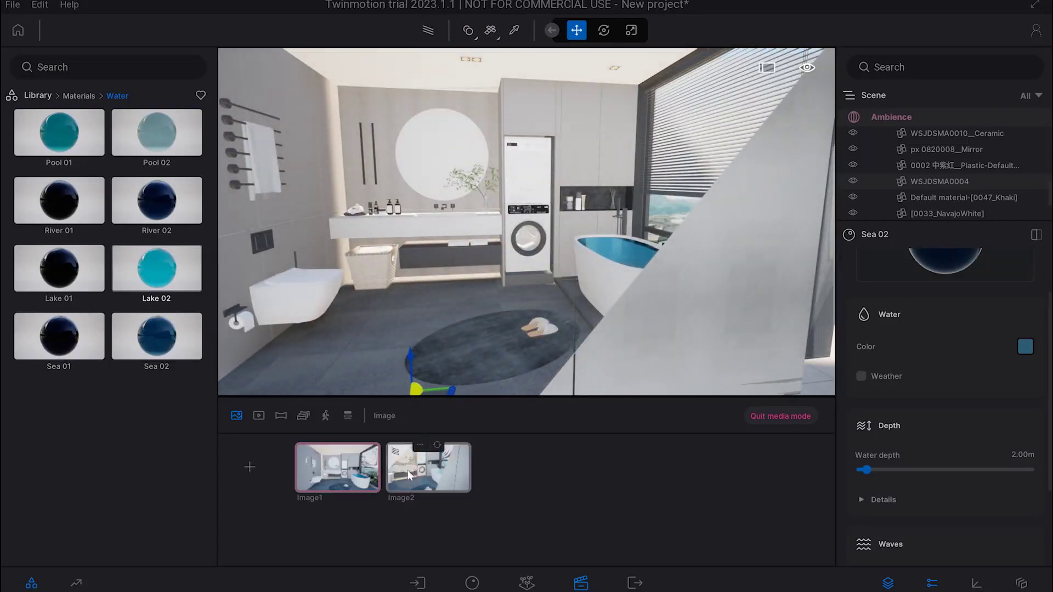
click(407, 469)
- Turn off path tracing for Image2, reset the library to its top-level categories and adjust navigation speed
click(440, 34)
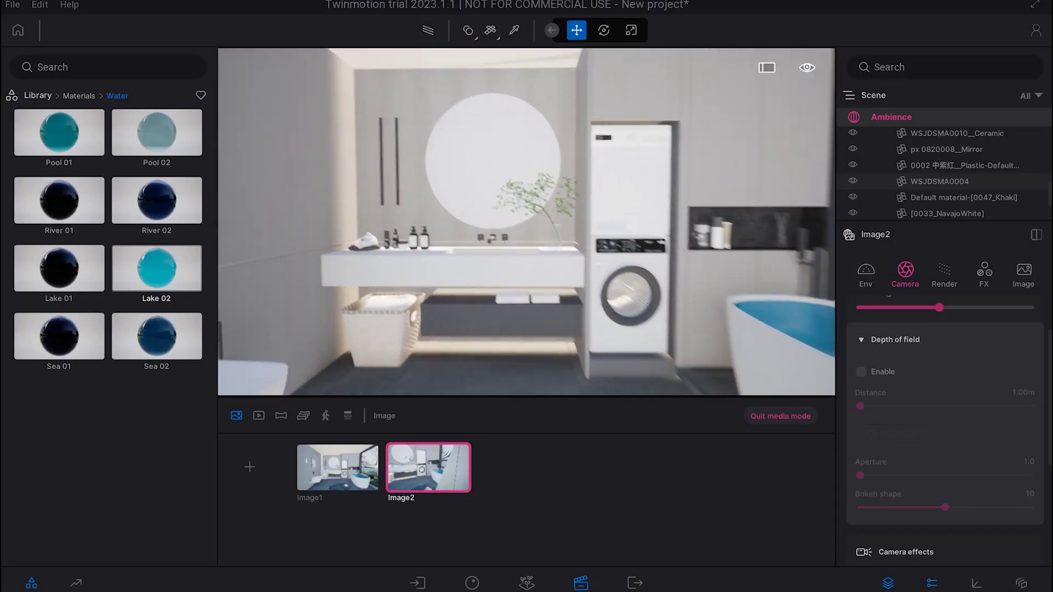
click(44, 95)
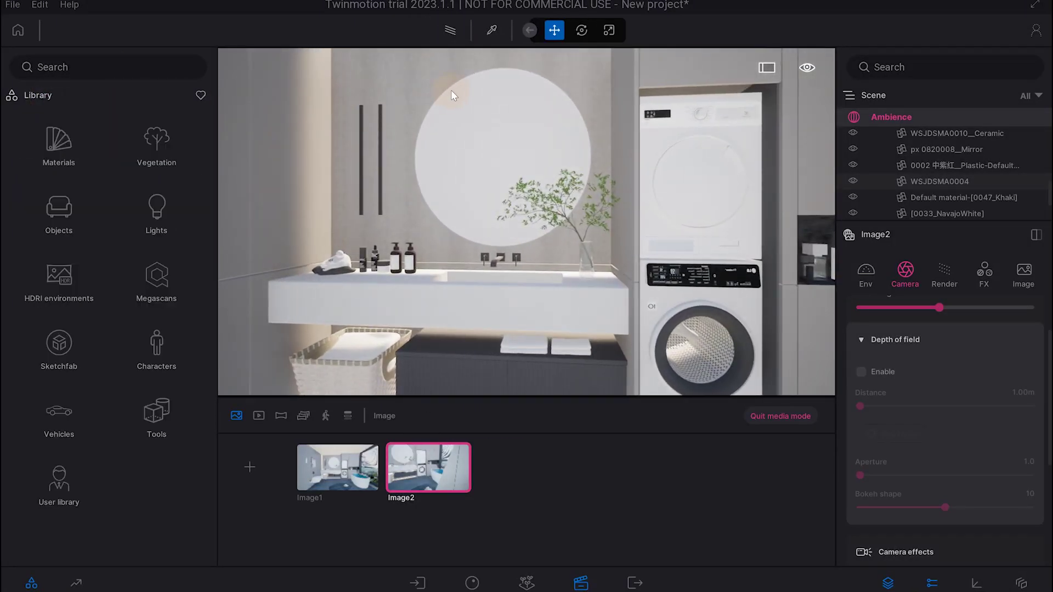
click(808, 71)
key(2)
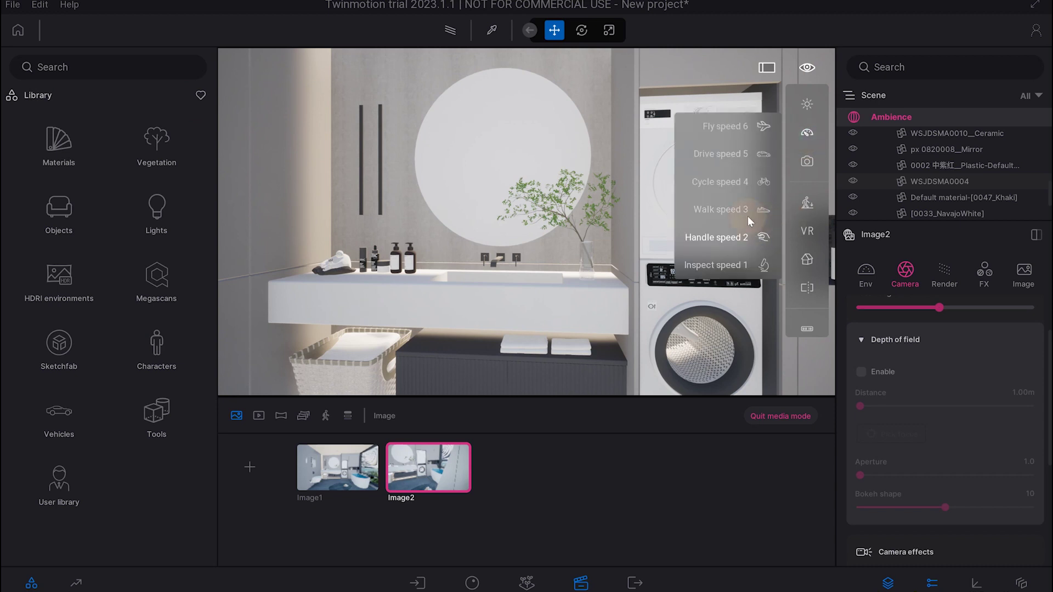
scroll(363, 291, up, 3)
- Search materials for 'mirror' and apply the Mirror material to the round mirror above the sink
click(63, 145)
text(mi)
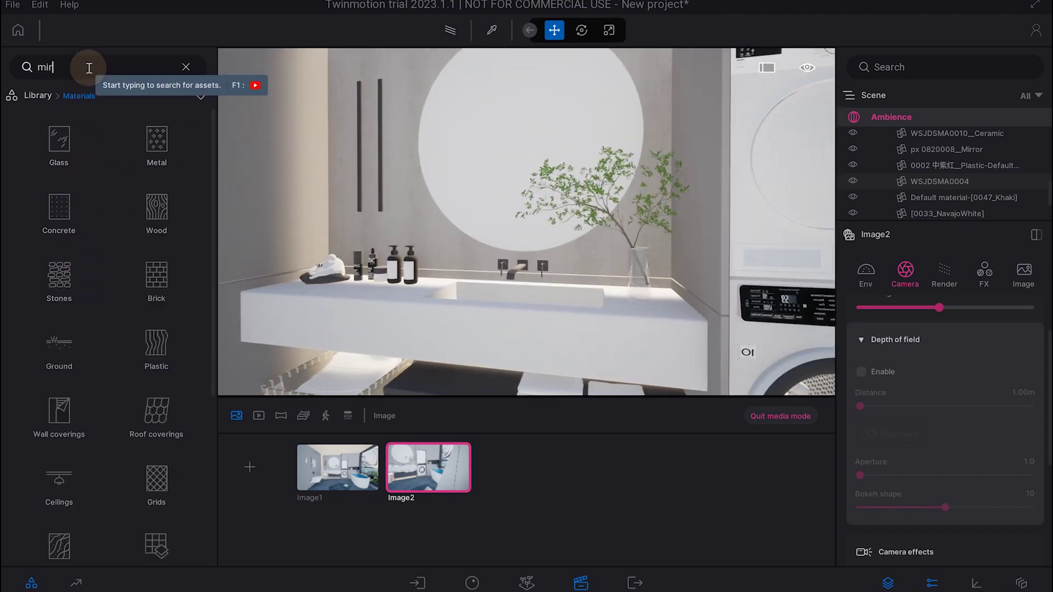
text(r)
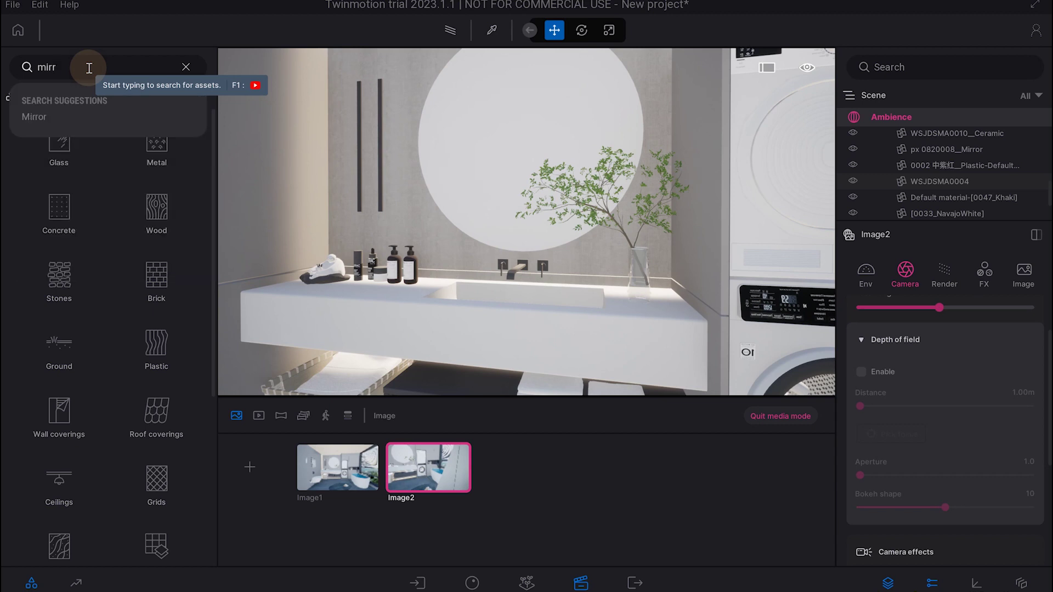
click(35, 116)
drag(41, 120, 508, 149)
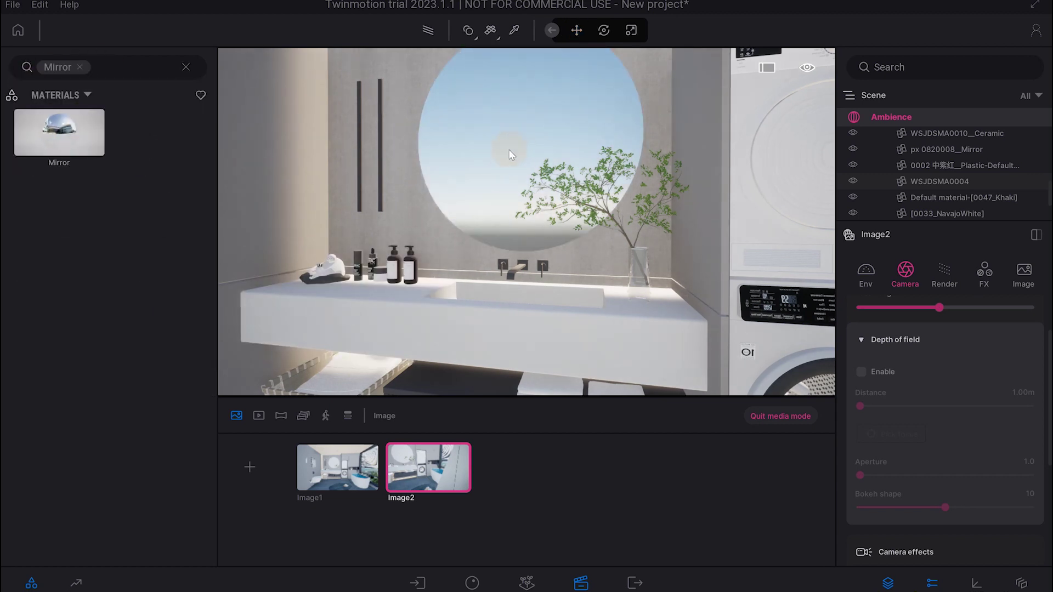
click(186, 67)
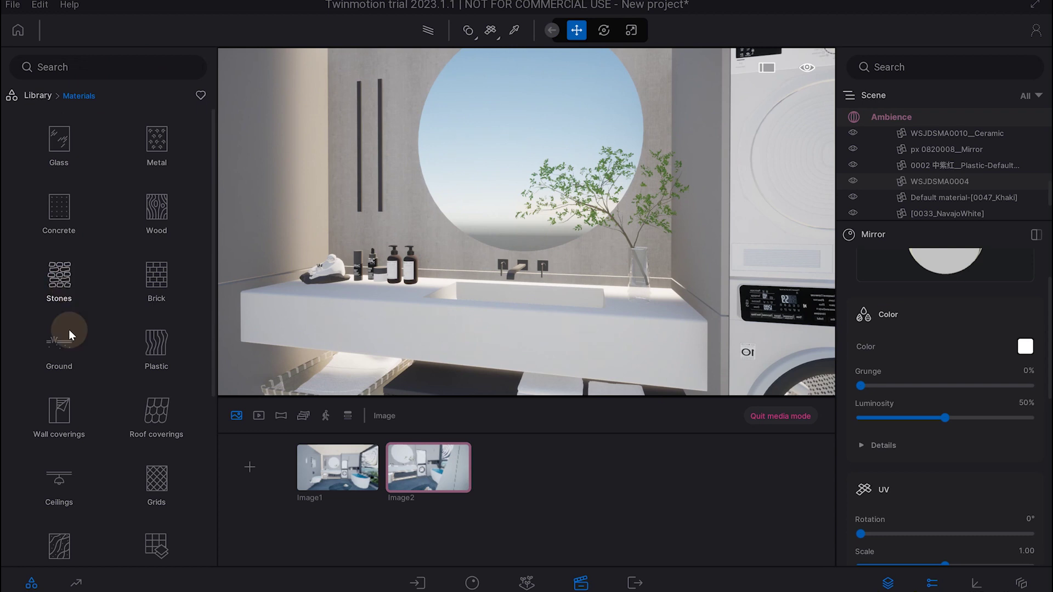
- Apply the Neon 01 material to the two vertical bars beside the mirror
scroll(66, 472, down, 3)
click(62, 493)
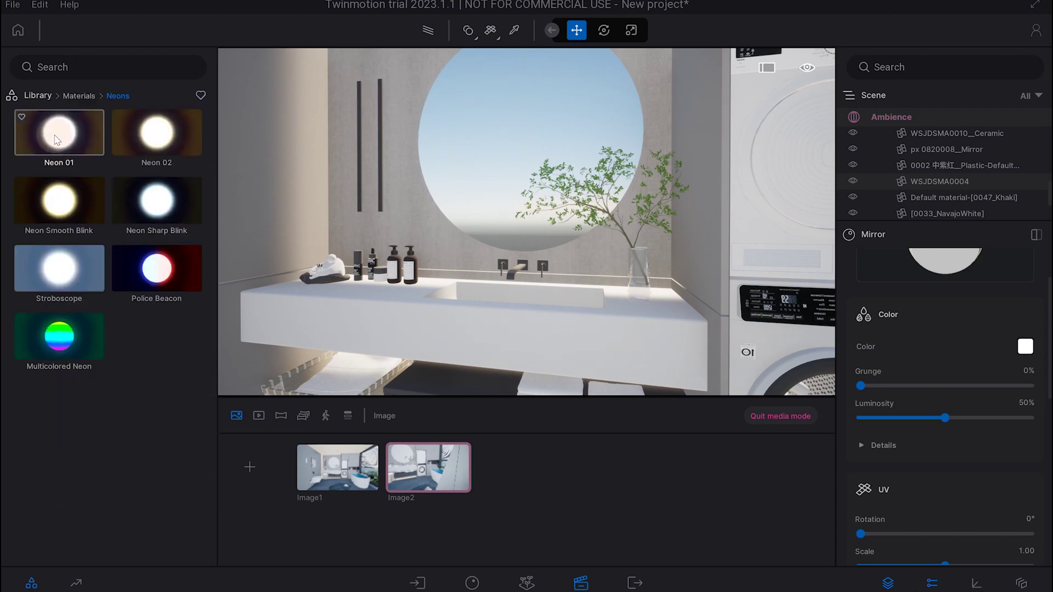
drag(59, 132, 362, 174)
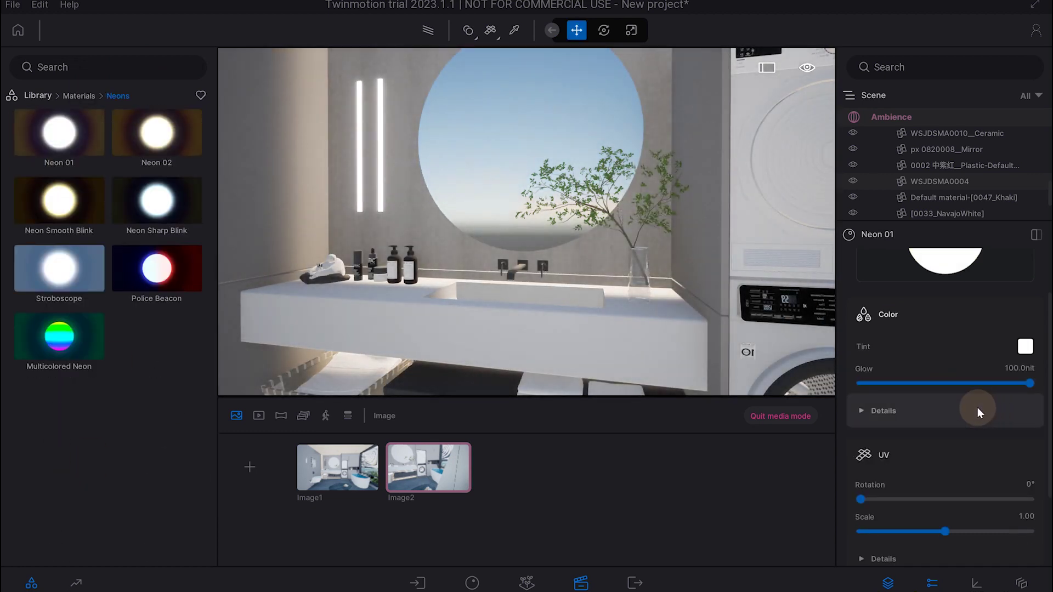
- Dim the Neon 01 glow to 3.2 nit with path tracing enabled
drag(1024, 382, 876, 386)
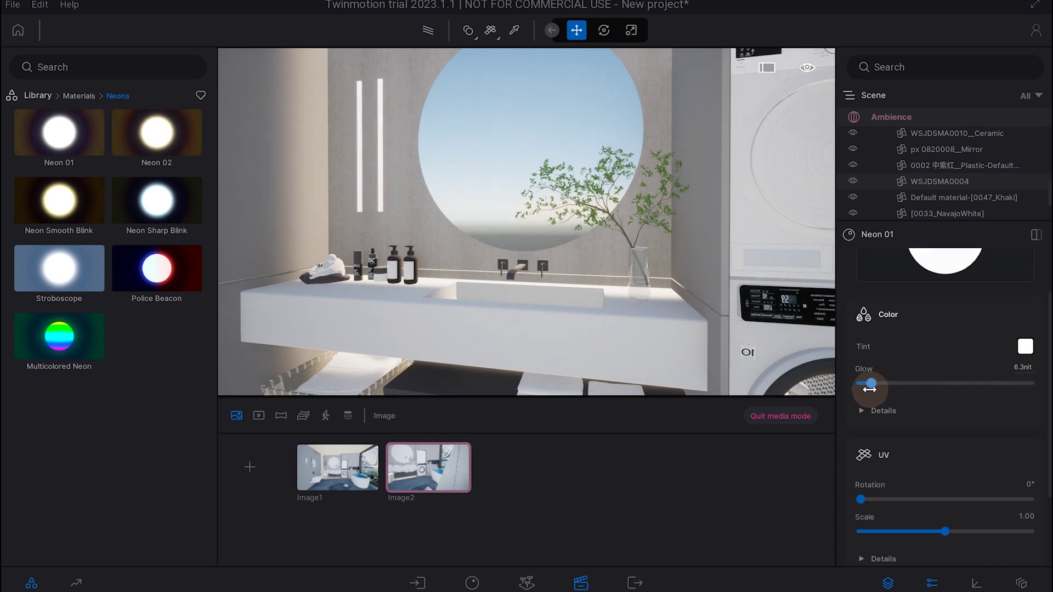
click(430, 32)
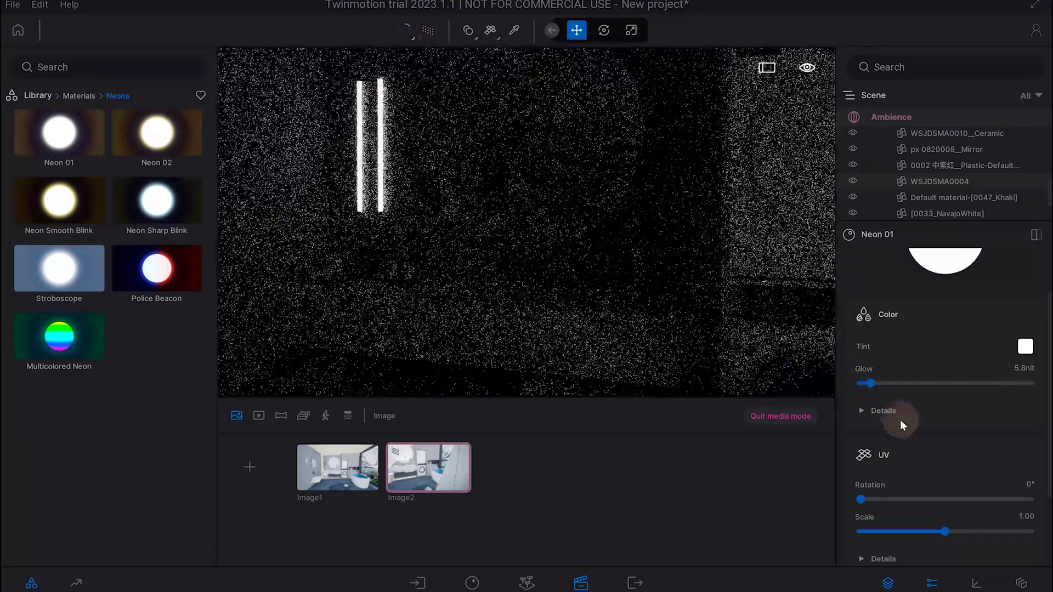
drag(870, 384, 866, 384)
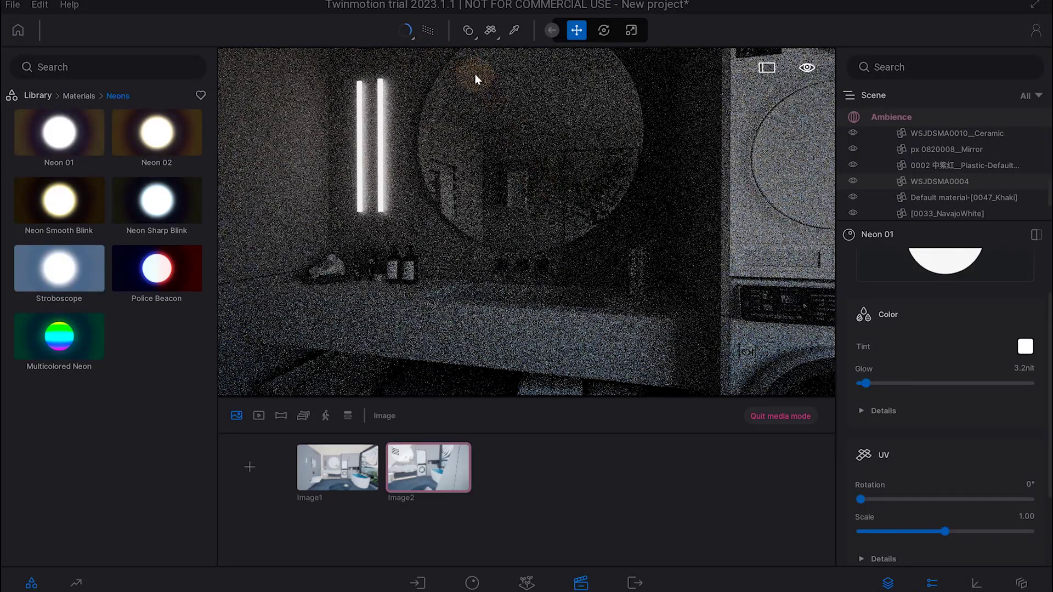
mouse_move(513, 277)
mouse_down()
mouse_move(516, 340)
mouse_move(671, 196)
mouse_up()
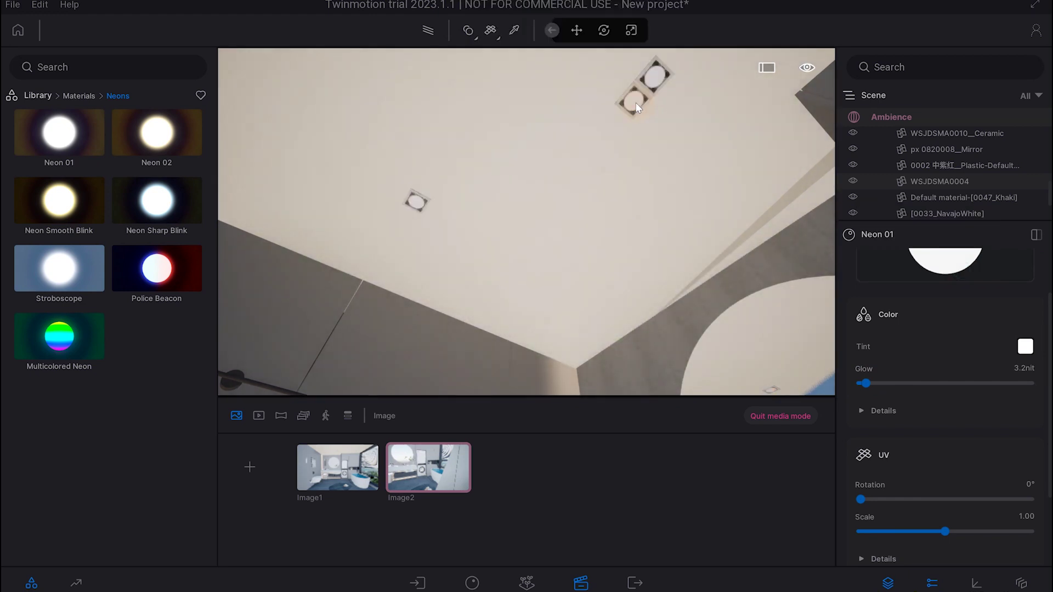
- Raise the Neon 01 glow to 10.7 nit, previewing it path-traced
click(636, 104)
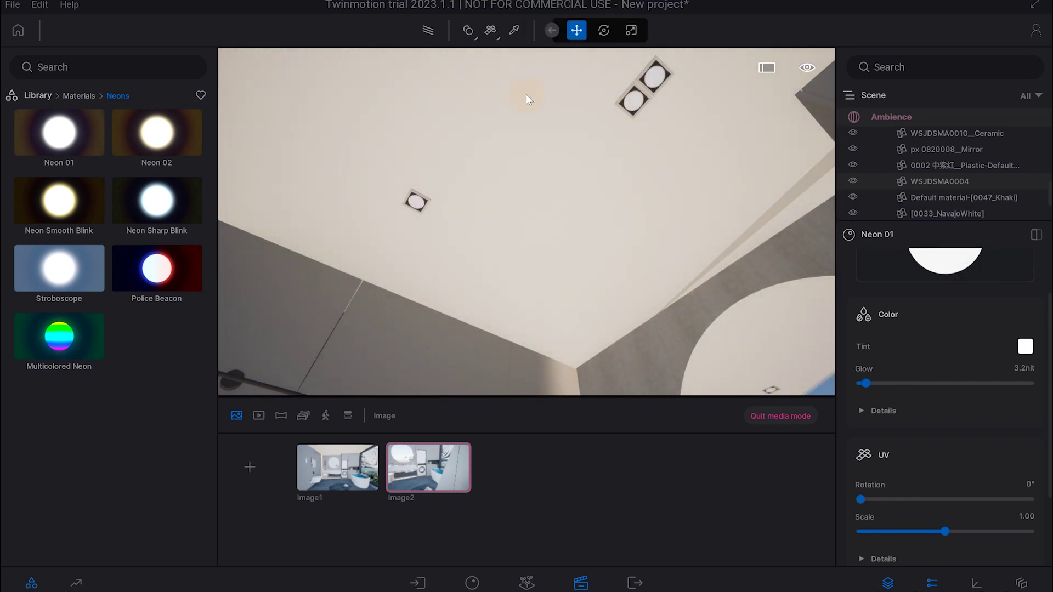
click(427, 32)
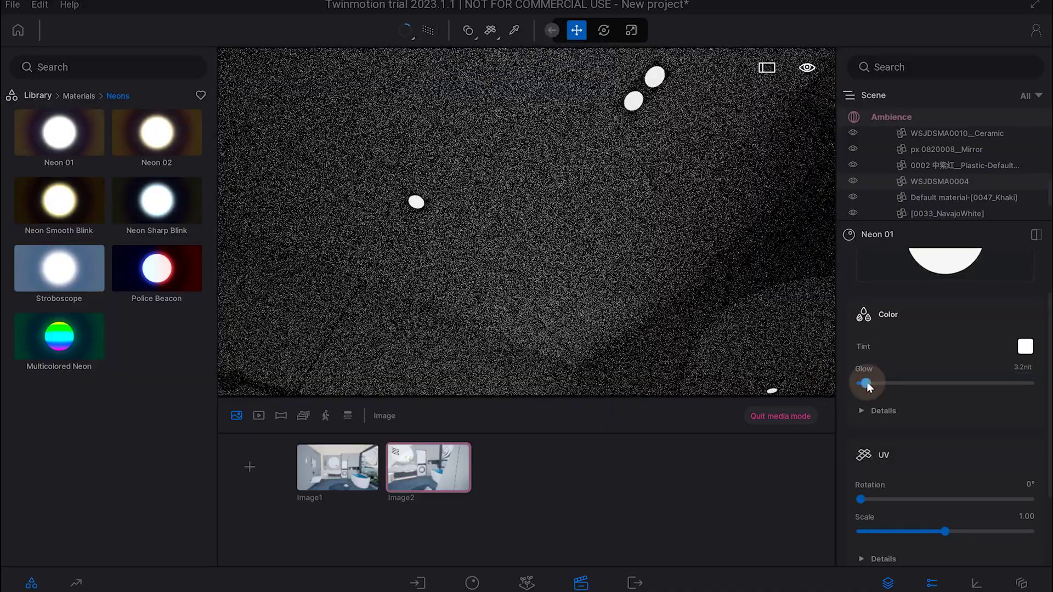
drag(867, 383, 880, 382)
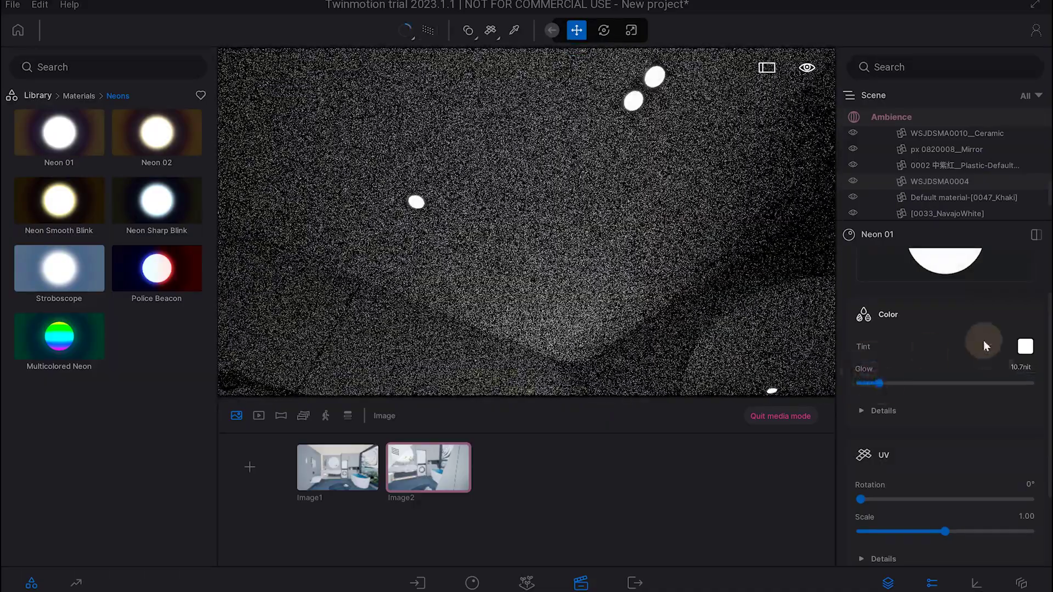
right_drag(593, 231, 560, 221)
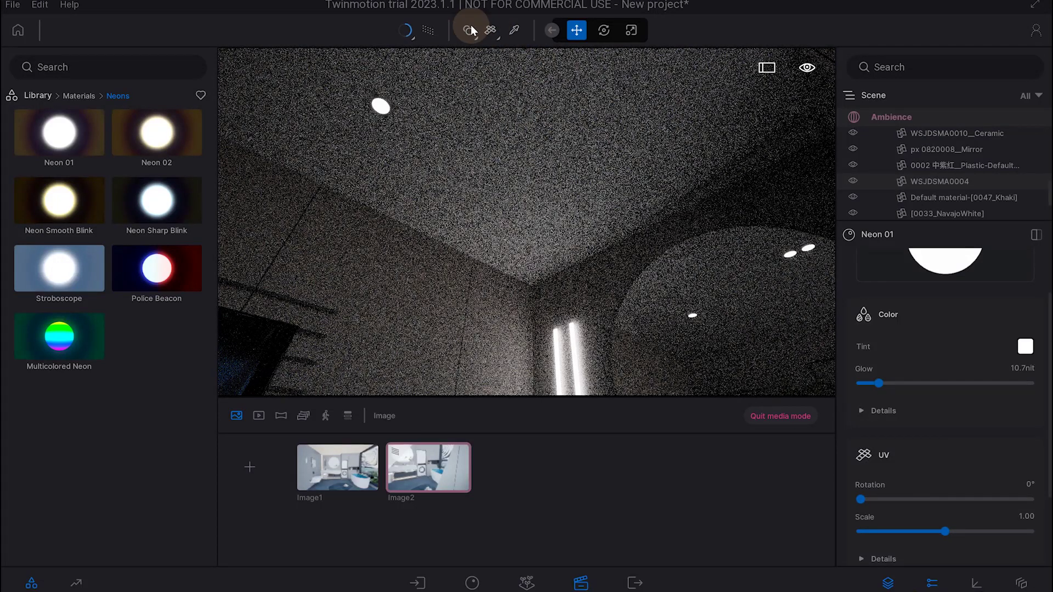
click(429, 31)
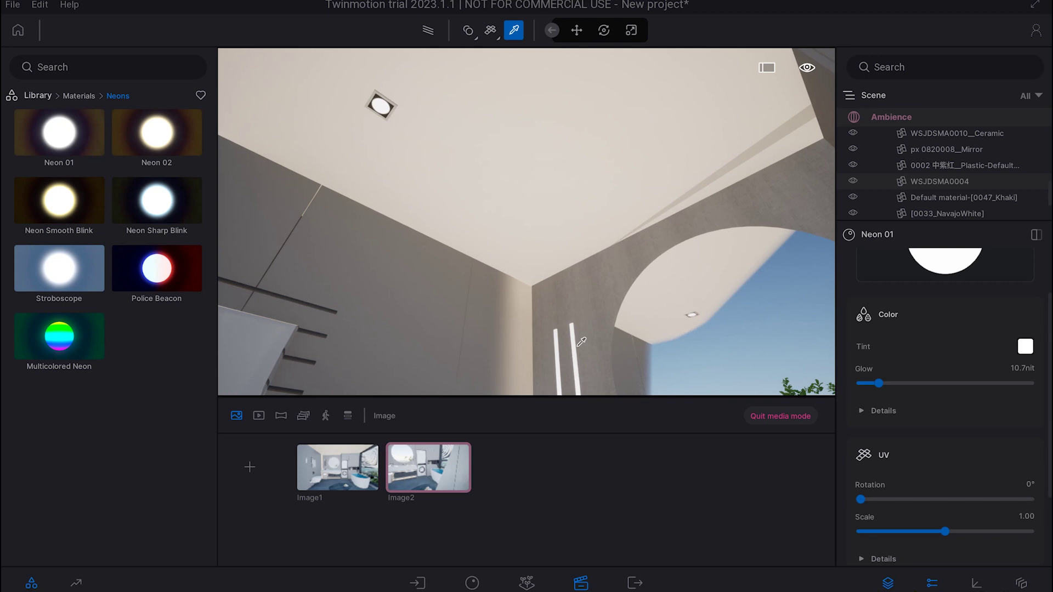
- Sample the wall's material, then bring back the Neon 01 material settings
key(Escape)
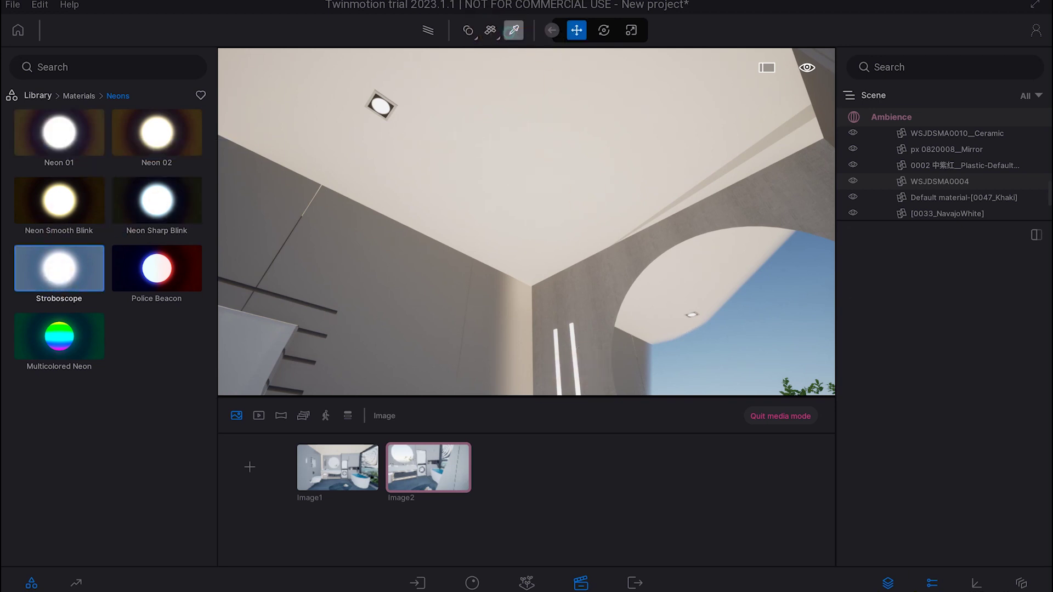
click(577, 349)
mouse_move(658, 247)
right_down()
mouse_move(626, 314)
mouse_move(525, 249)
mouse_move(572, 219)
right_up()
click(525, 249)
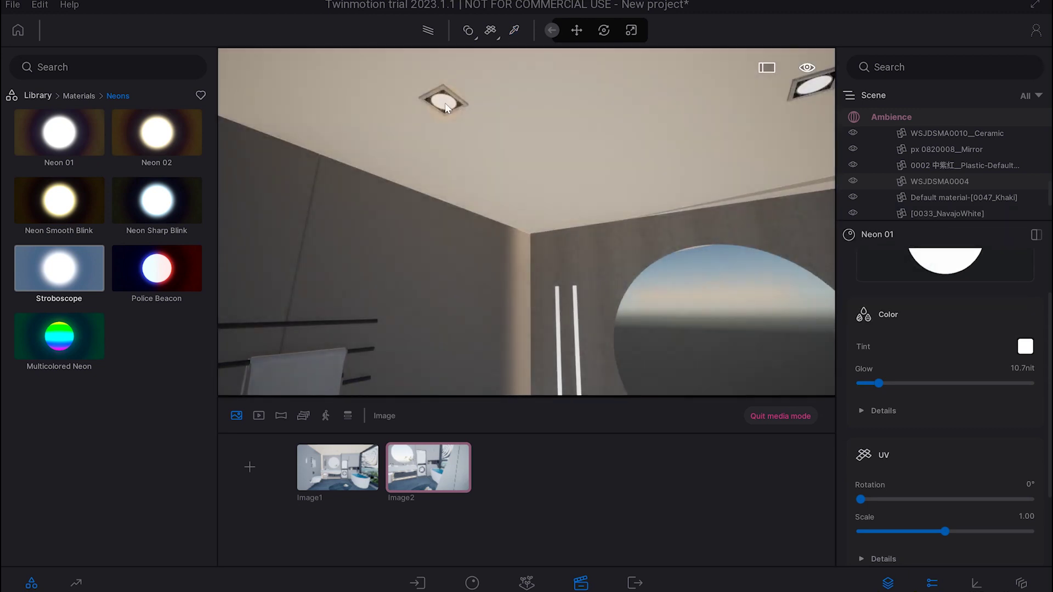
click(445, 103)
- Browse the library to Materials > Concrete
click(38, 94)
click(69, 142)
click(59, 217)
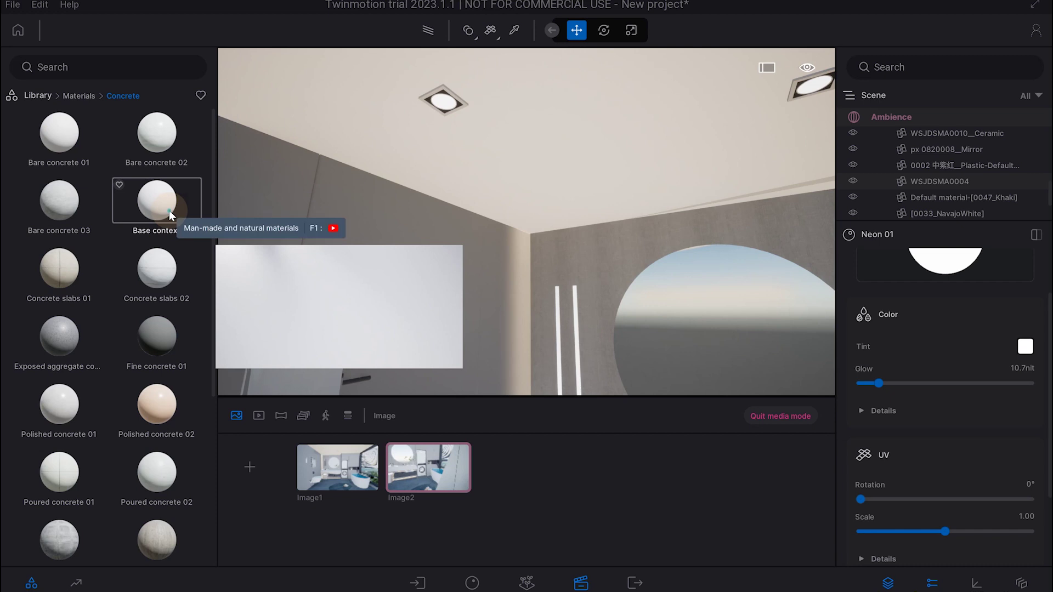
- Apply the Base context concrete material and open the Marble and granite materials
drag(169, 210, 502, 149)
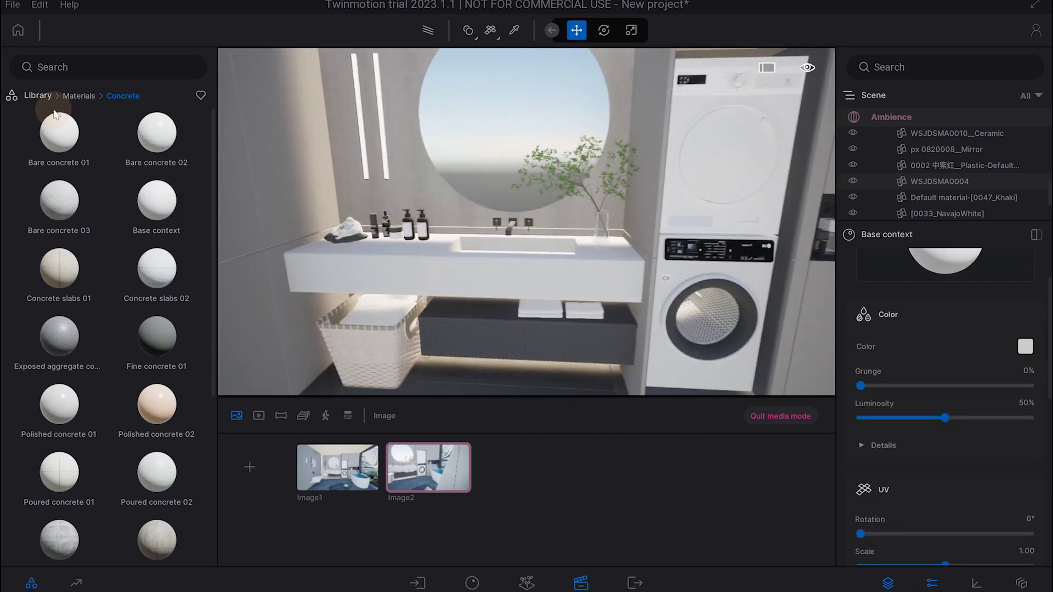
click(79, 96)
scroll(72, 386, down, 1)
click(53, 463)
- Try a grey noisy marble, then White Marble 01 C, on the vanity countertop
scroll(163, 422, down, 3)
scroll(148, 425, down, 3)
scroll(140, 416, down, 3)
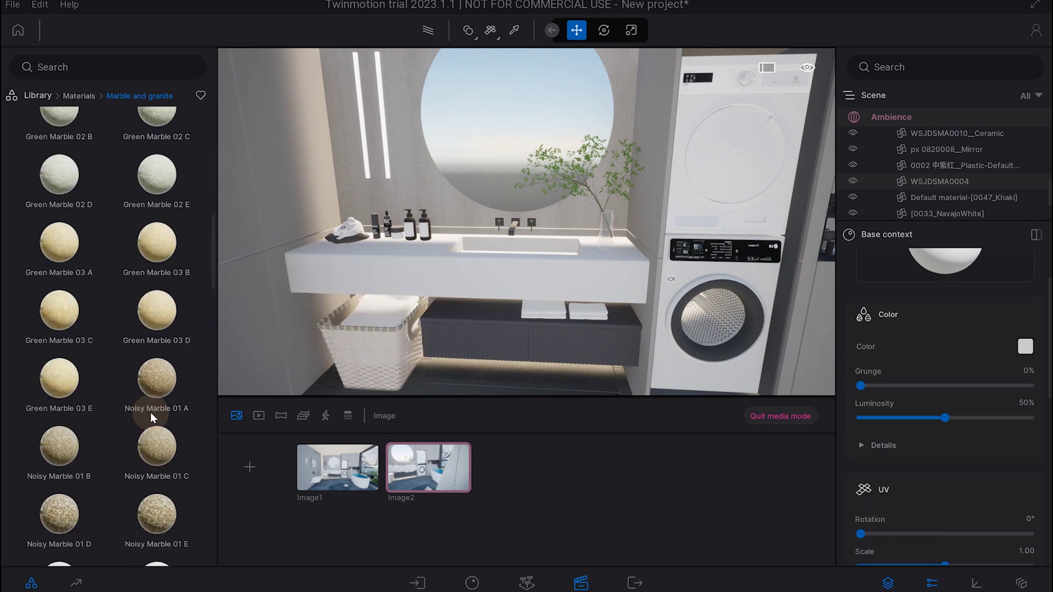
scroll(140, 438, down, 5)
scroll(147, 430, down, 1)
scroll(147, 430, down, 2)
scroll(147, 435, down, 1)
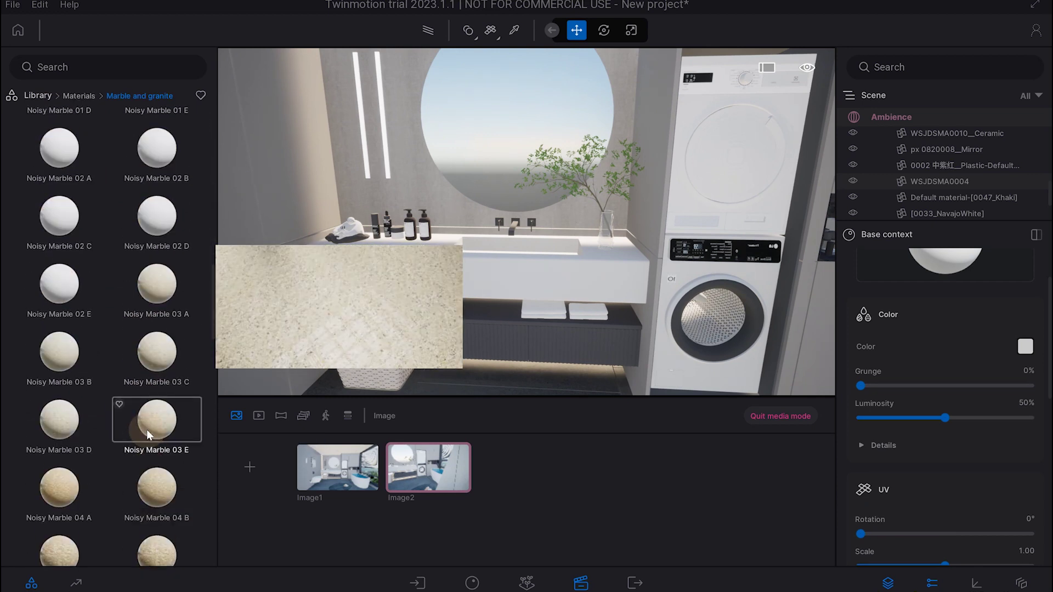
scroll(156, 485, down, 3)
mouse_move(157, 429)
mouse_down()
mouse_move(460, 296)
mouse_move(154, 538)
mouse_move(436, 272)
mouse_move(116, 491)
mouse_up()
scroll(117, 492, down, 3)
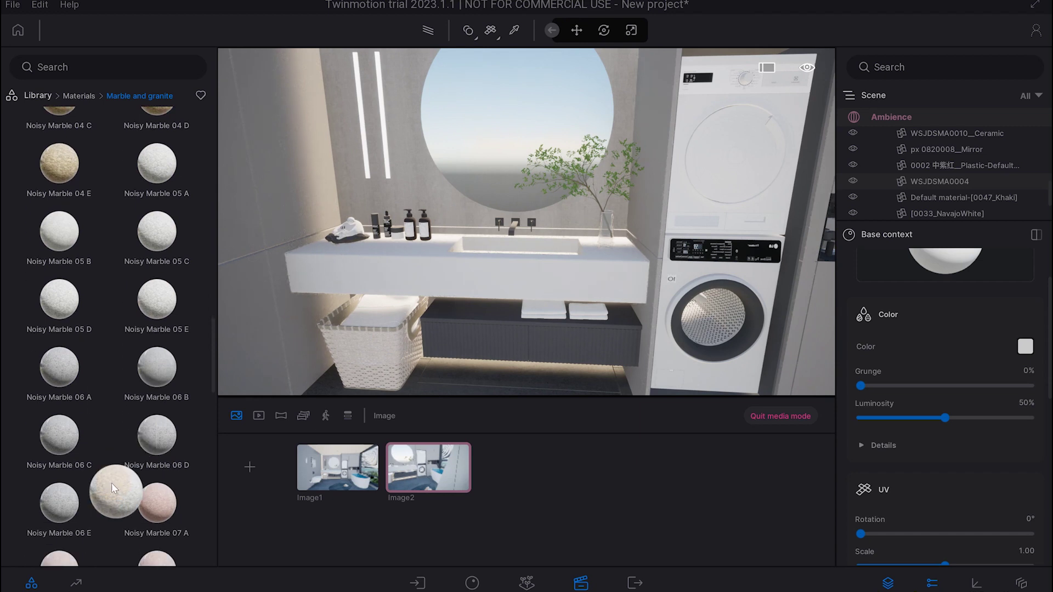
scroll(121, 483, down, 3)
scroll(122, 461, down, 2)
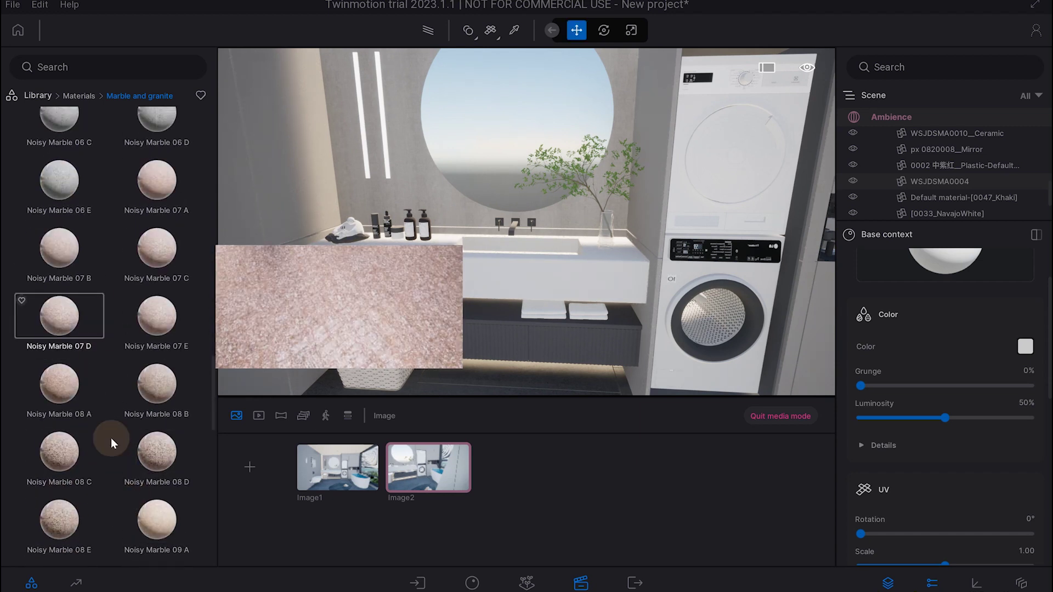
scroll(213, 459, down, 4)
scroll(156, 420, down, 6)
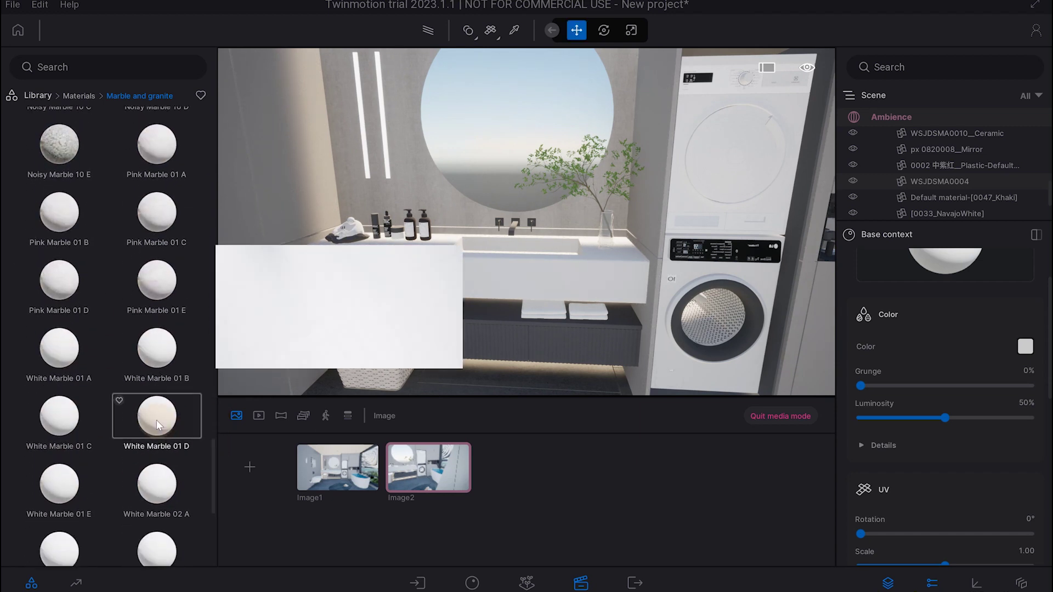
drag(83, 415, 376, 271)
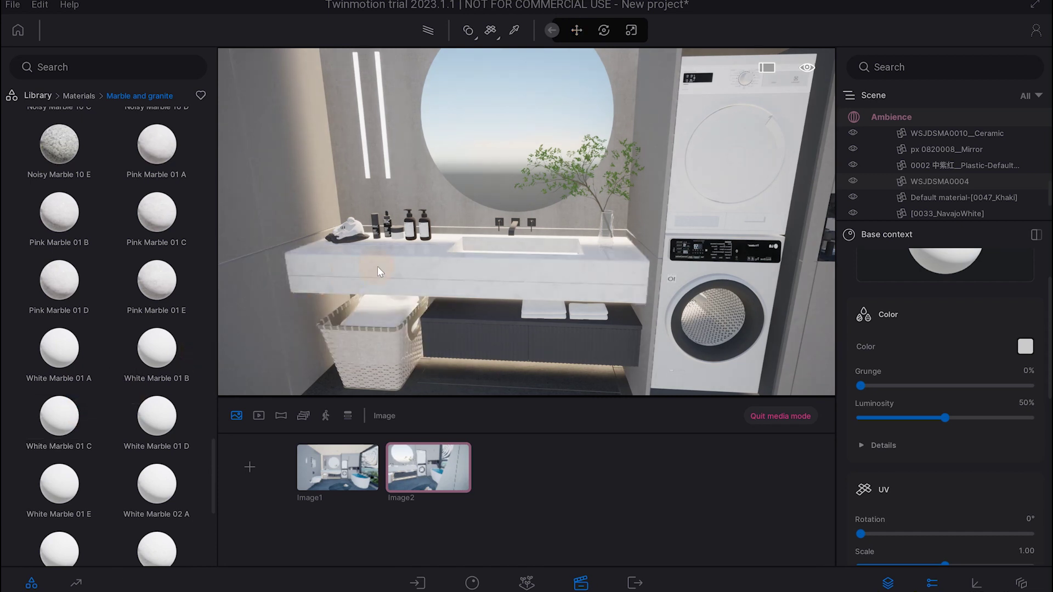
- Try more marbles on the countertop, including White Marble 02 E and Marble 01 E
scroll(156, 482, down, 1)
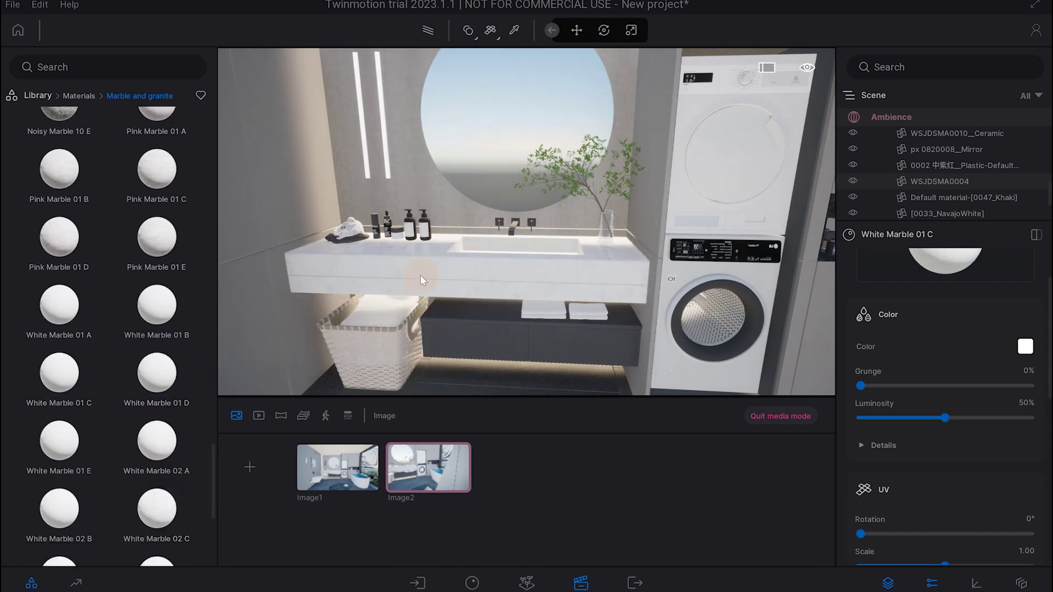
drag(154, 371, 417, 272)
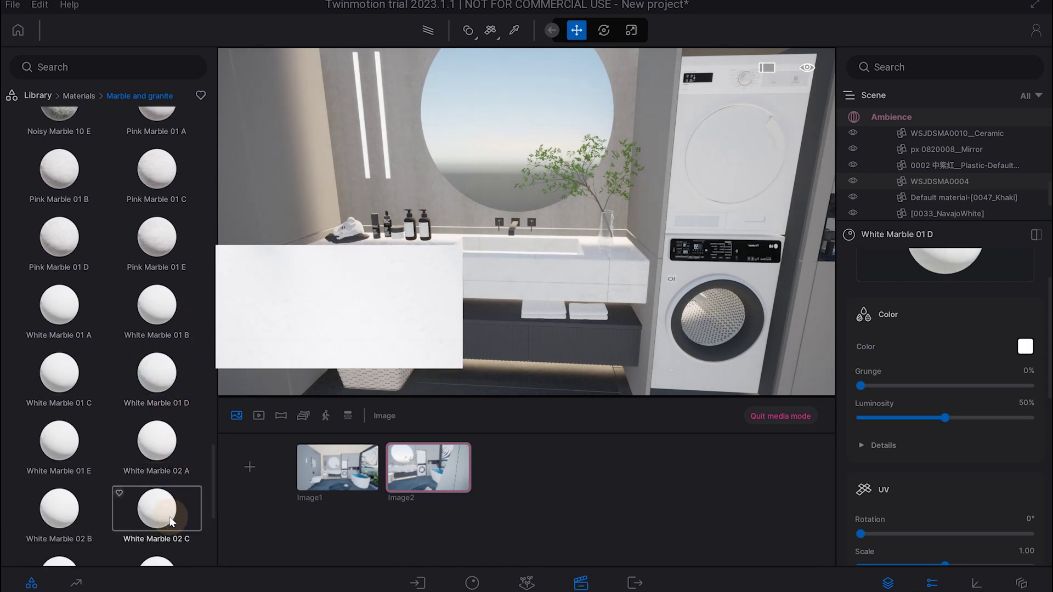
scroll(152, 486, down, 2)
drag(151, 486, 362, 301)
scroll(59, 494, down, 1)
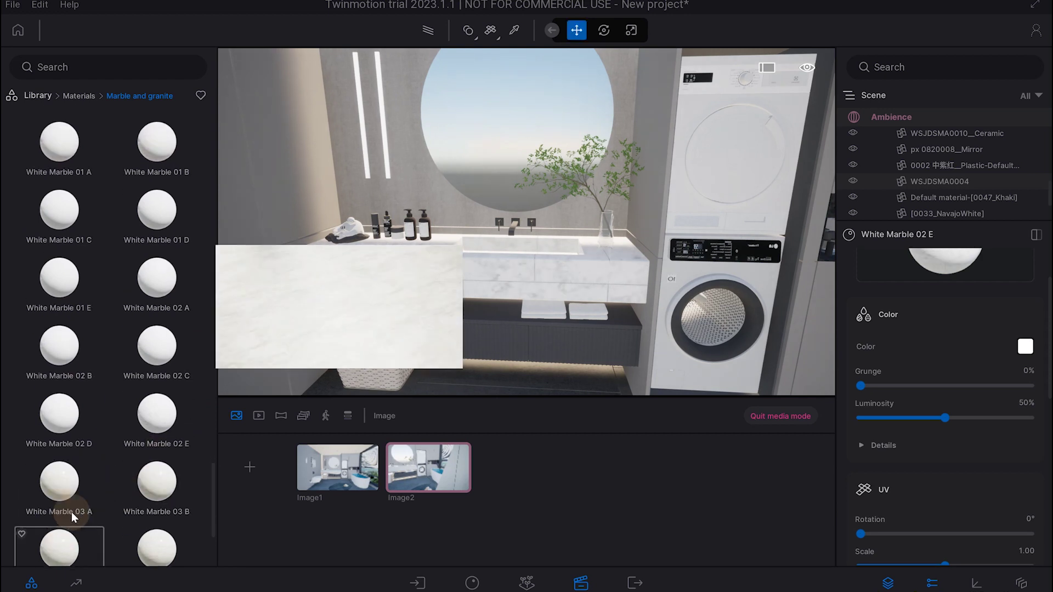
drag(60, 471, 425, 269)
drag(156, 538, 421, 262)
scroll(153, 450, down, 2)
drag(176, 472, 409, 260)
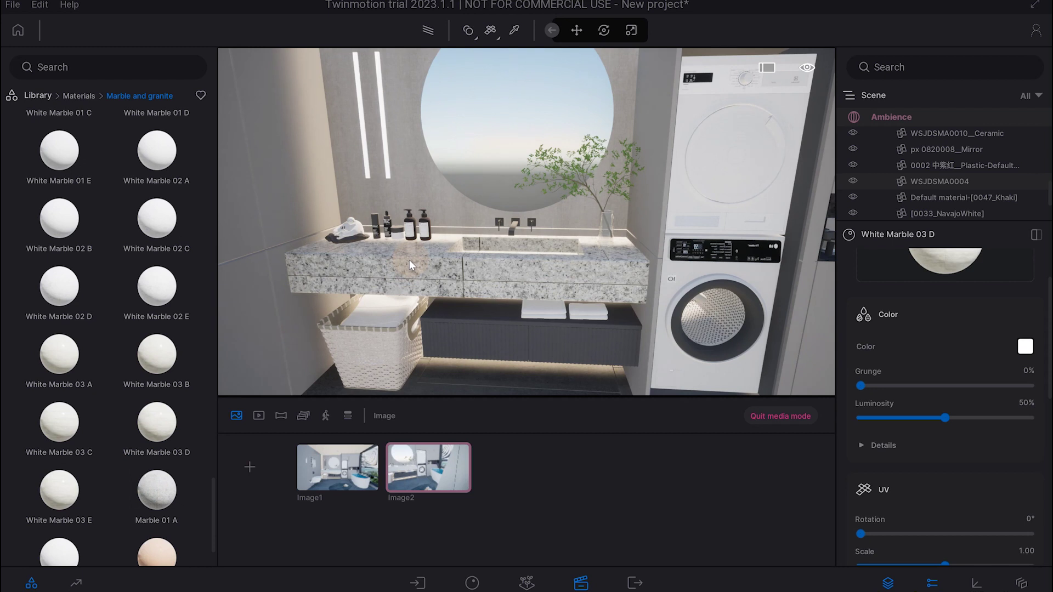
scroll(123, 420, down, 2)
drag(59, 457, 437, 252)
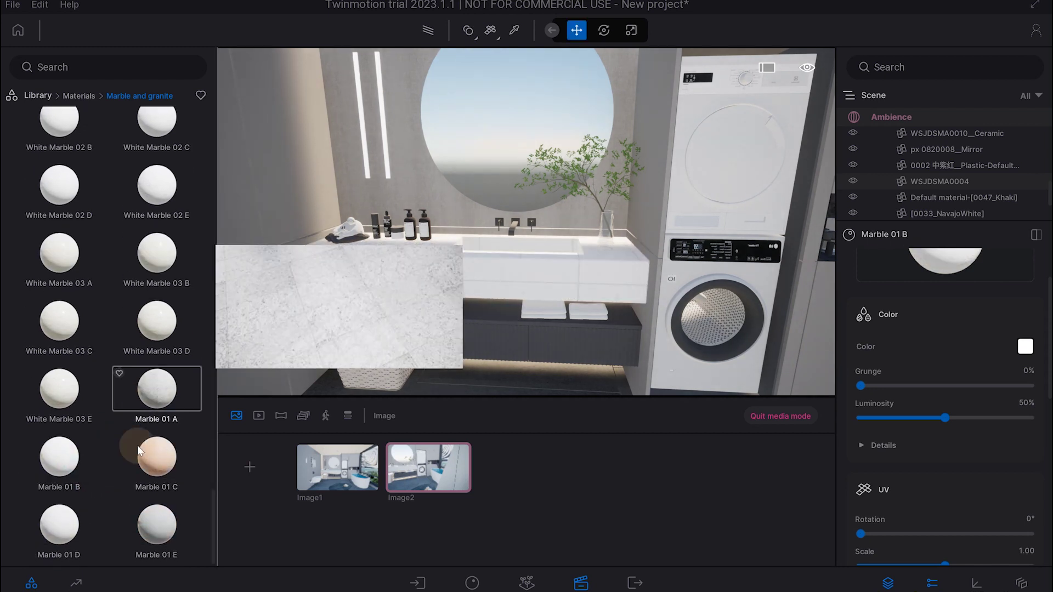
drag(157, 512, 400, 258)
- Try further marble swatches on the countertop, finishing with White Marble 01 A
scroll(158, 258, up, 2)
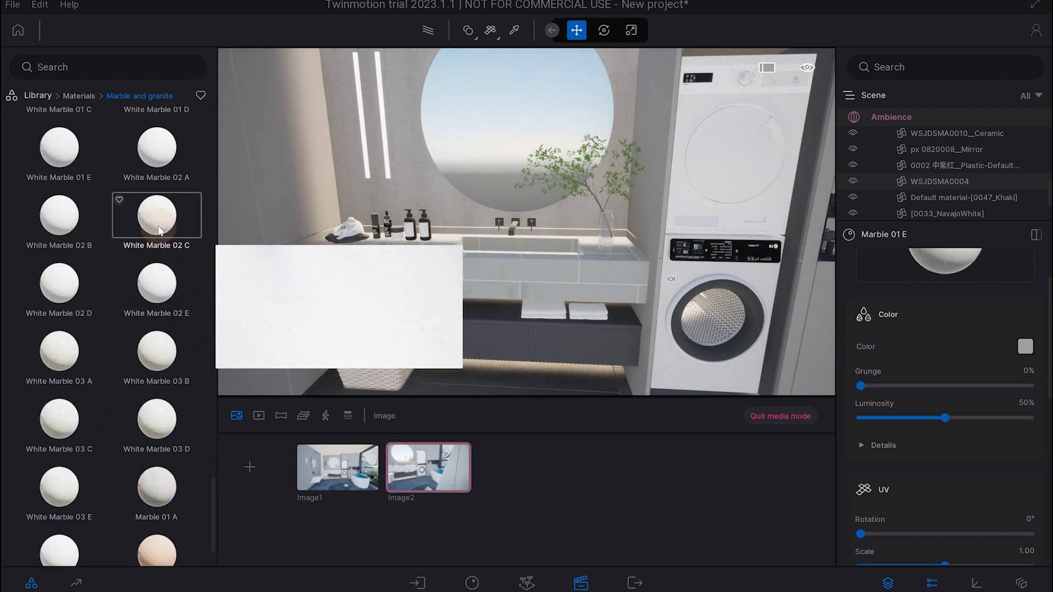
drag(156, 214, 380, 264)
scroll(161, 219, up, 2)
drag(161, 220, 370, 276)
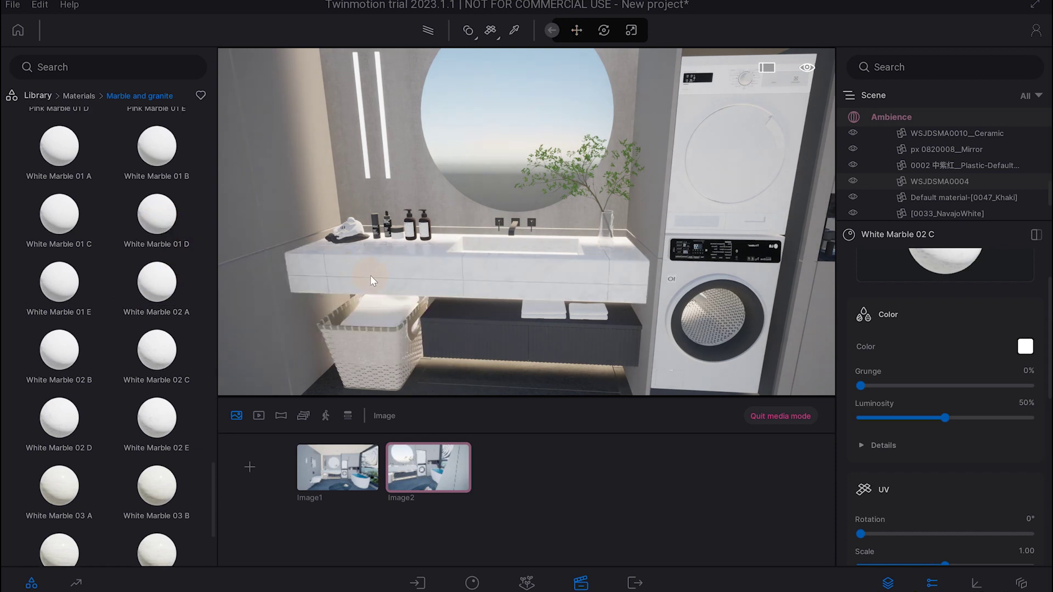
scroll(120, 229, up, 2)
drag(240, 267, 307, 258)
scroll(139, 231, up, 2)
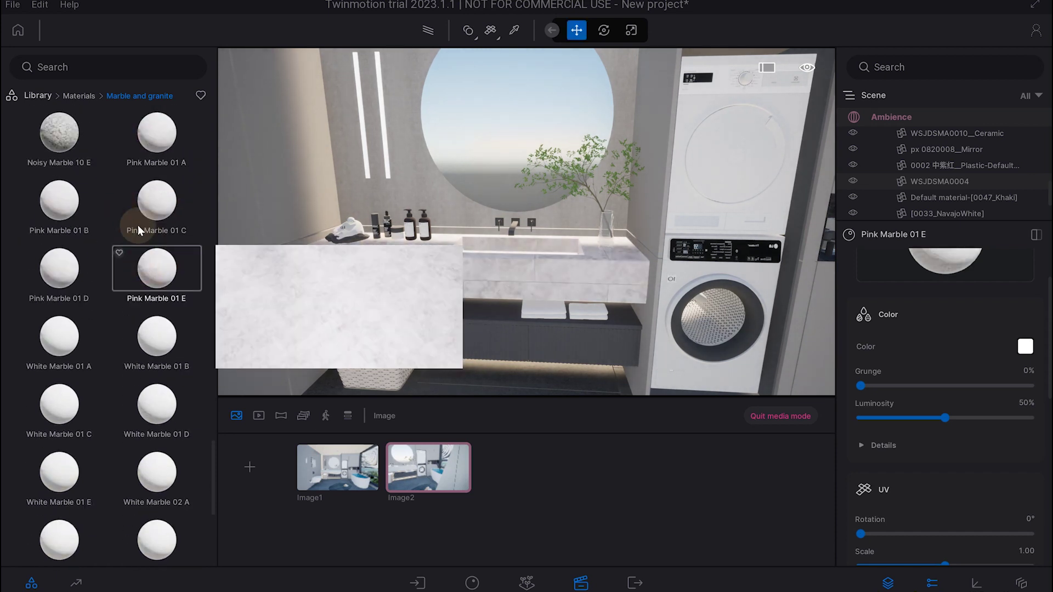
drag(153, 134, 442, 259)
scroll(55, 230, up, 1)
scroll(55, 274, up, 2)
mouse_move(51, 443)
mouse_down()
mouse_move(443, 317)
mouse_move(249, 261)
mouse_up()
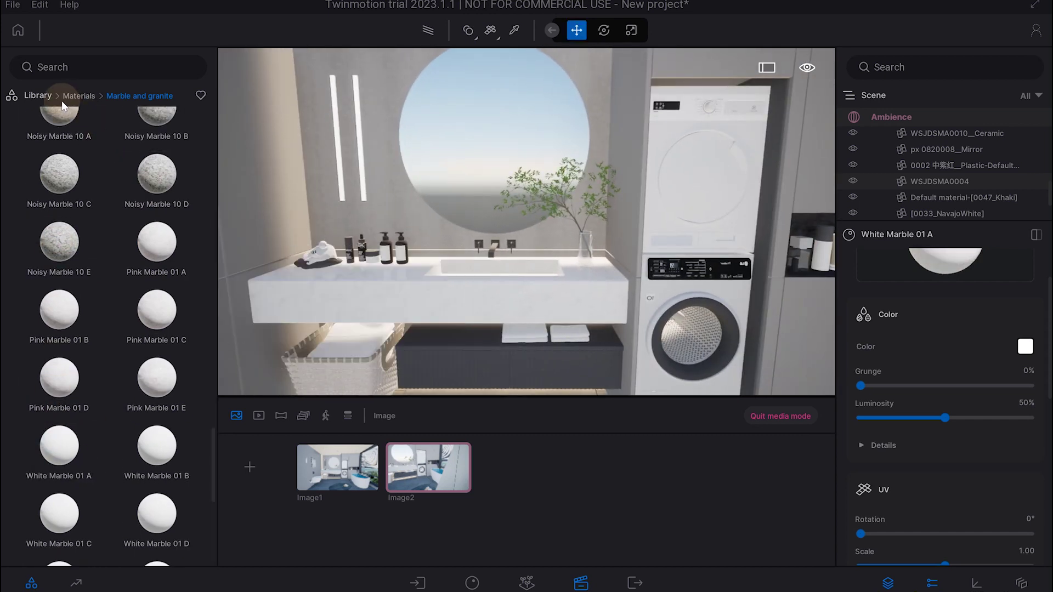
- Apply a metal finish from Materials > Metal to the vanity faucet
click(72, 98)
click(156, 143)
drag(157, 132, 495, 254)
- Return to the Image1 viewpoint and preview it path-traced, then back in real time
key(Right)
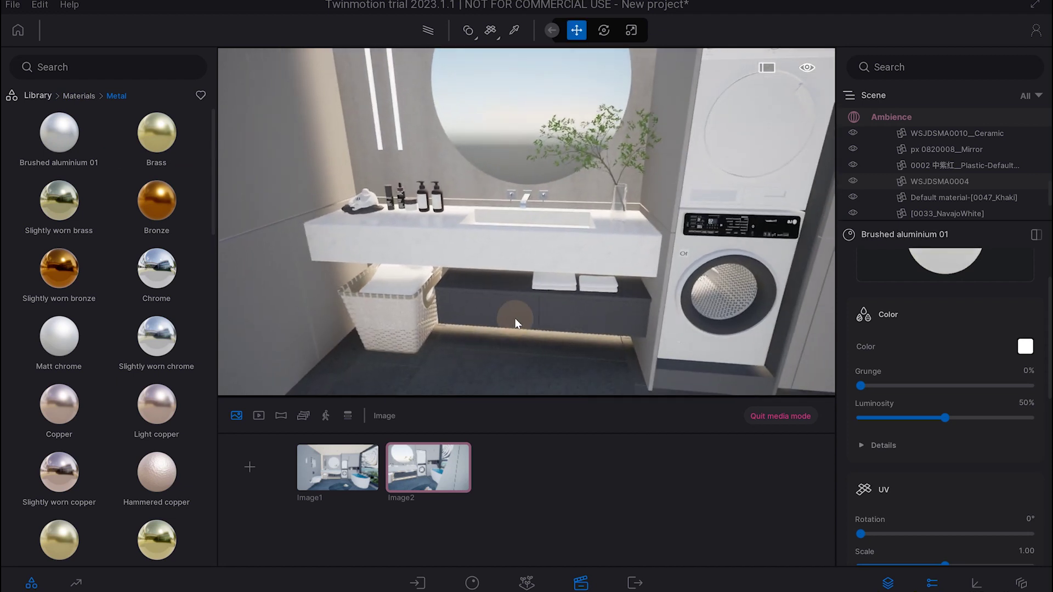
key(Left)
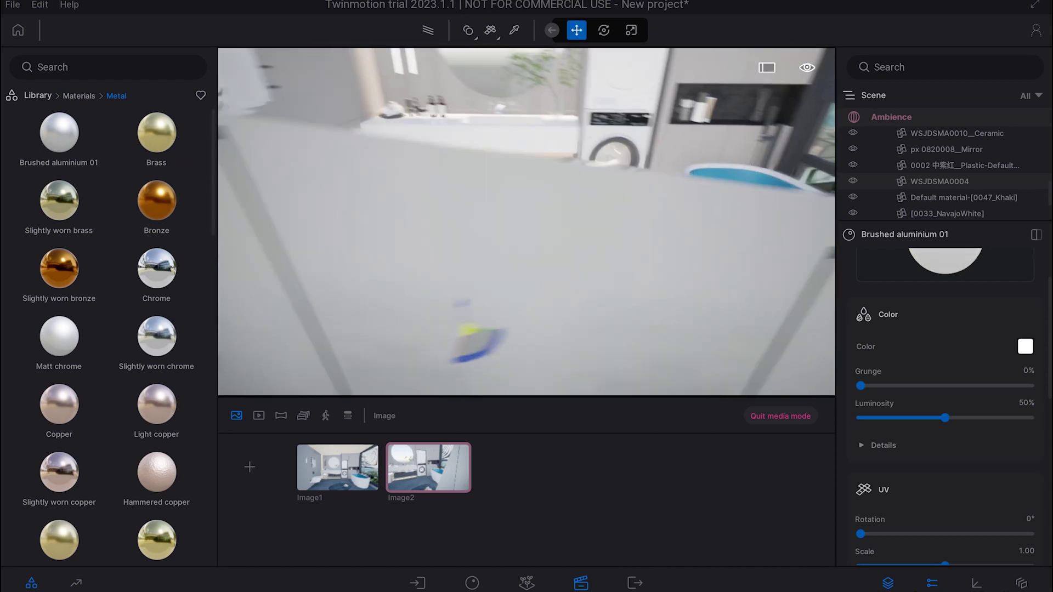
key(Right)
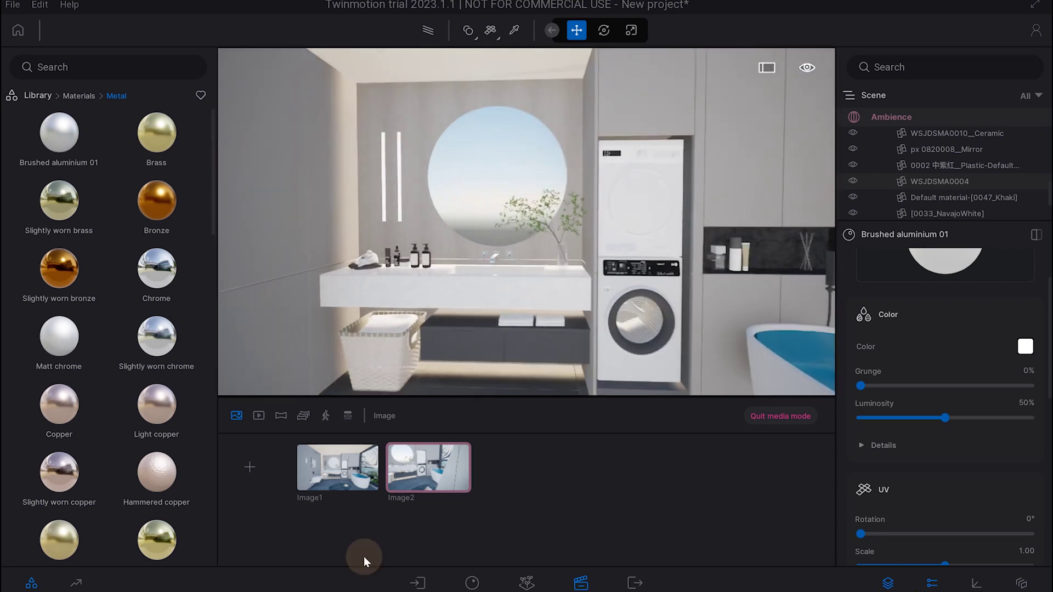
click(342, 472)
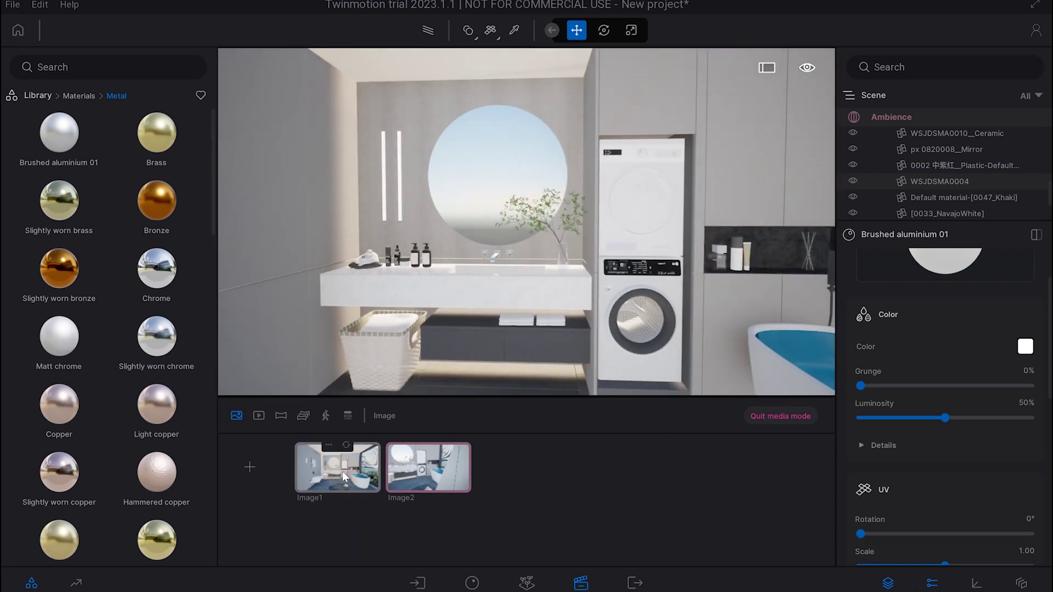
click(427, 30)
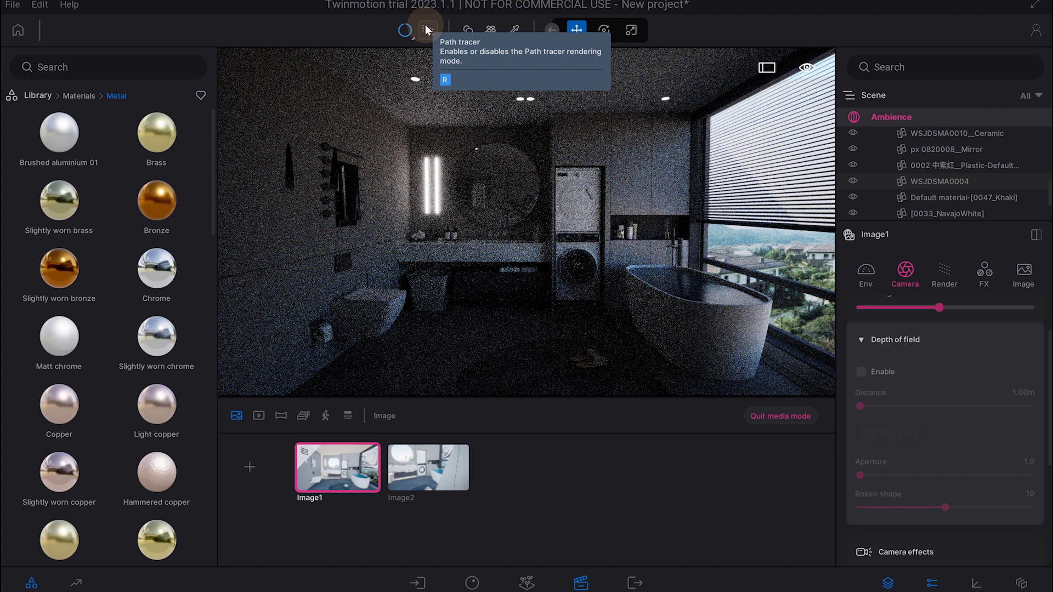
click(427, 30)
- Switch to the Image2 viewpoint and move closer to the mirror wall
drag(502, 225, 538, 157)
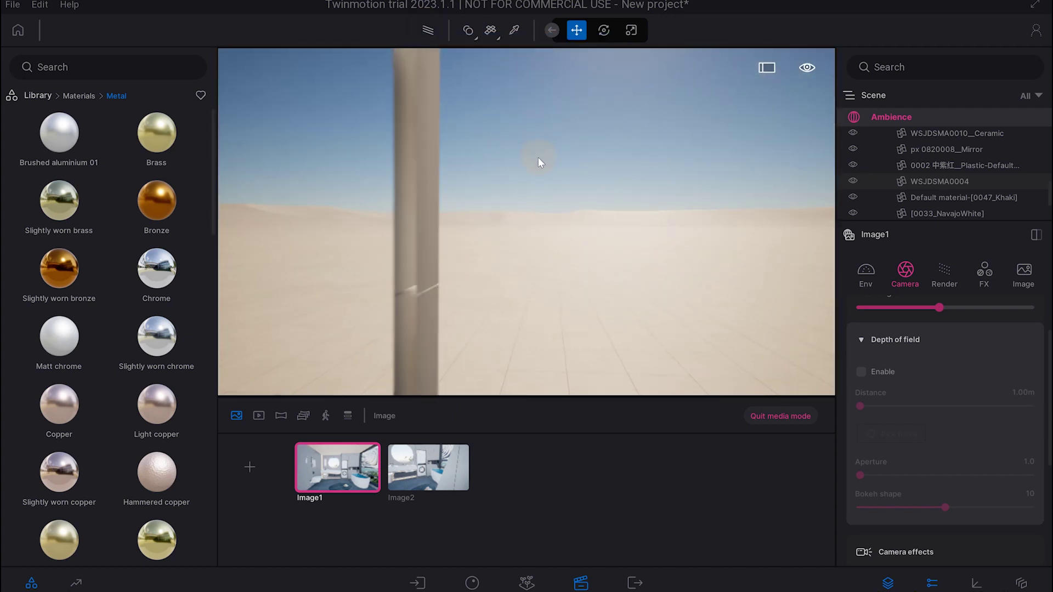
click(337, 467)
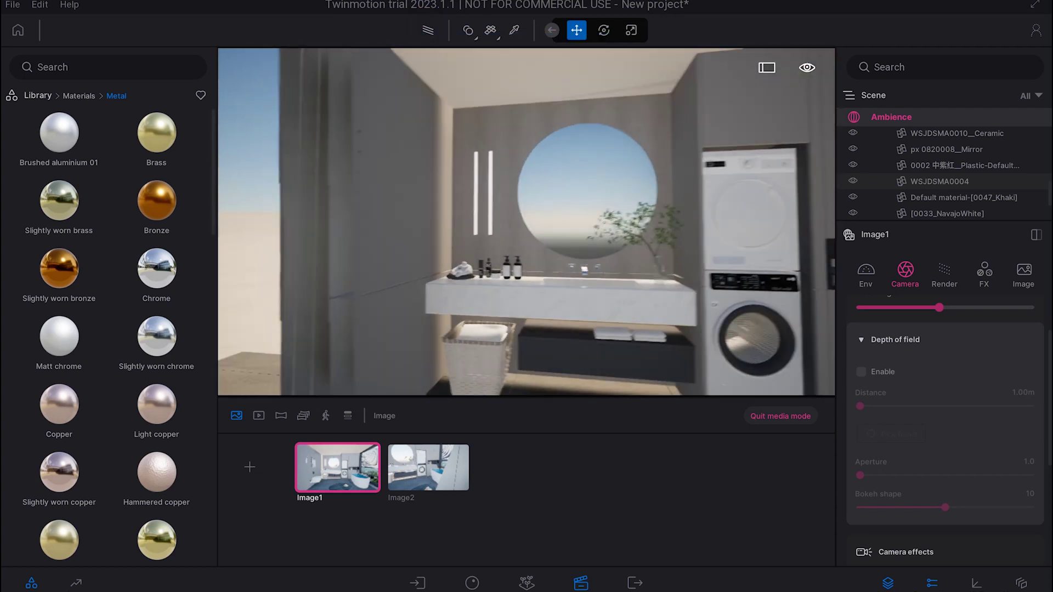
click(428, 468)
drag(491, 232, 510, 54)
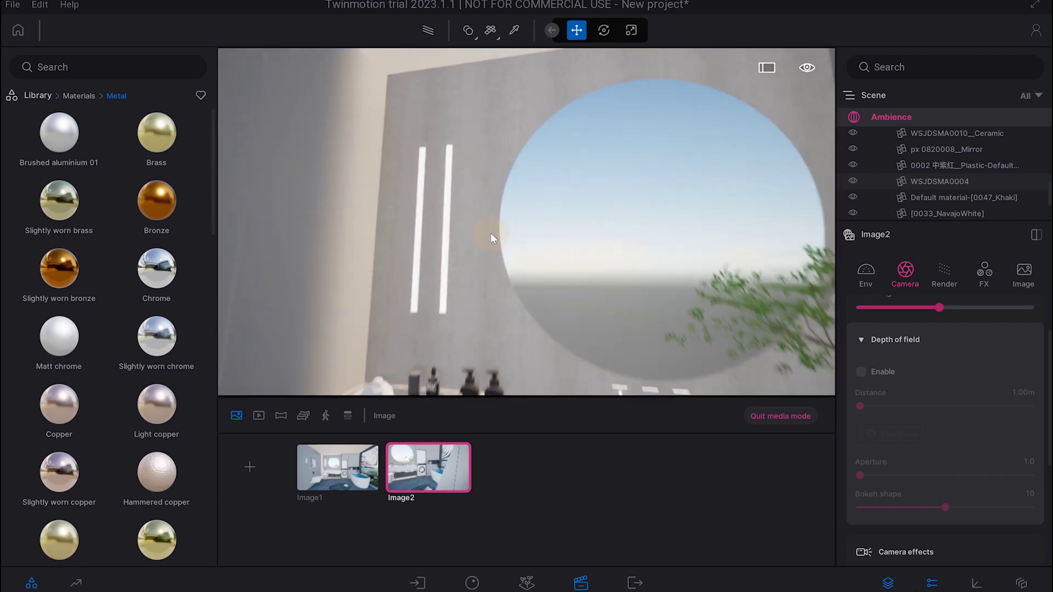
- Sample the neon strip's material and raise its glow to 3.2 nit
click(447, 270)
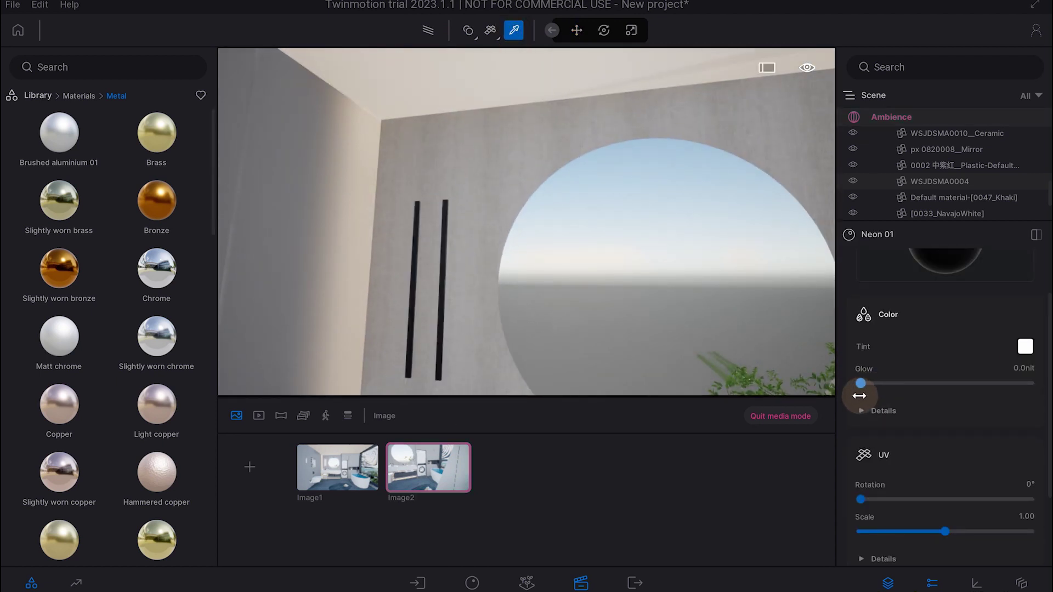
right_drag(493, 329, 485, 205)
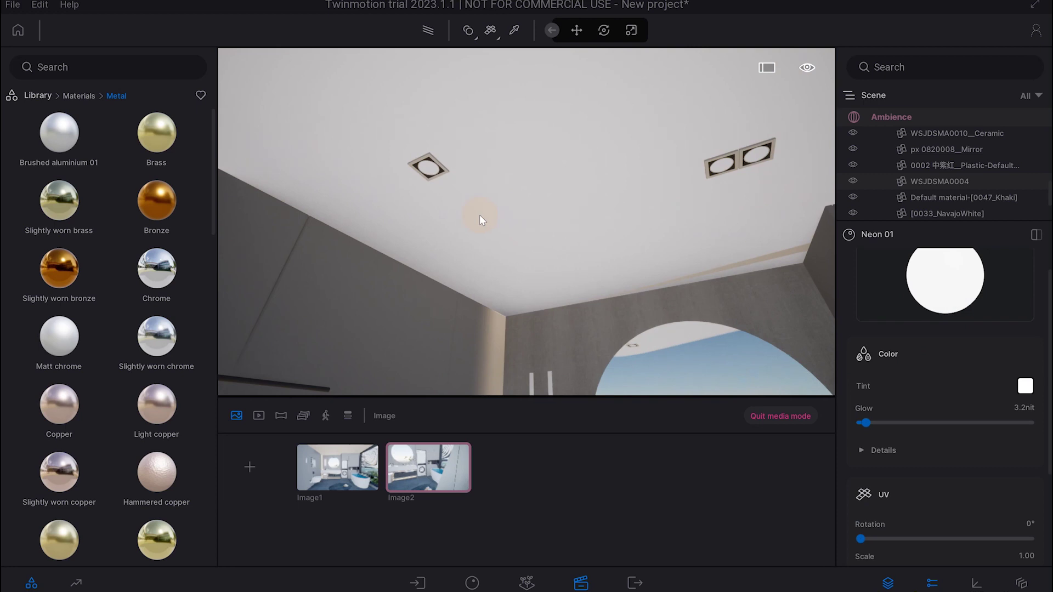
click(583, 242)
- Return to Image1 and browse the LowSun Clear HDRI skies
click(354, 475)
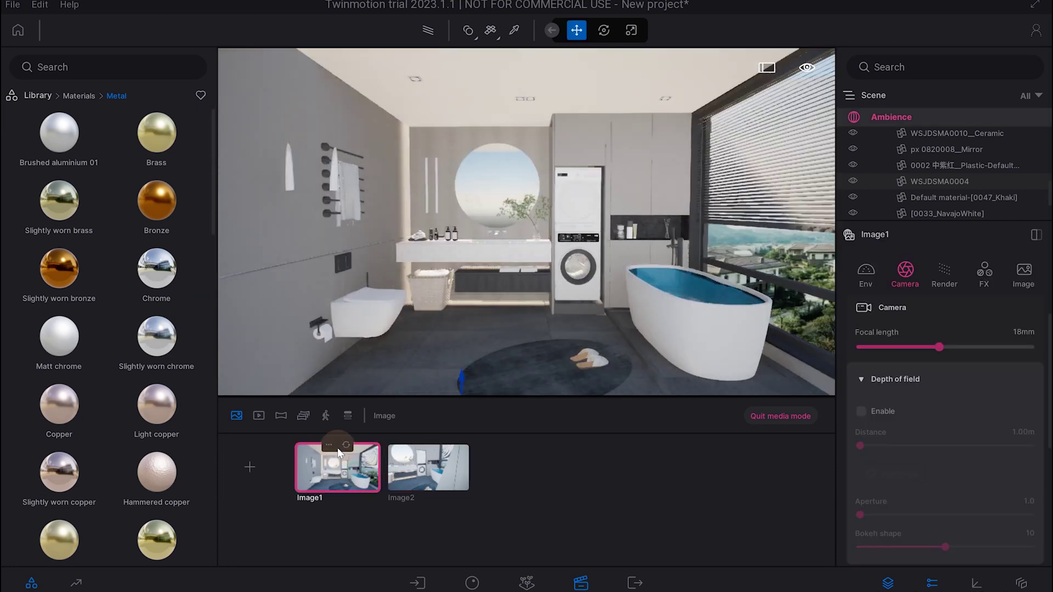
click(38, 96)
click(50, 283)
click(67, 148)
click(70, 145)
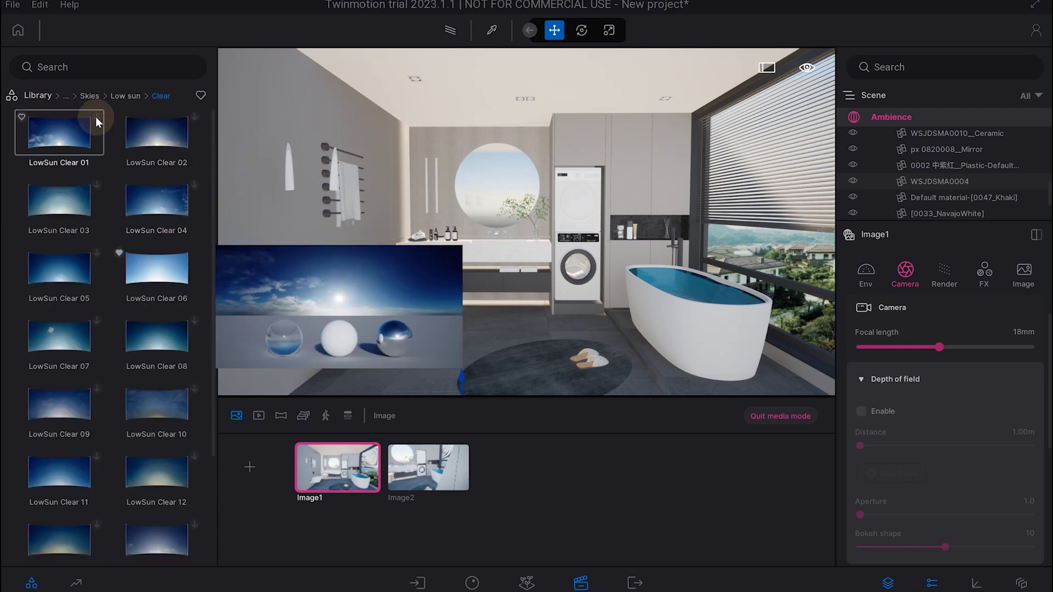
- Apply the MoAf Clear 07 sky and enable path tracing
click(90, 96)
click(202, 96)
mouse_move(58, 134)
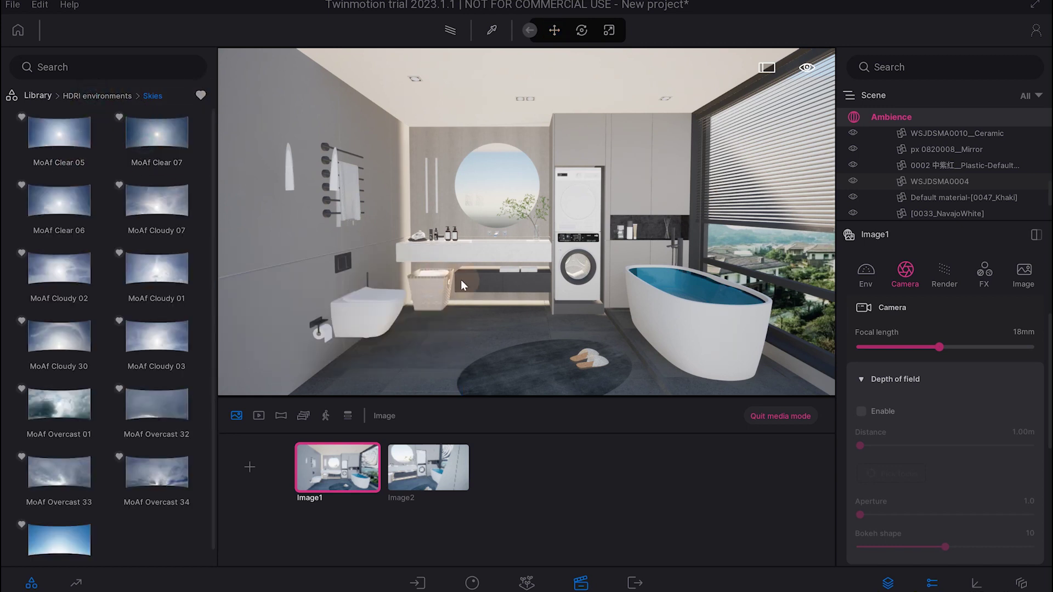
click(505, 306)
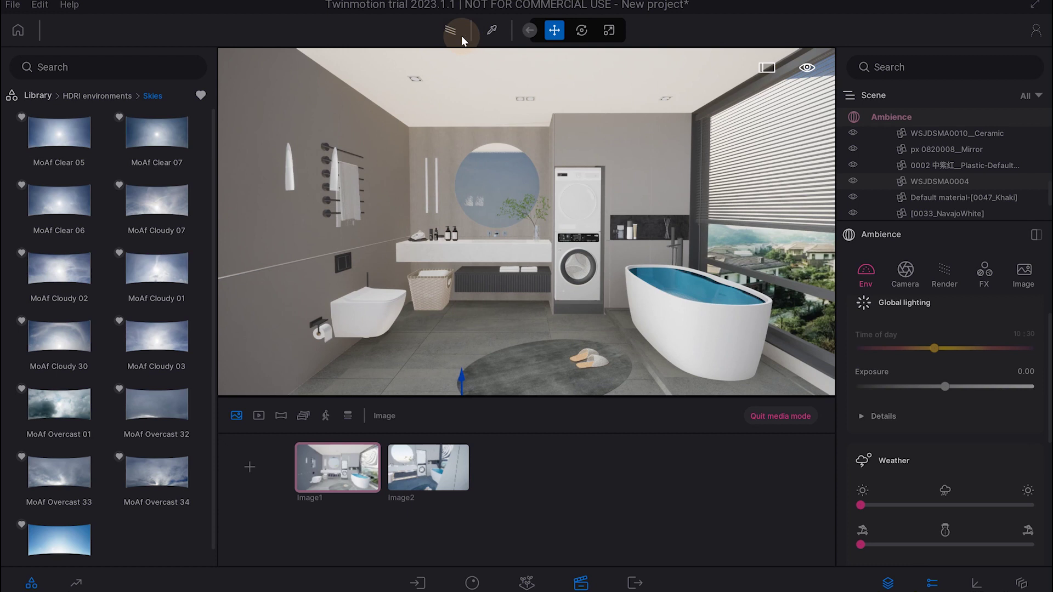
click(451, 31)
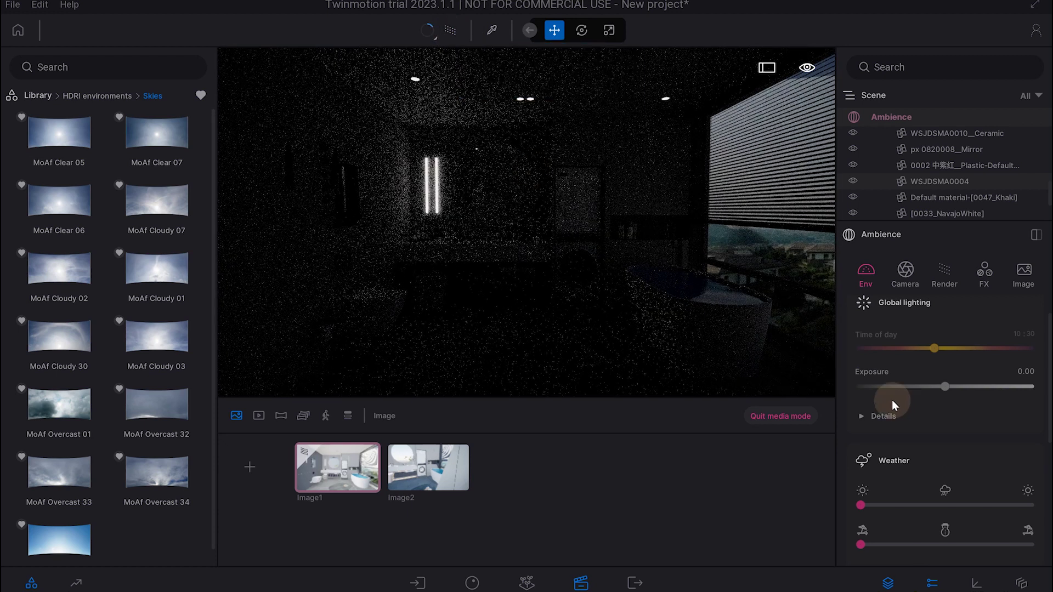
- Set the HDRI sky intensity to 17.08 and rotation to 130°
scroll(910, 414, down, 1)
scroll(910, 414, down, 2)
scroll(910, 414, down, 2)
scroll(910, 414, down, 1)
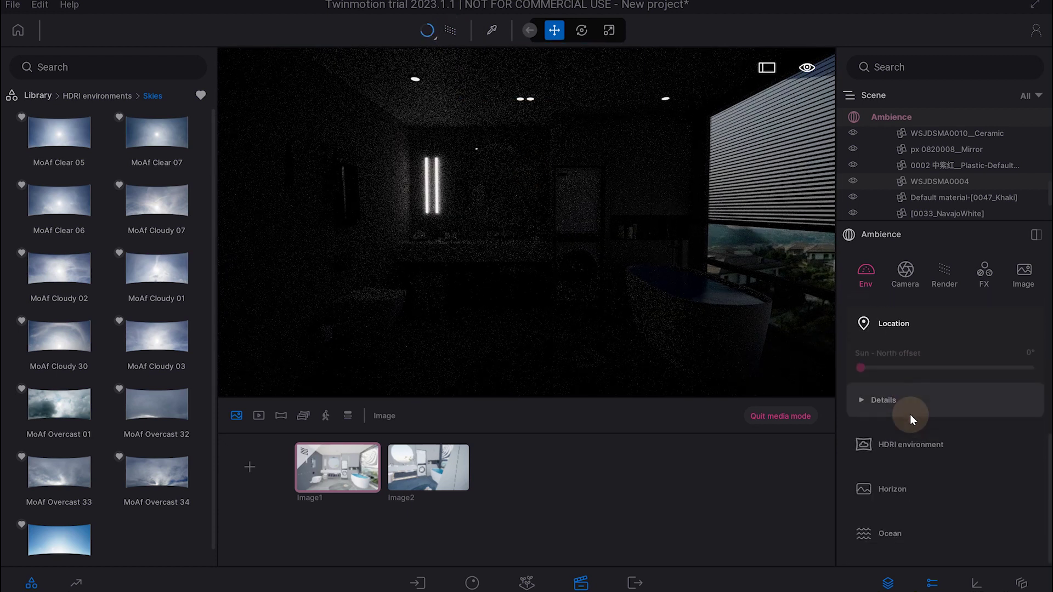
click(901, 444)
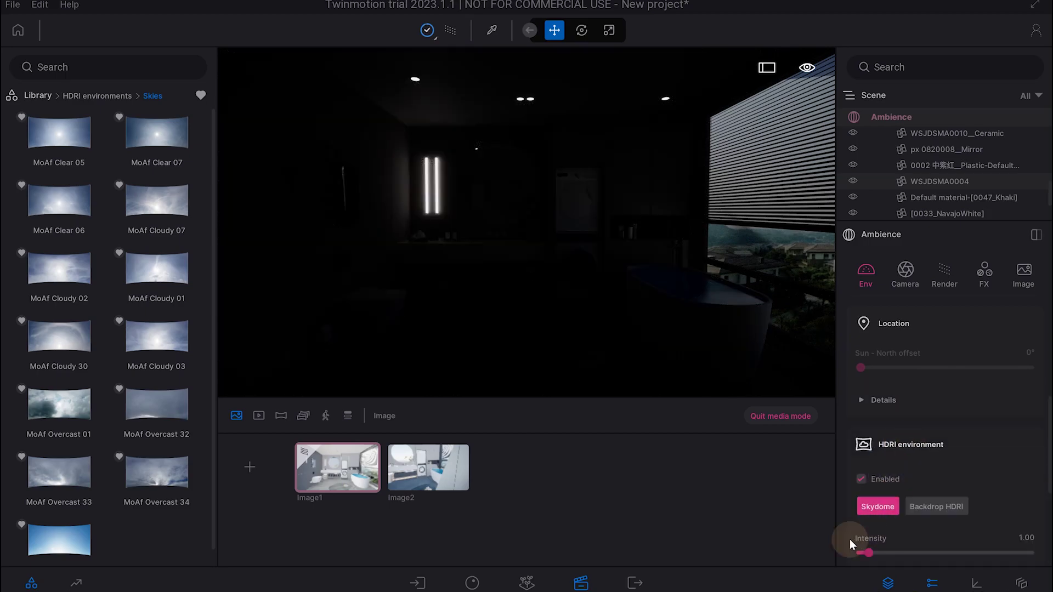
drag(872, 556, 1006, 555)
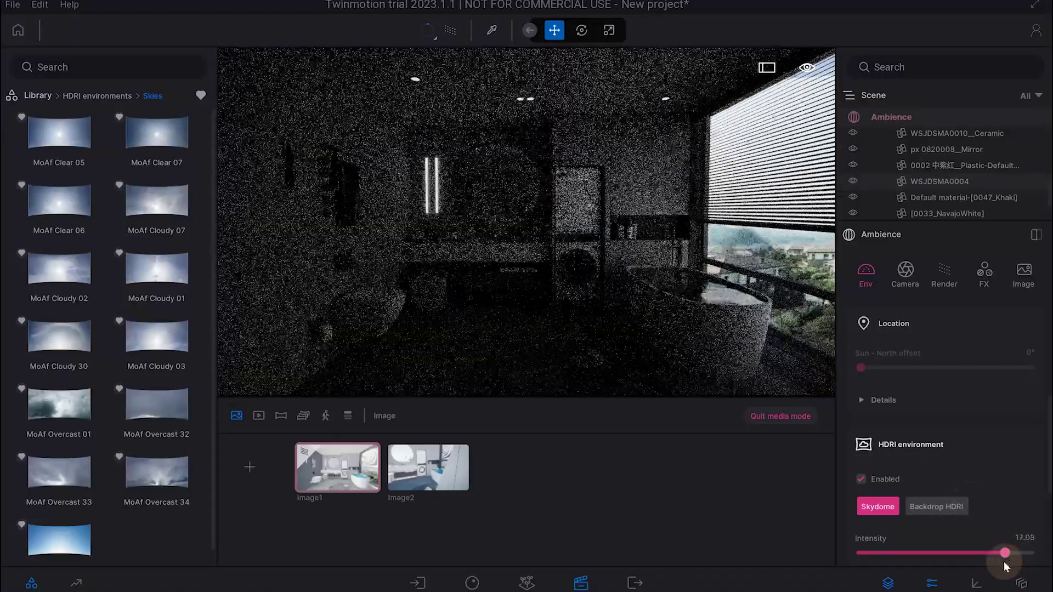
scroll(959, 453, down, 3)
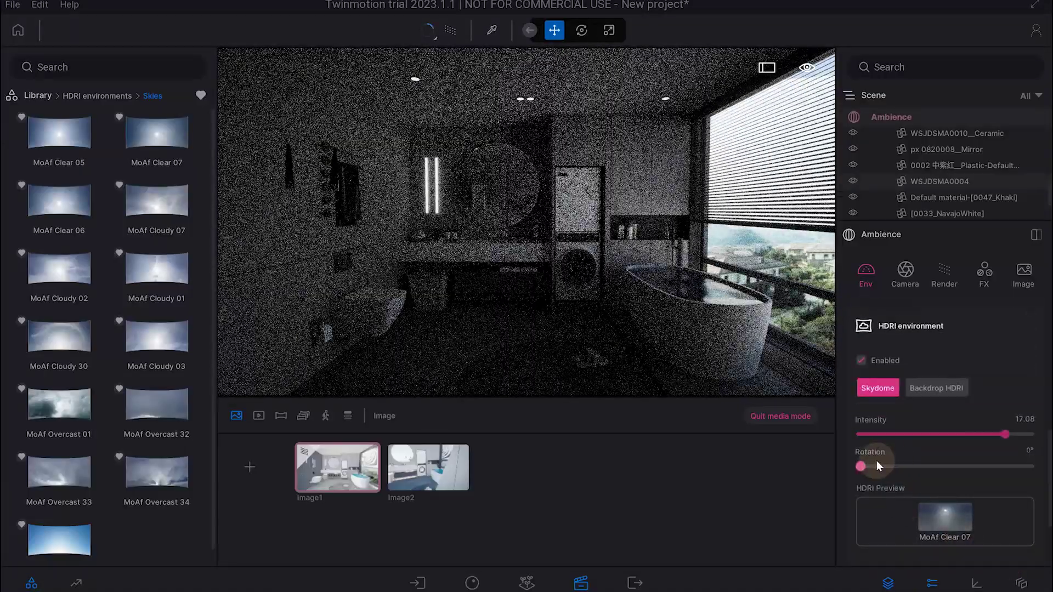
mouse_move(863, 467)
mouse_down()
mouse_move(964, 477)
mouse_move(920, 486)
mouse_up()
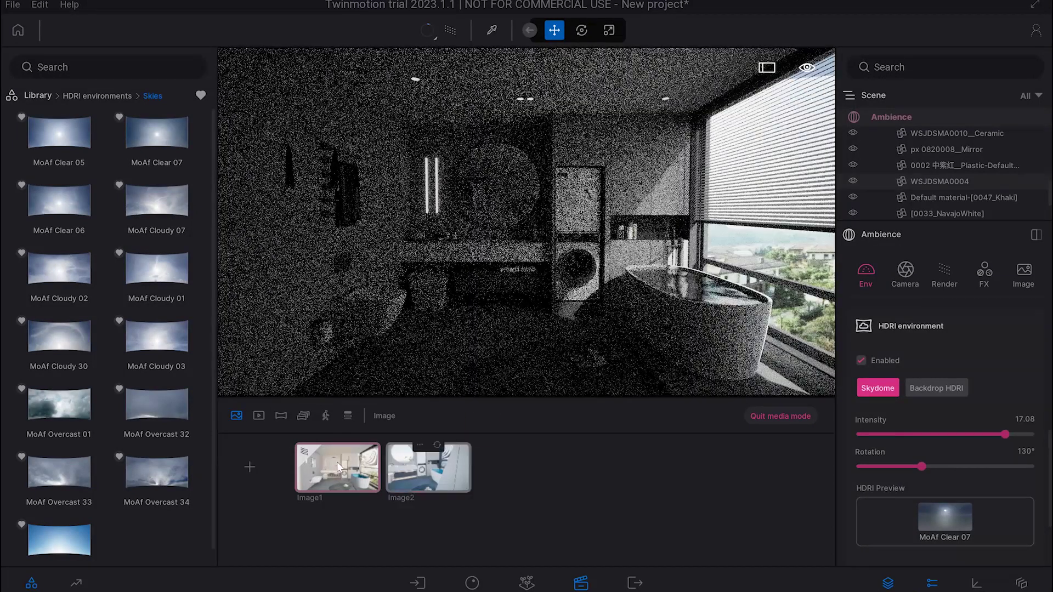
- Bring up the Image1 camera settings and return to the library's top level
click(337, 462)
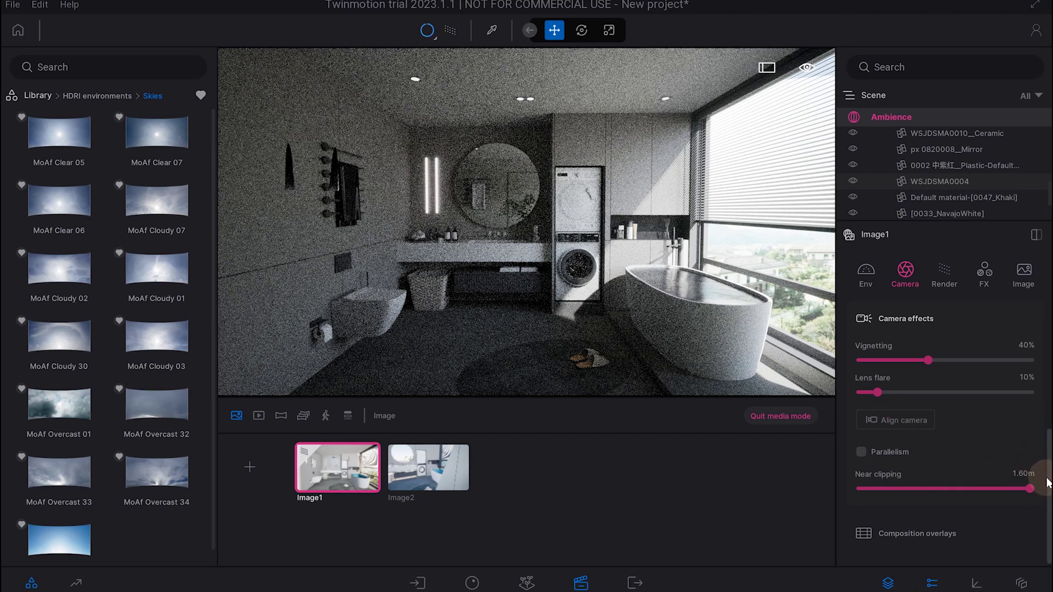
drag(1047, 483, 1048, 362)
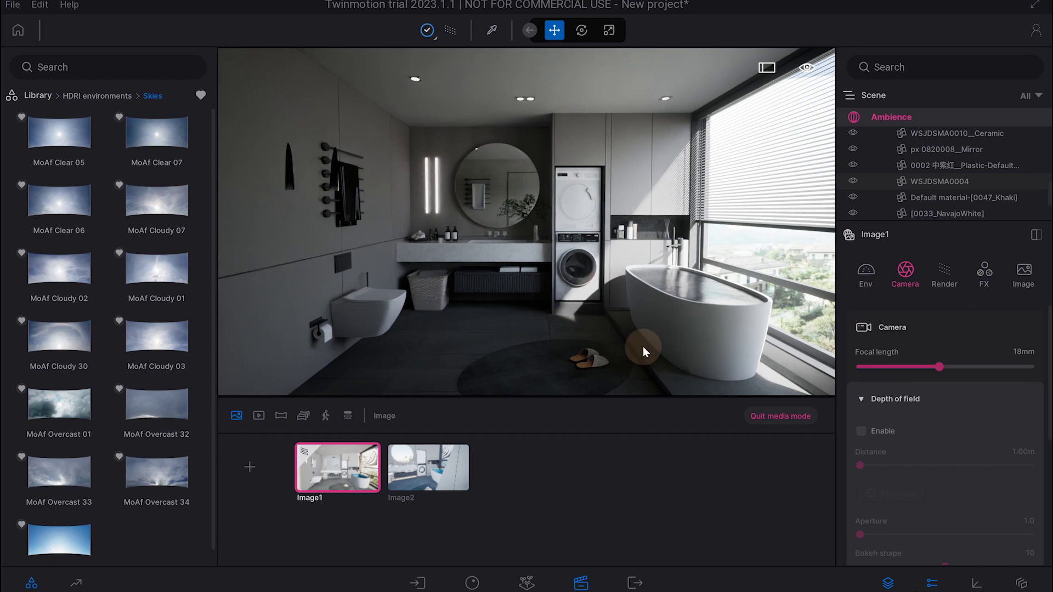
click(49, 97)
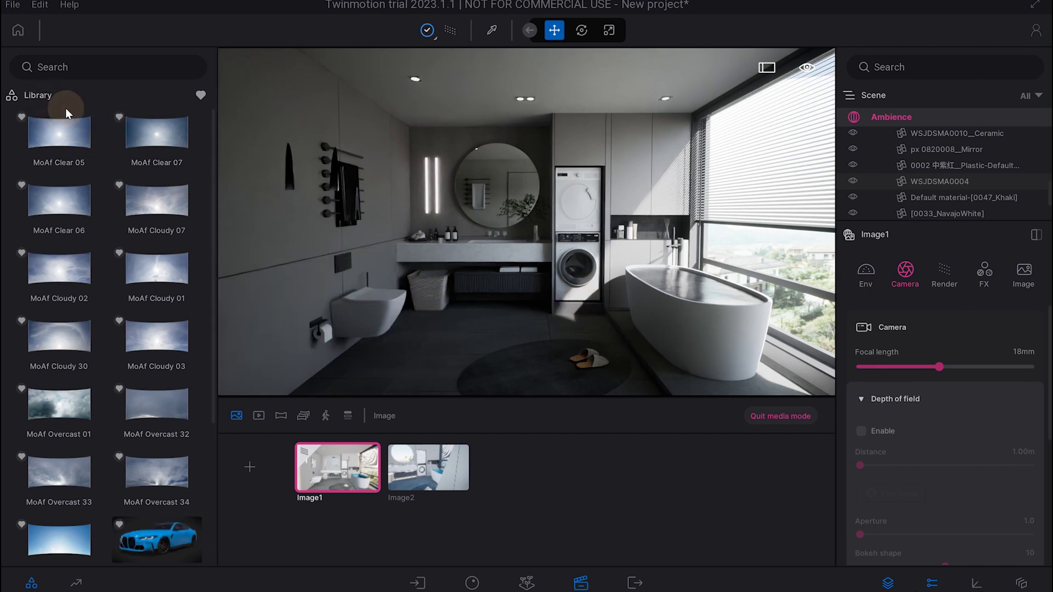
- Apply the Ash 05 G wood material from Materials > Wood to the scene
click(205, 97)
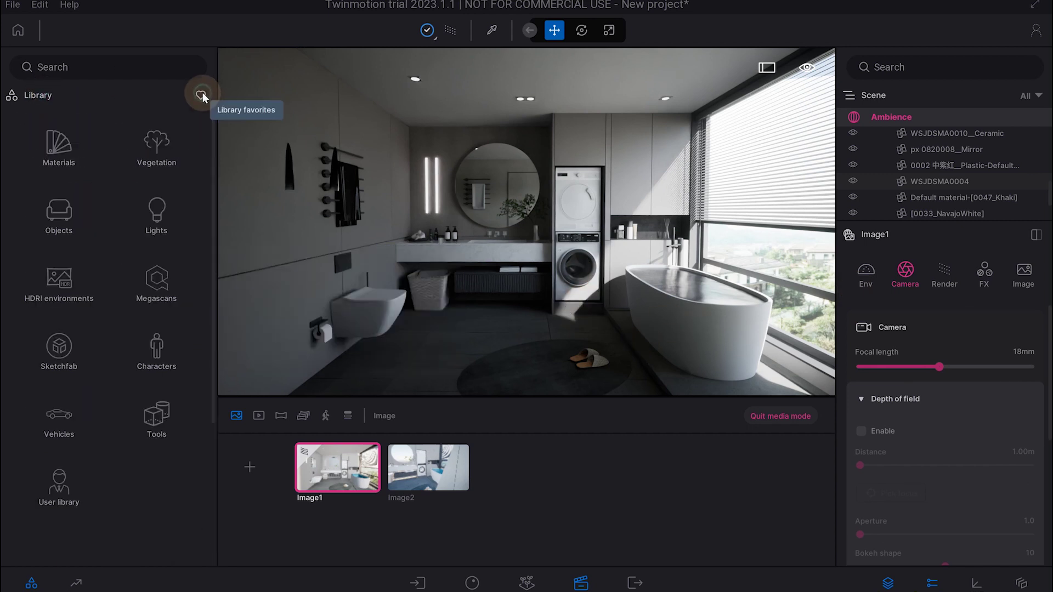
click(78, 152)
click(154, 215)
scroll(165, 241, down, 5)
scroll(159, 252, down, 5)
scroll(156, 259, down, 5)
scroll(156, 259, down, 4)
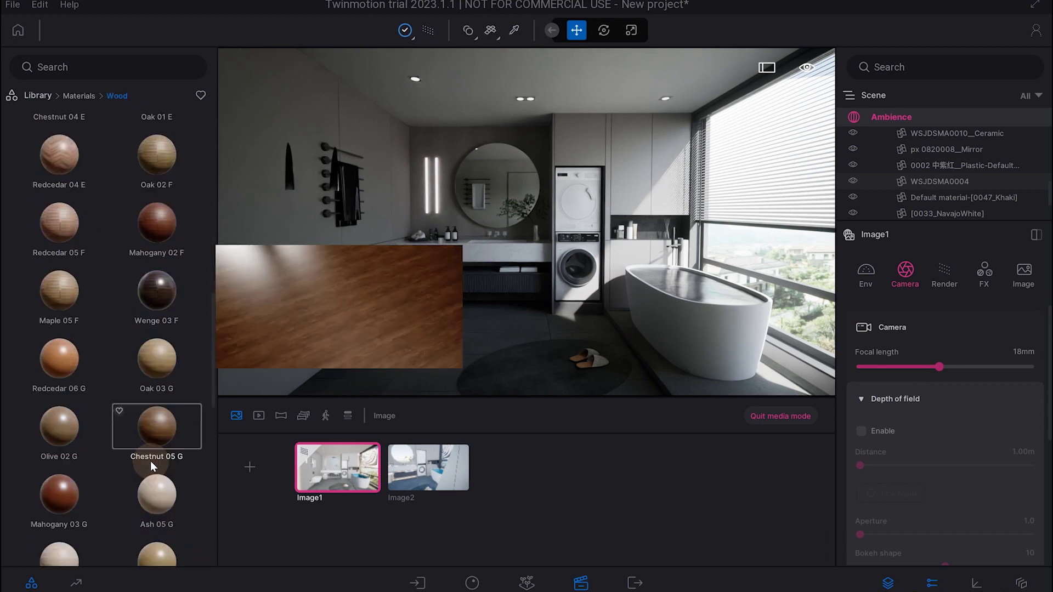
drag(149, 426, 384, 357)
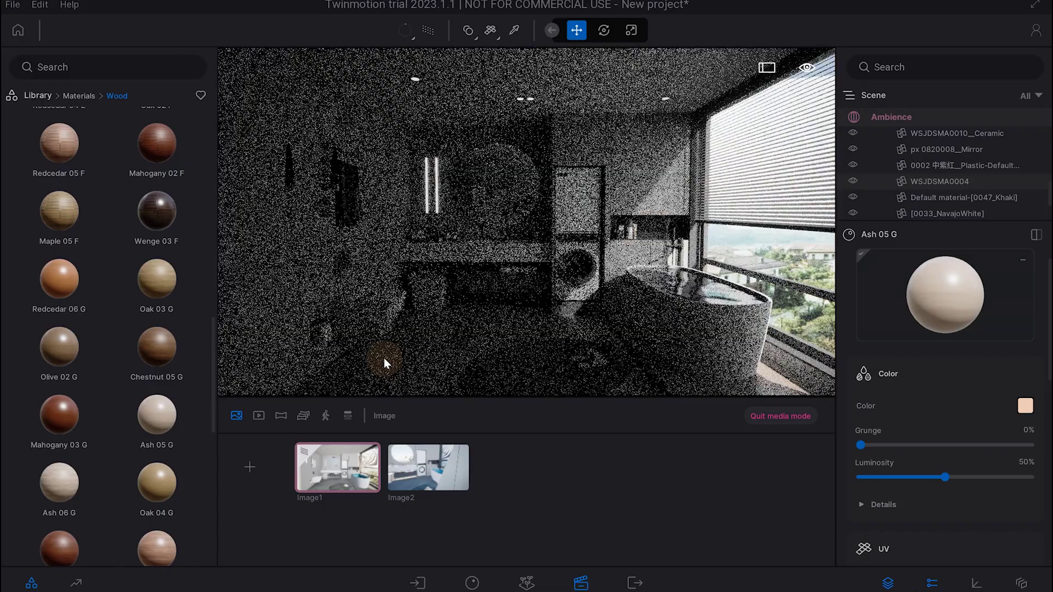
- Raise Ash 05 G luminosity to 74% and tint it pale cream F4E1D2
drag(945, 479, 986, 479)
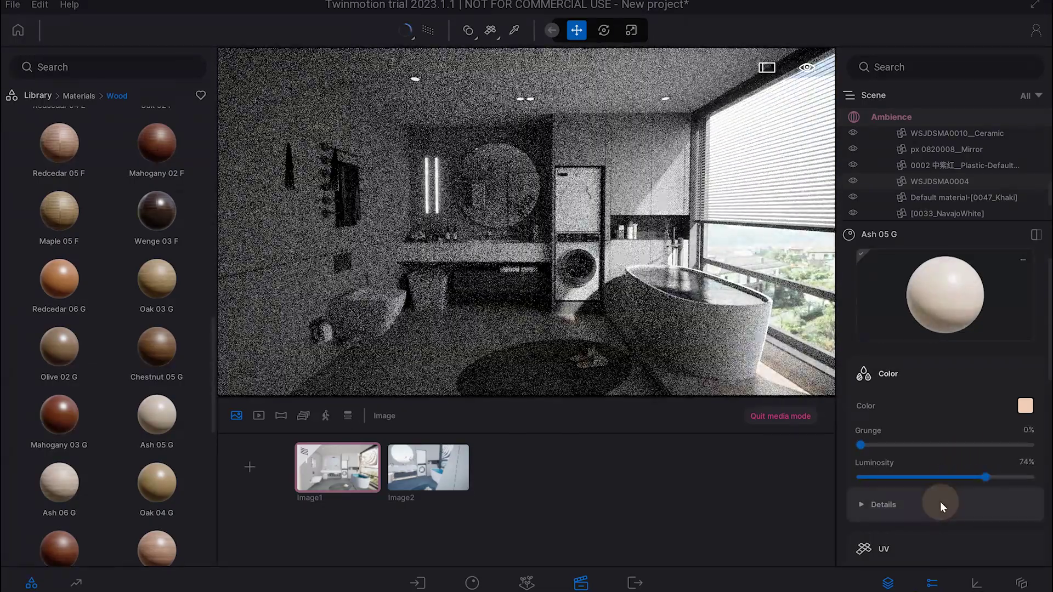
click(1025, 406)
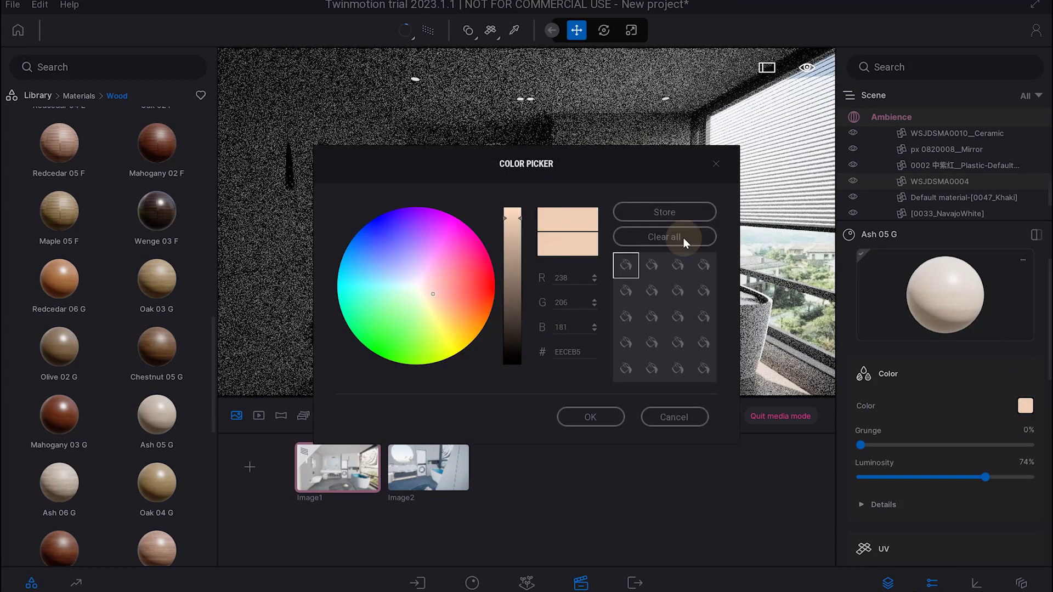
click(511, 215)
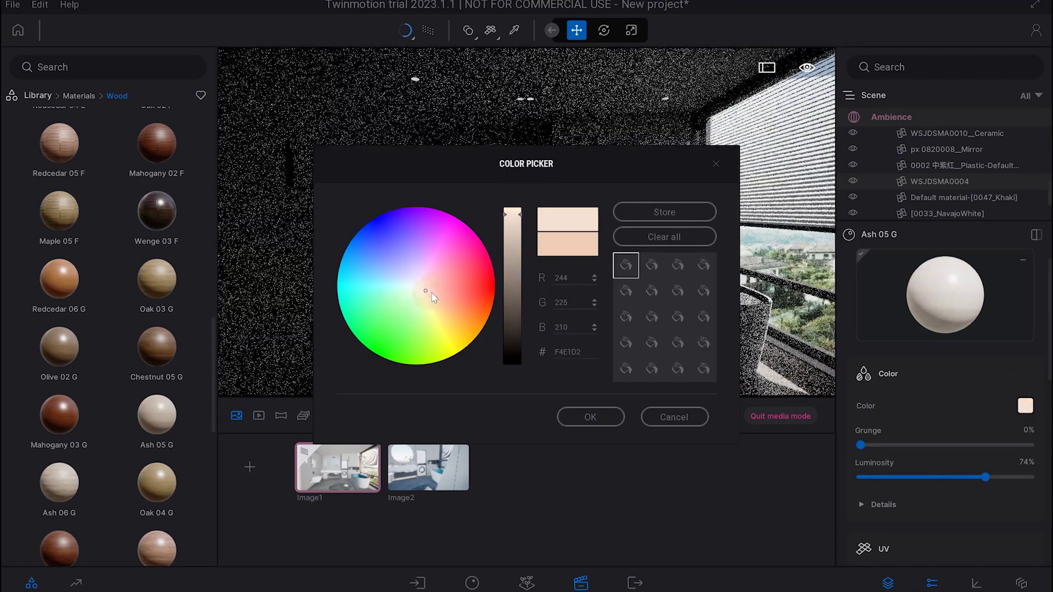
click(589, 417)
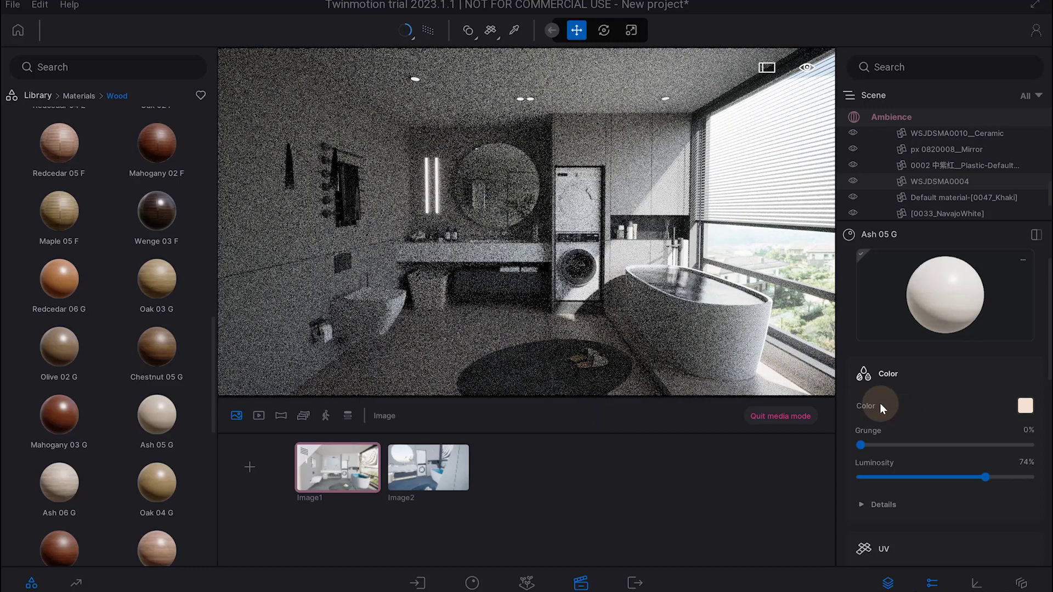
- Lower the Ash 05 G roughness to about 38%
scroll(982, 398, down, 1)
scroll(974, 439, down, 1)
scroll(973, 452, down, 2)
scroll(973, 452, down, 1)
scroll(972, 452, down, 1)
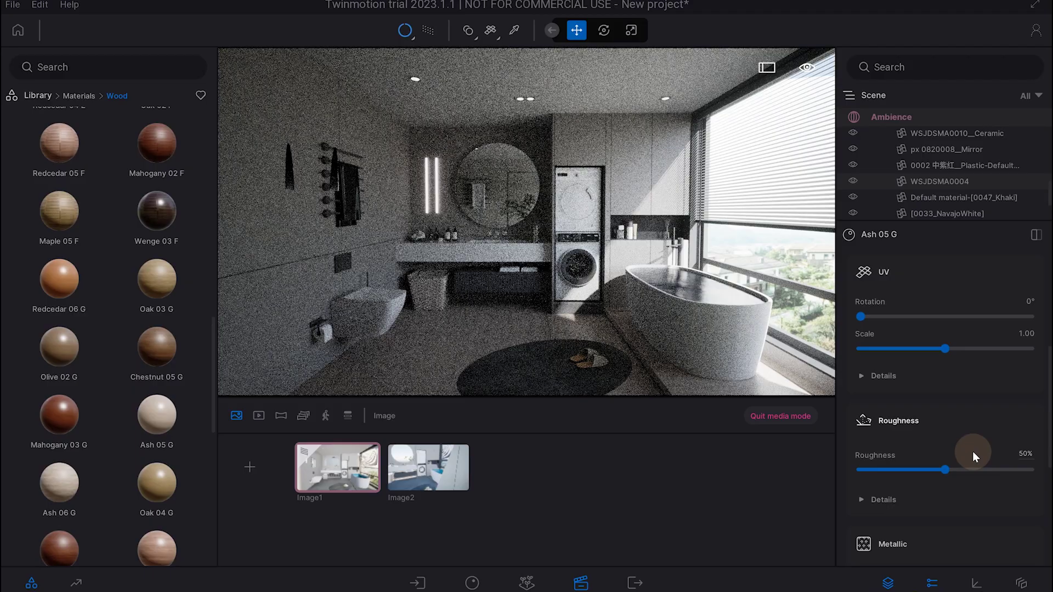
scroll(973, 453, up, 2)
drag(945, 509, 920, 510)
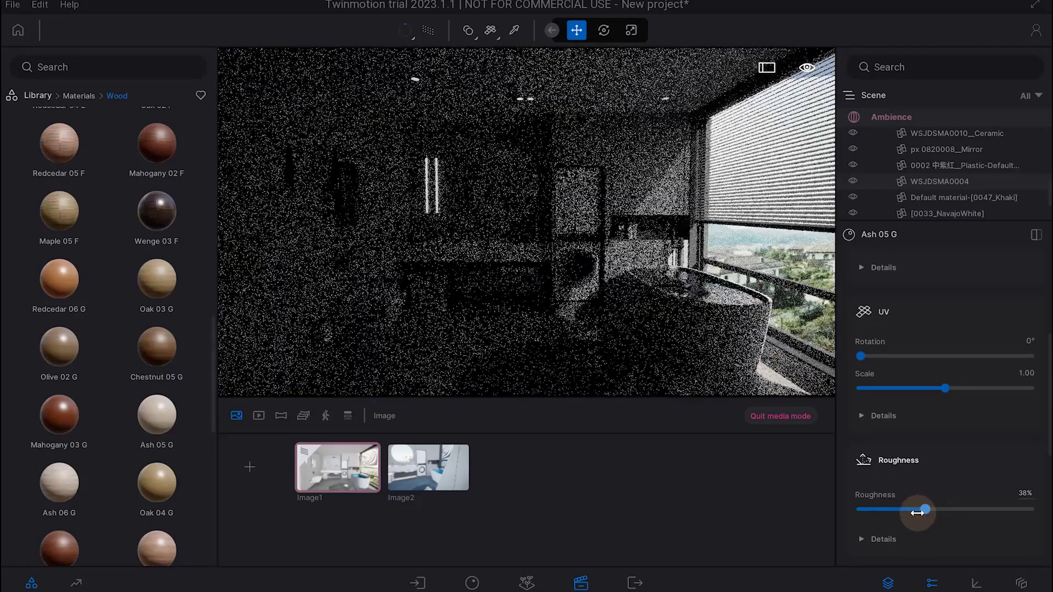
scroll(1014, 470, up, 1)
scroll(1014, 469, up, 3)
scroll(1013, 470, up, 4)
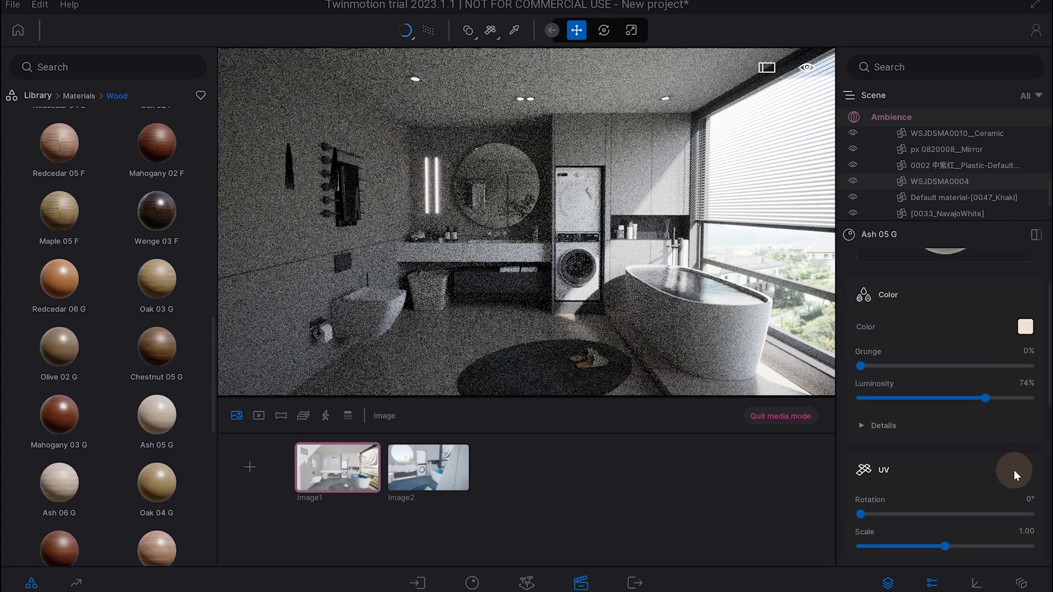
scroll(1014, 470, up, 2)
scroll(1014, 469, up, 2)
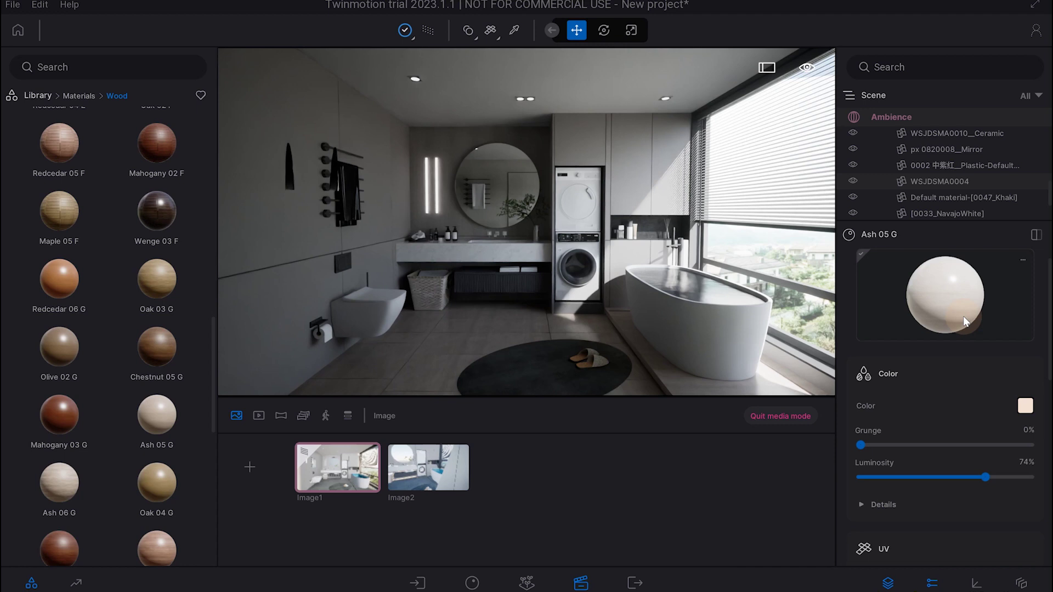
click(72, 99)
- Select the round dark rug and open Library > Objects > Home > Living room > Decorations
click(38, 95)
click(533, 392)
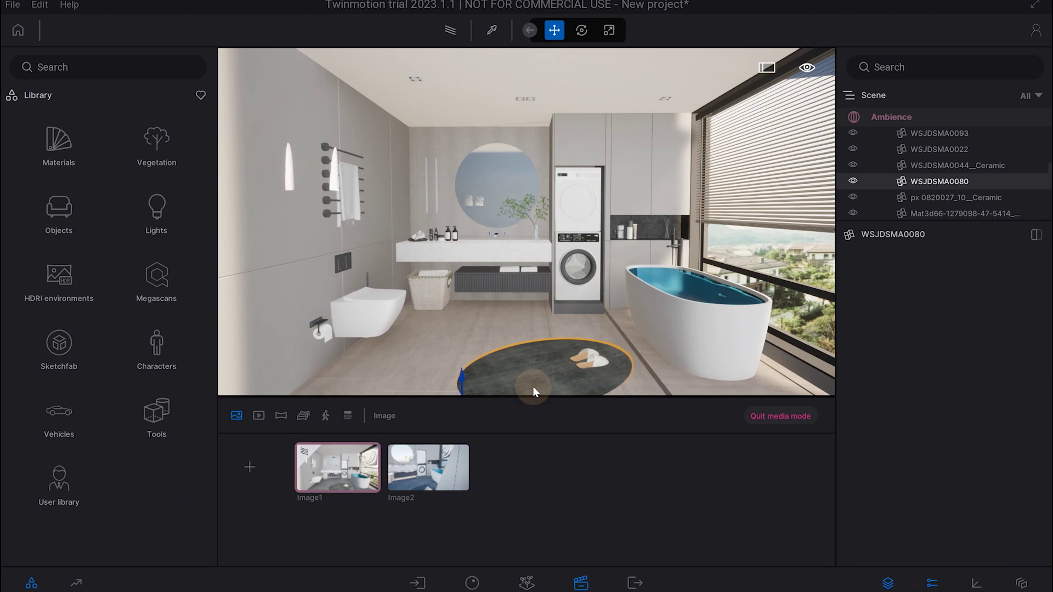
click(61, 214)
click(52, 162)
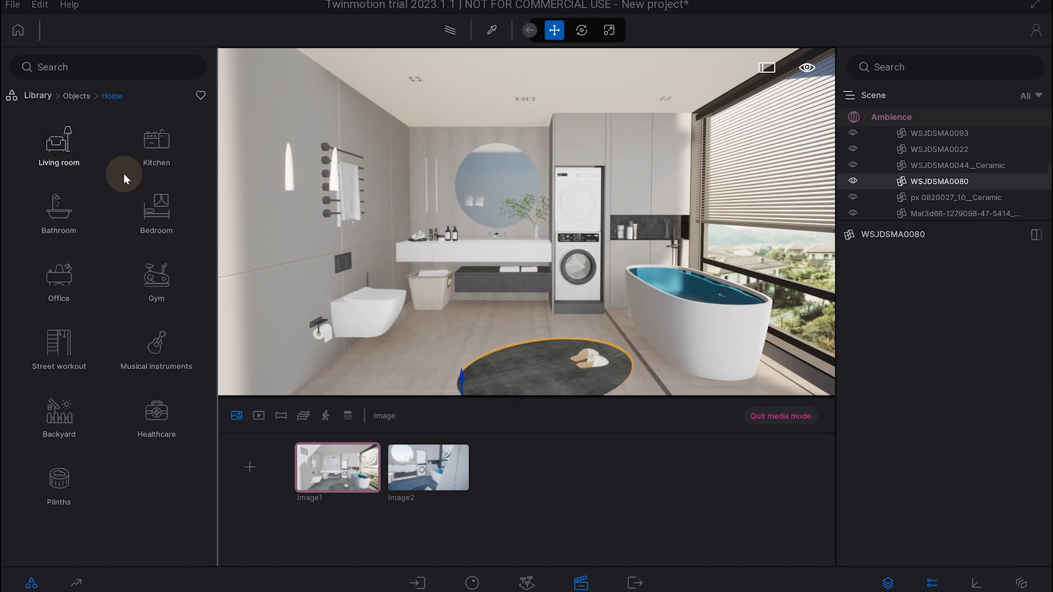
click(75, 160)
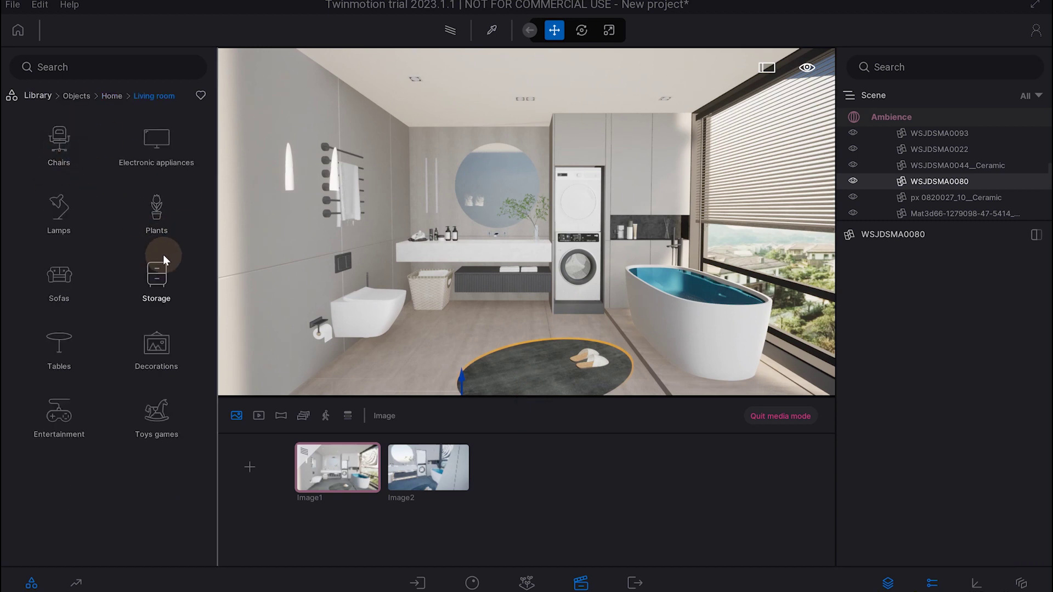
click(156, 351)
- Scroll through the decoration carpets, then return the library to its top-level categories
scroll(113, 279, down, 2)
scroll(113, 279, down, 3)
scroll(115, 396, down, 3)
scroll(115, 393, down, 2)
scroll(130, 371, down, 4)
scroll(133, 365, down, 2)
scroll(133, 366, down, 3)
scroll(133, 362, down, 3)
scroll(134, 359, down, 3)
scroll(133, 358, down, 3)
scroll(134, 359, down, 1)
scroll(133, 358, down, 1)
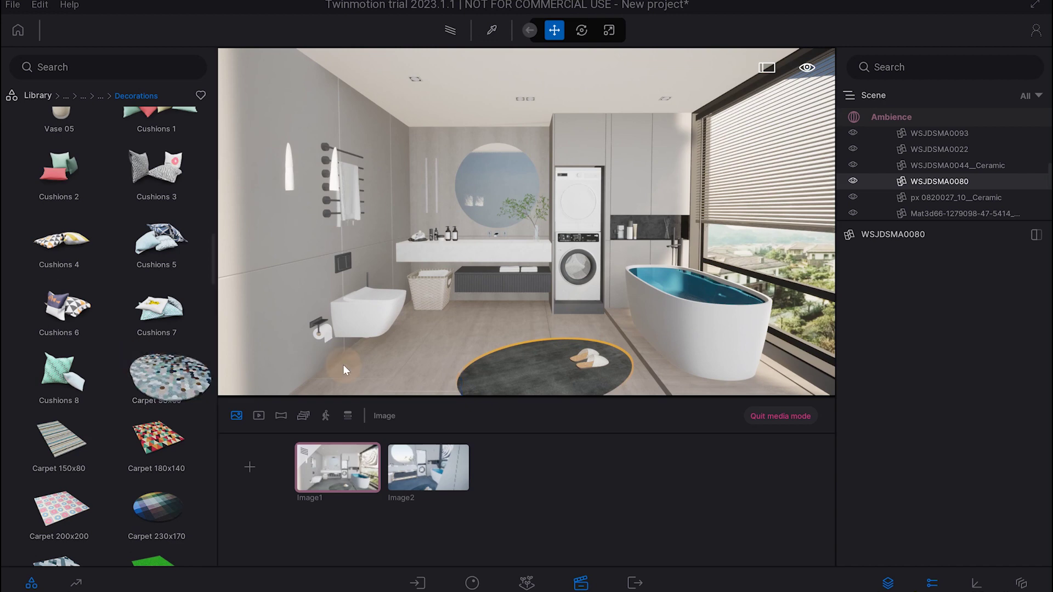
scroll(126, 445, down, 3)
scroll(140, 440, down, 3)
scroll(140, 440, down, 7)
scroll(140, 440, down, 3)
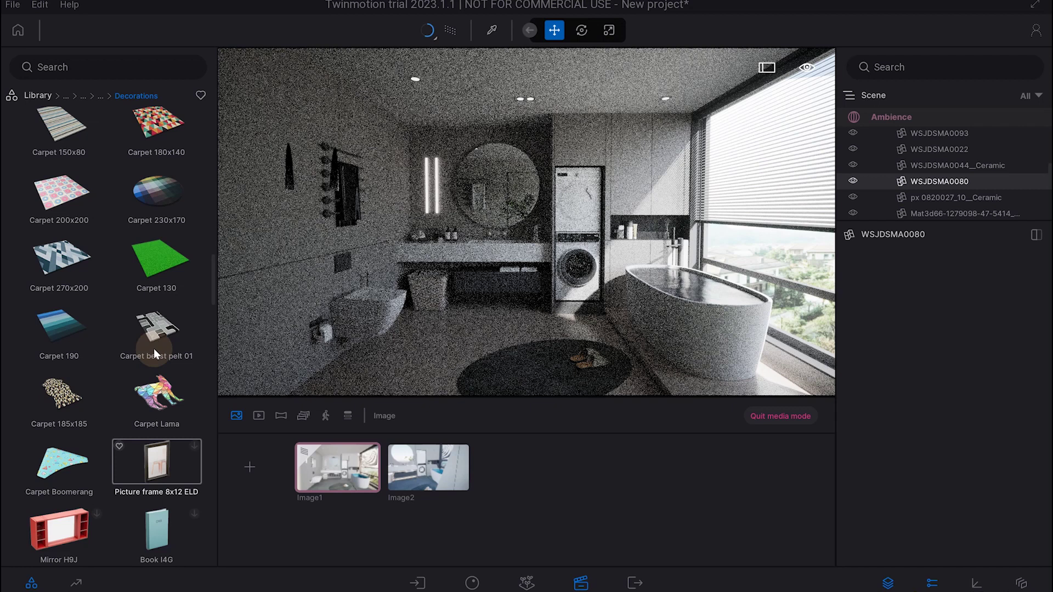
scroll(110, 386, down, 4)
scroll(107, 396, down, 5)
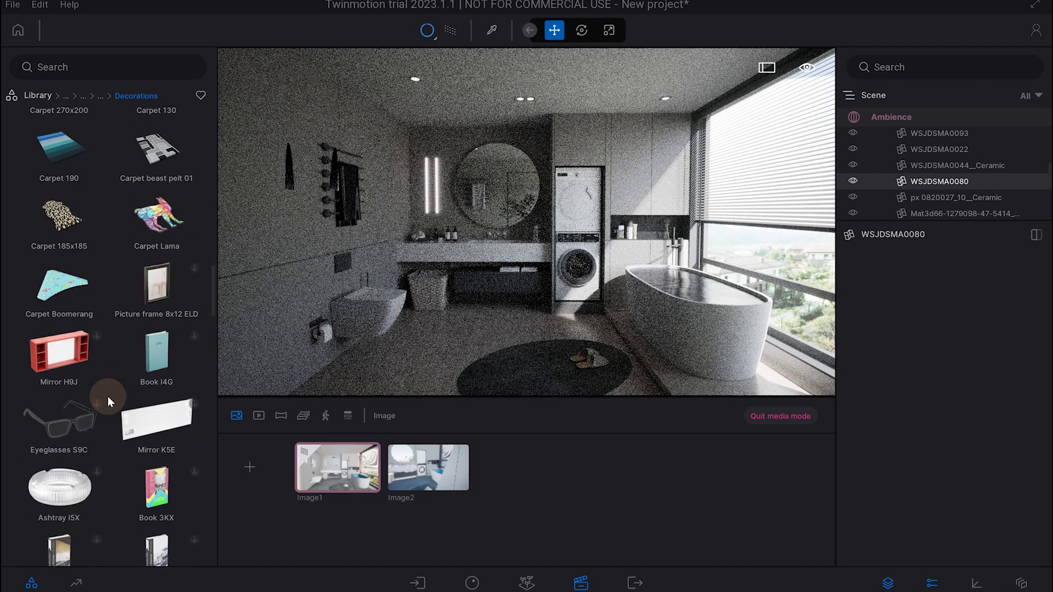
scroll(208, 314, down, 5)
scroll(212, 347, down, 5)
scroll(214, 384, down, 5)
scroll(214, 384, down, 5)
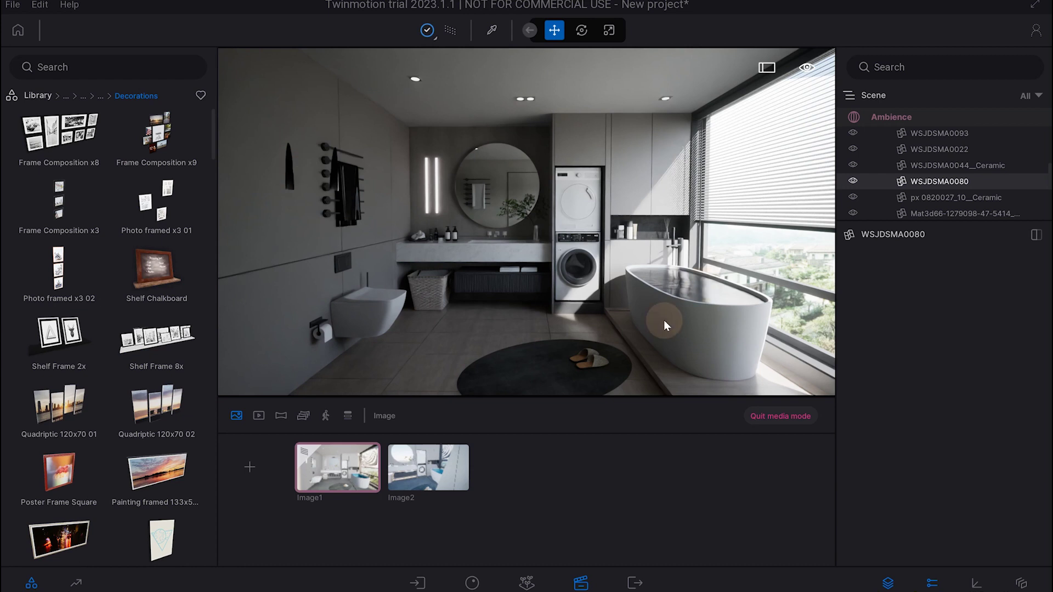
click(38, 96)
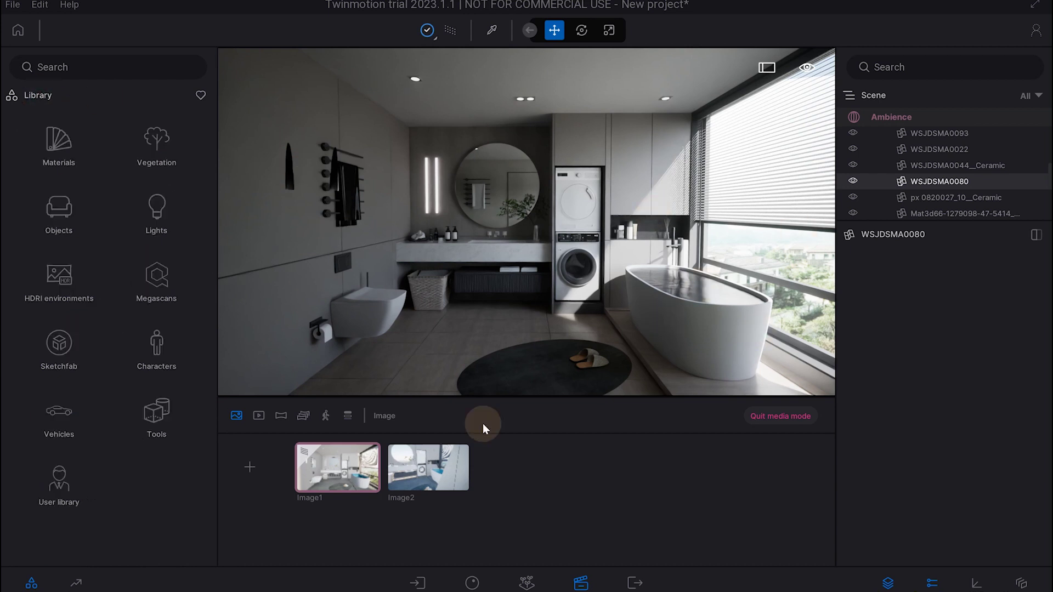
- Open Image1's environment settings and expand the location and HDRI details
click(880, 115)
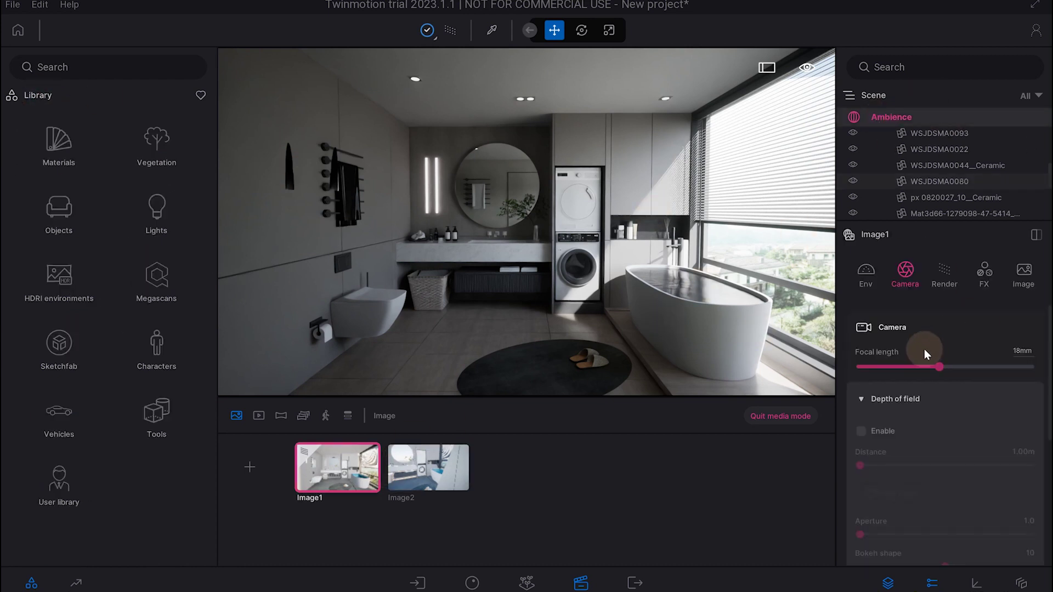
click(873, 280)
scroll(937, 409, down, 2)
scroll(937, 409, down, 2)
scroll(937, 409, down, 2)
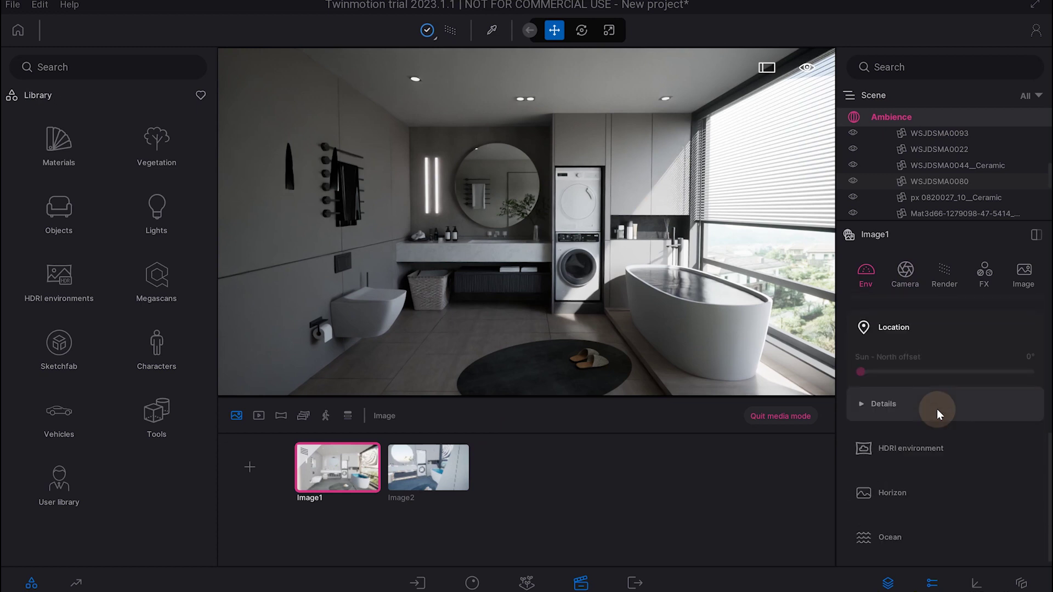
click(937, 409)
scroll(908, 392, down, 3)
click(909, 445)
scroll(899, 428, down, 2)
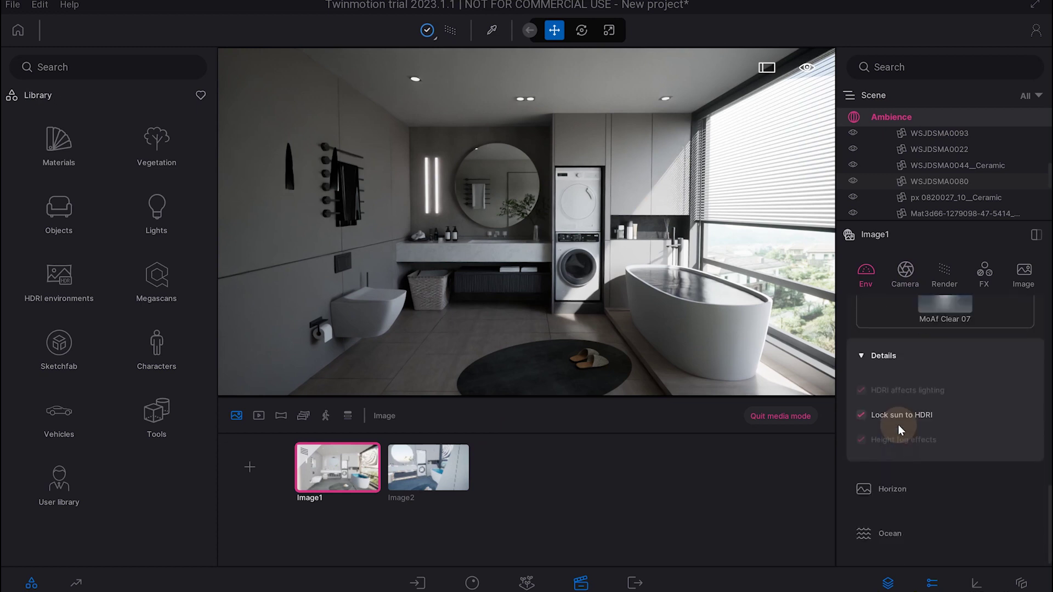
scroll(902, 475, up, 2)
scroll(905, 463, up, 2)
scroll(906, 460, up, 2)
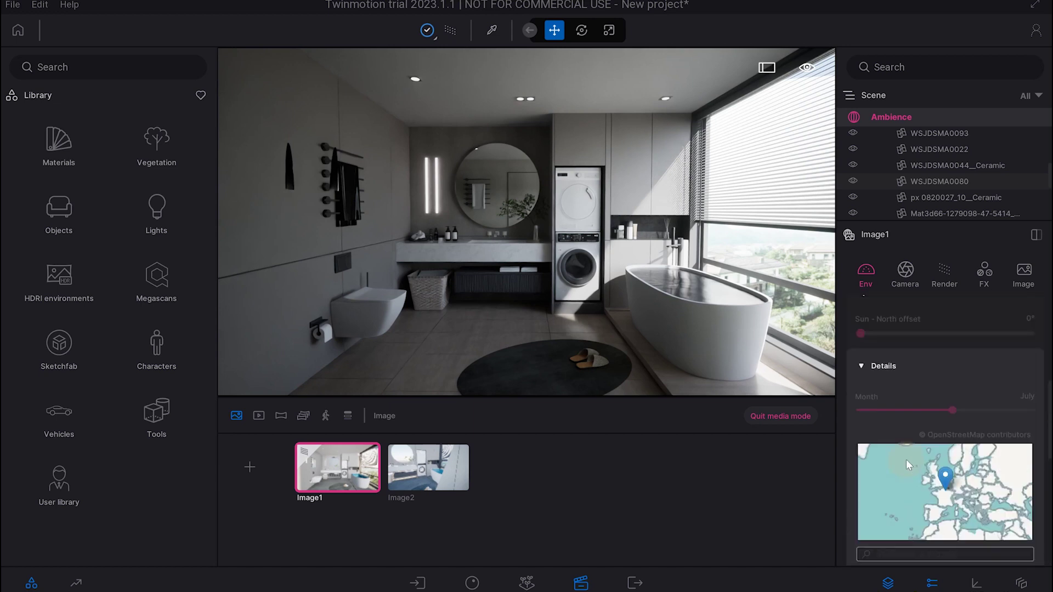
scroll(905, 465, up, 2)
scroll(887, 450, up, 1)
- Expand Global lighting details and raise White bal. from 6500K to 7255K
click(891, 435)
scroll(905, 436, down, 1)
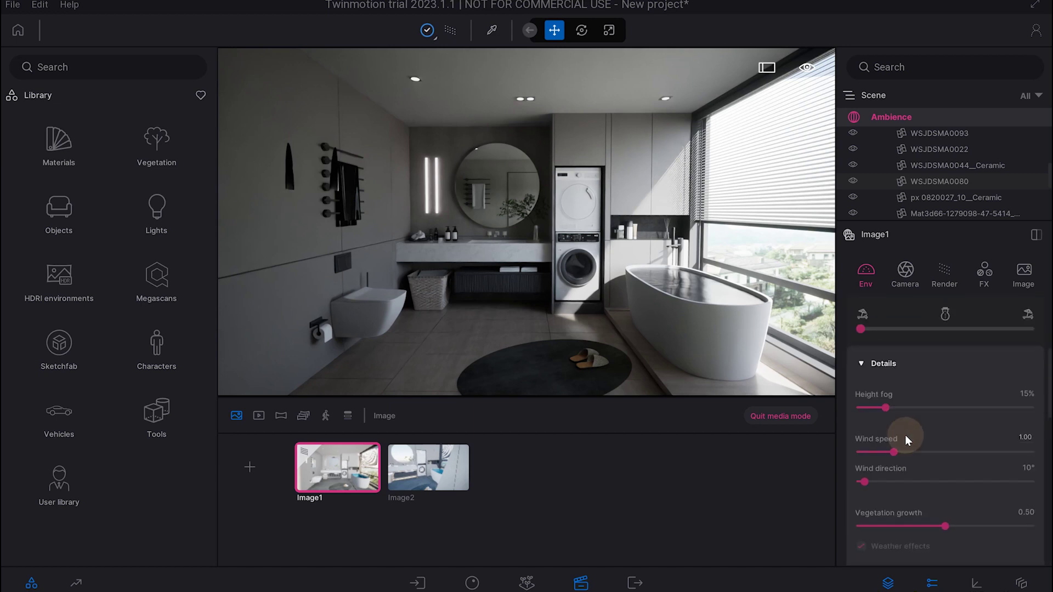
scroll(905, 435, down, 3)
scroll(900, 431, up, 1)
scroll(894, 405, up, 3)
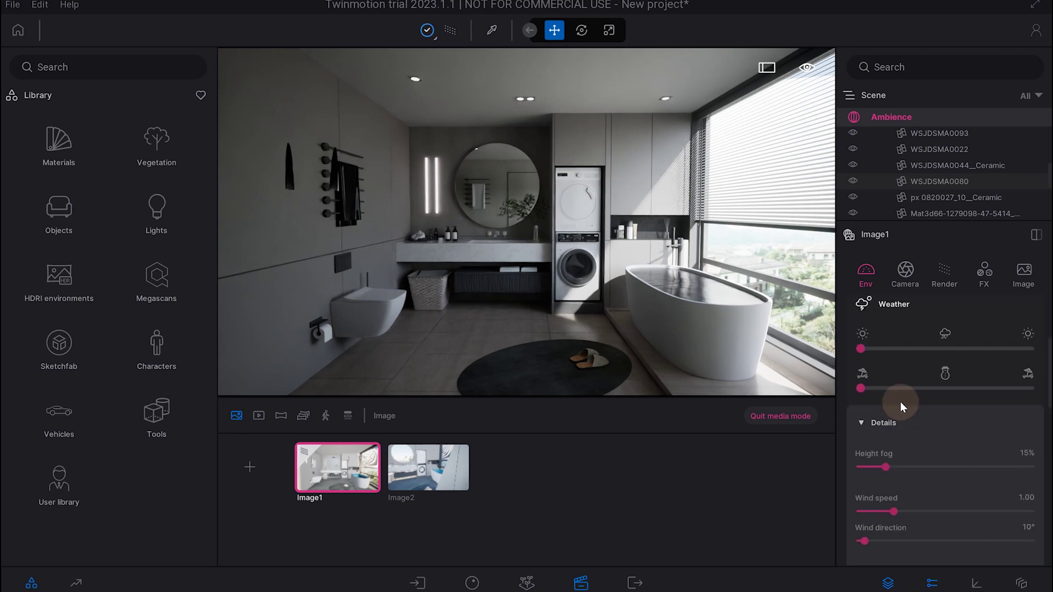
scroll(901, 411, up, 3)
click(894, 432)
scroll(897, 420, down, 2)
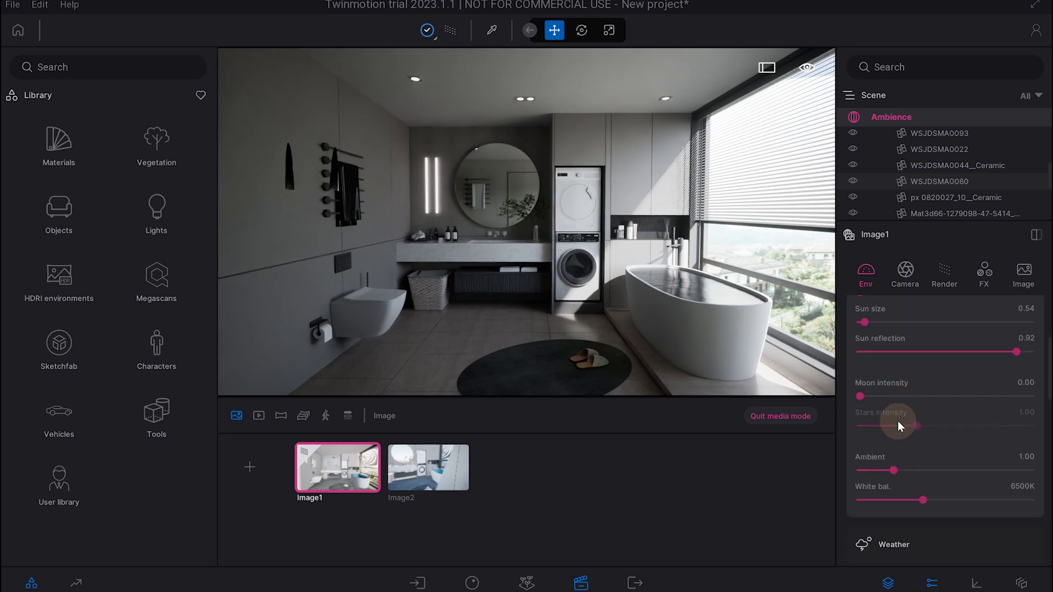
drag(913, 440, 933, 440)
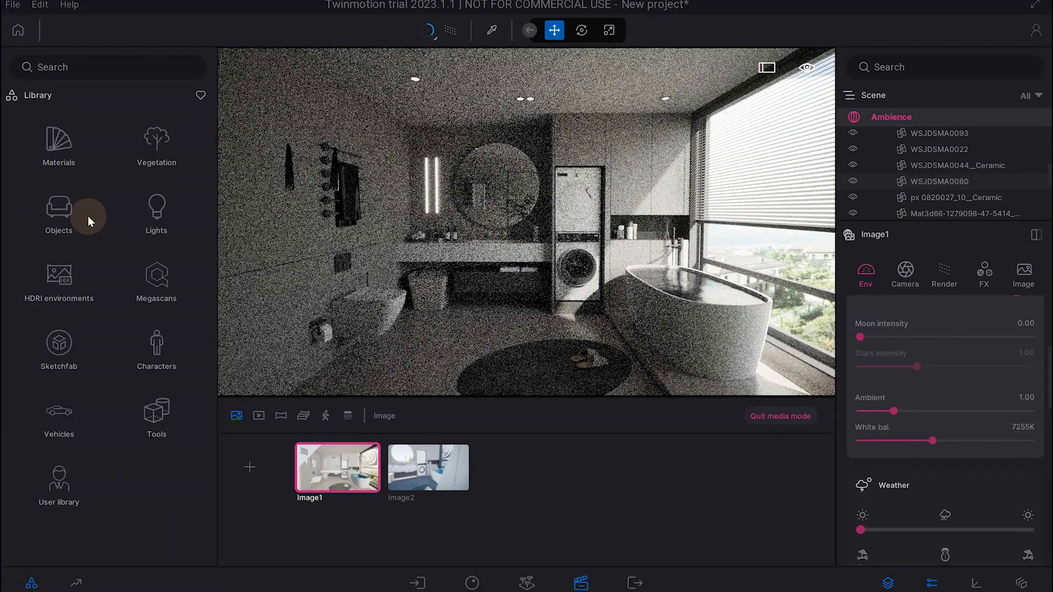
click(57, 205)
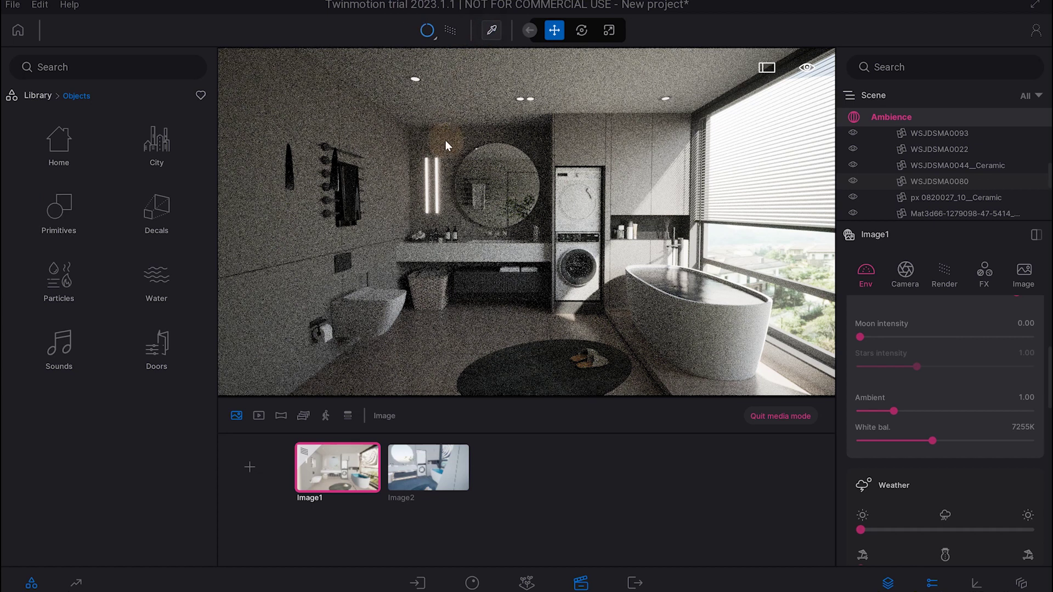
- Sample the neon strip material in Image2 and dim its glow to 1.5 nit
click(492, 49)
click(439, 202)
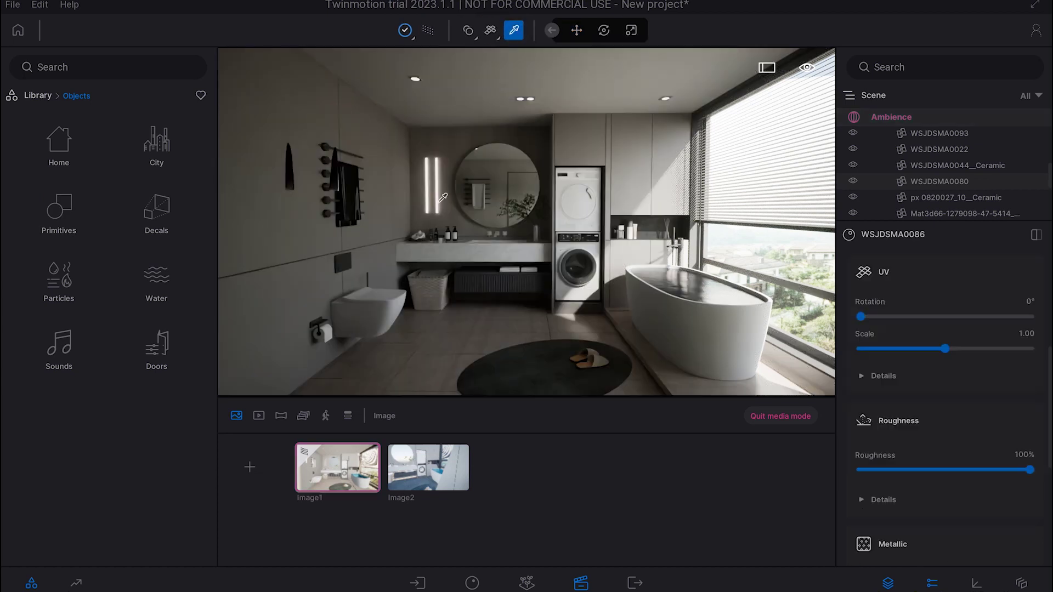
scroll(891, 347, up, 2)
scroll(892, 347, up, 3)
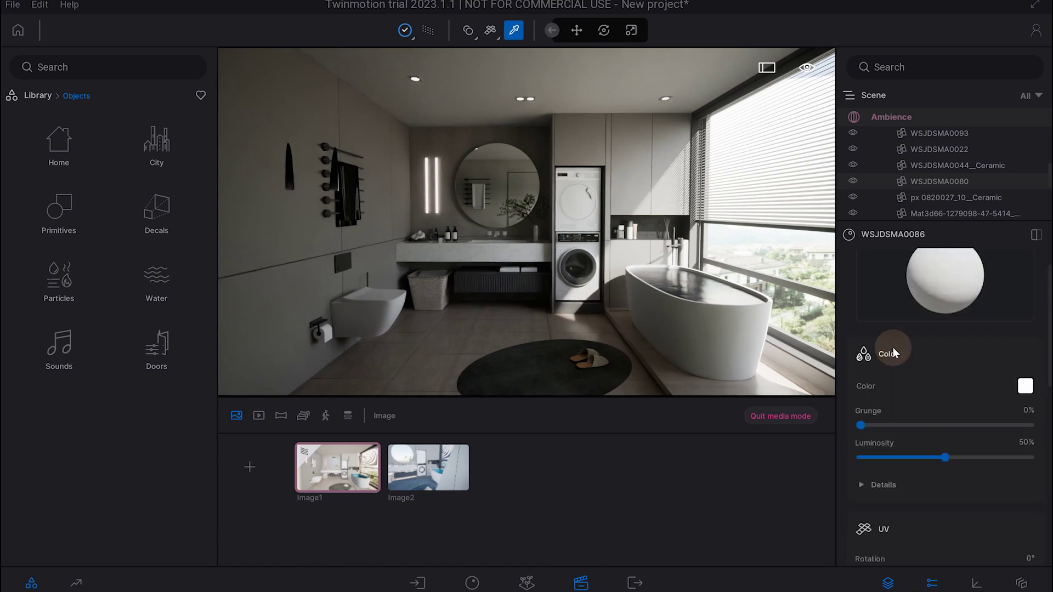
click(449, 473)
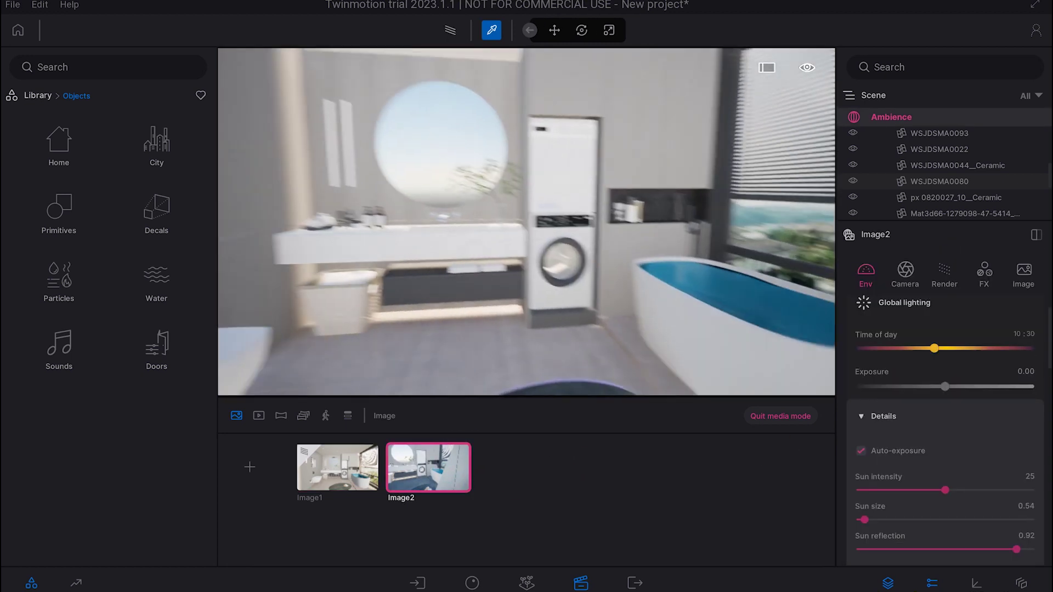
click(469, 264)
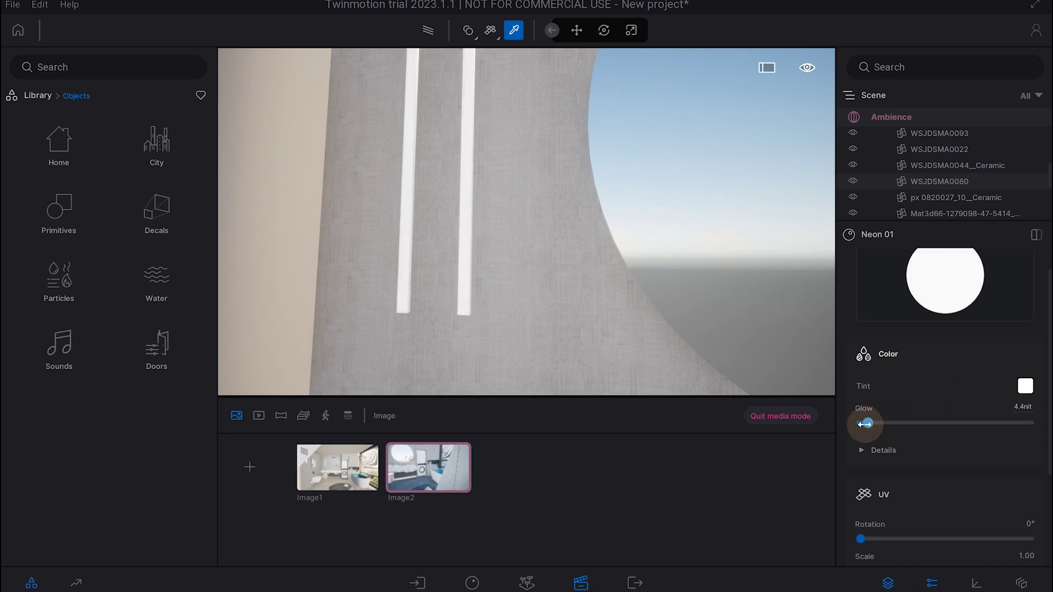
drag(867, 423, 863, 426)
- Turn on path tracing and set the neon glow to 0.5, then 1.0 nit
click(433, 37)
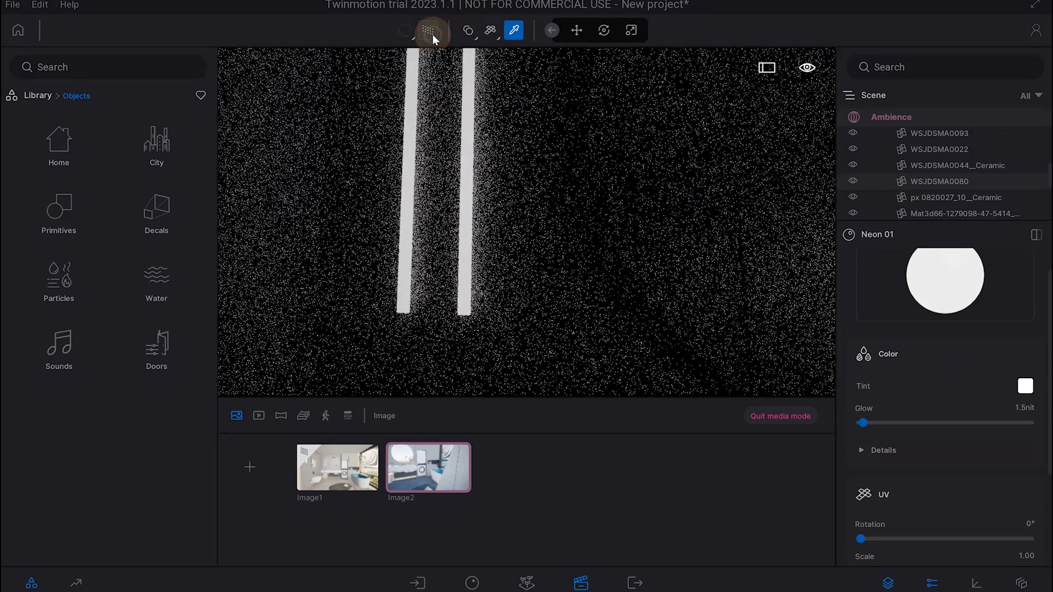
click(1025, 407)
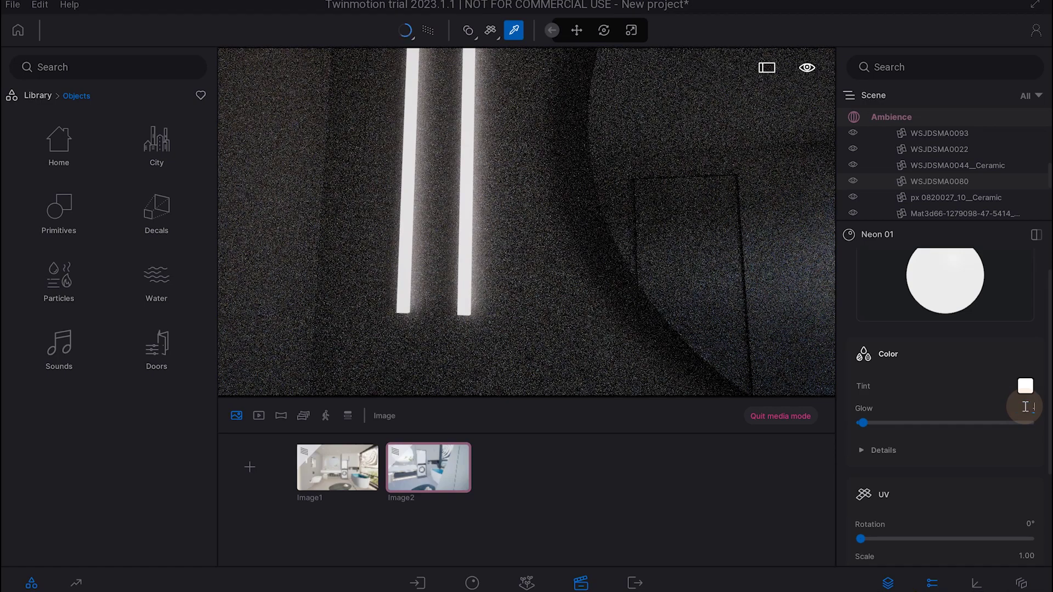
text(0.5)
key(Return)
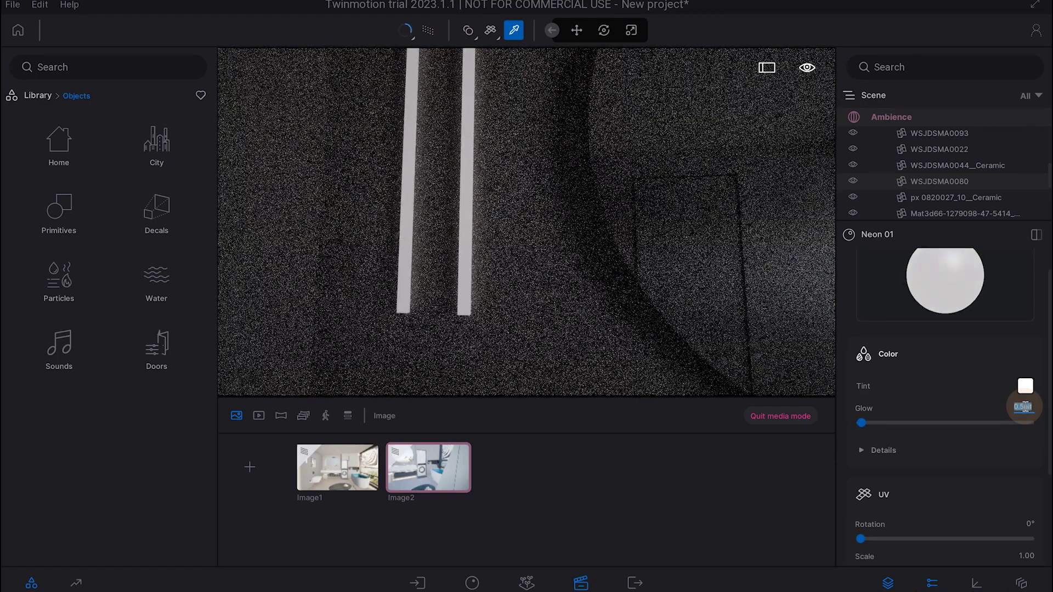
text(1)
key(Return)
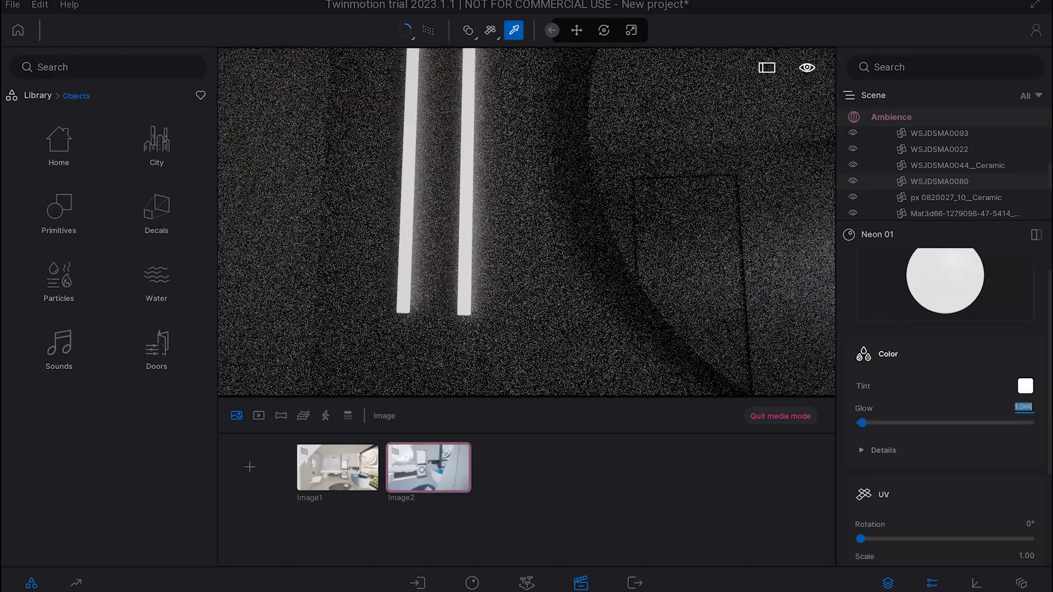
- Inspect the wall material, toggle path tracing off and on, and return to Image1
click(606, 317)
drag(581, 103, 438, 57)
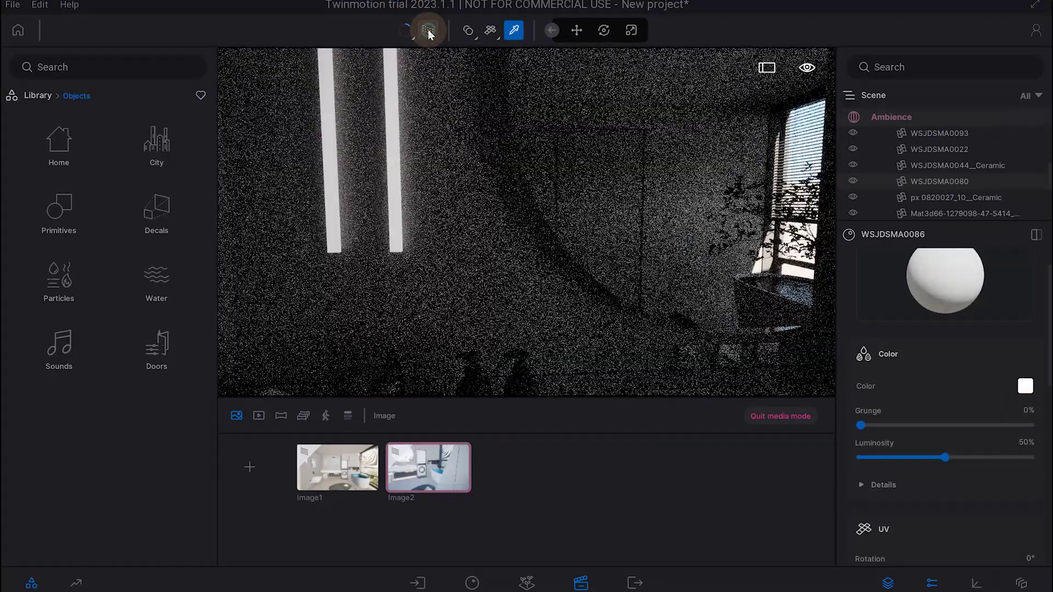
click(429, 34)
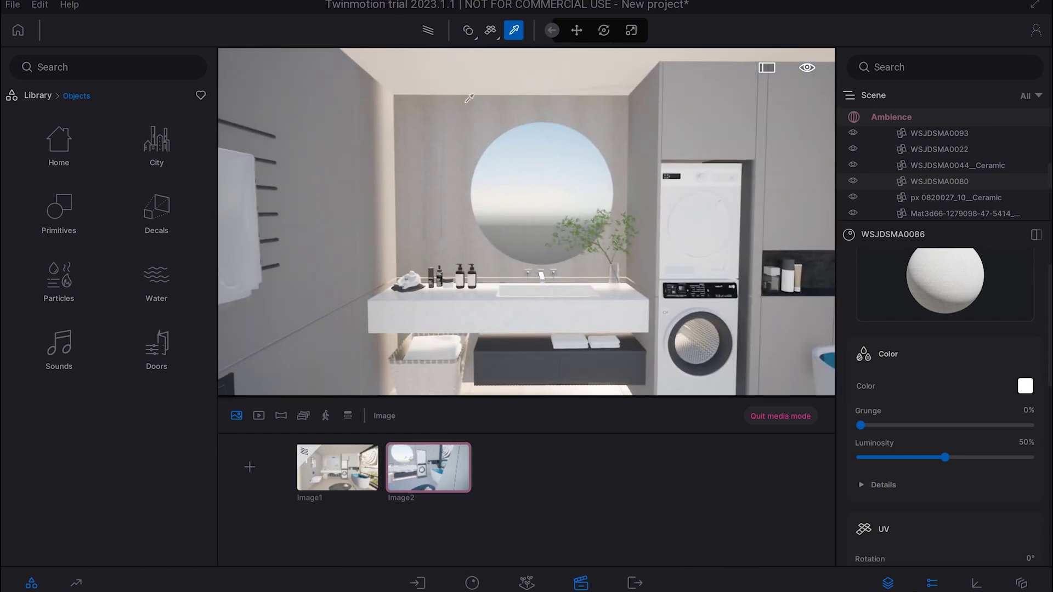
click(430, 33)
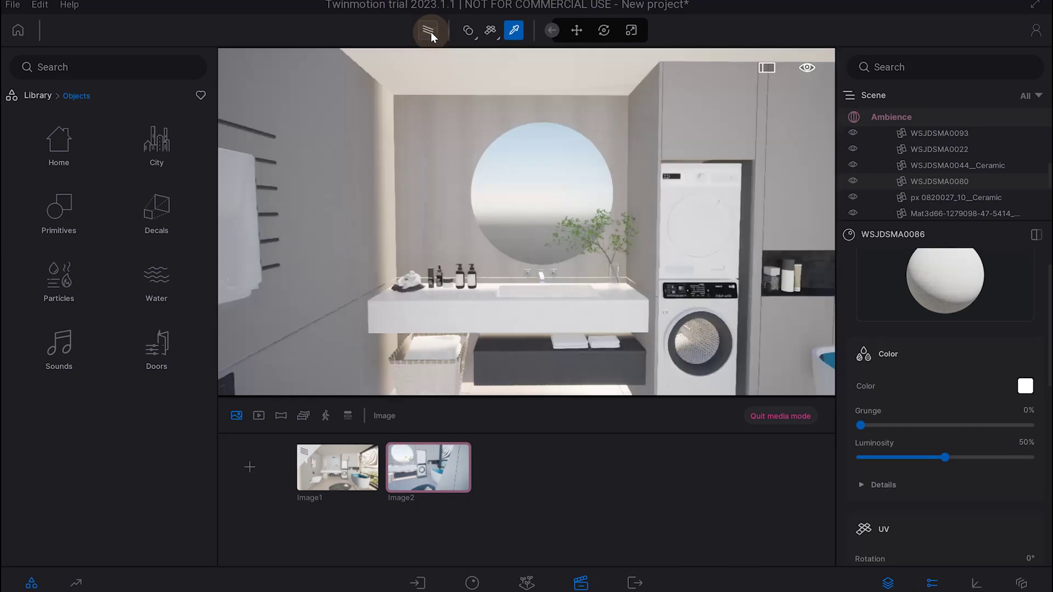
click(430, 33)
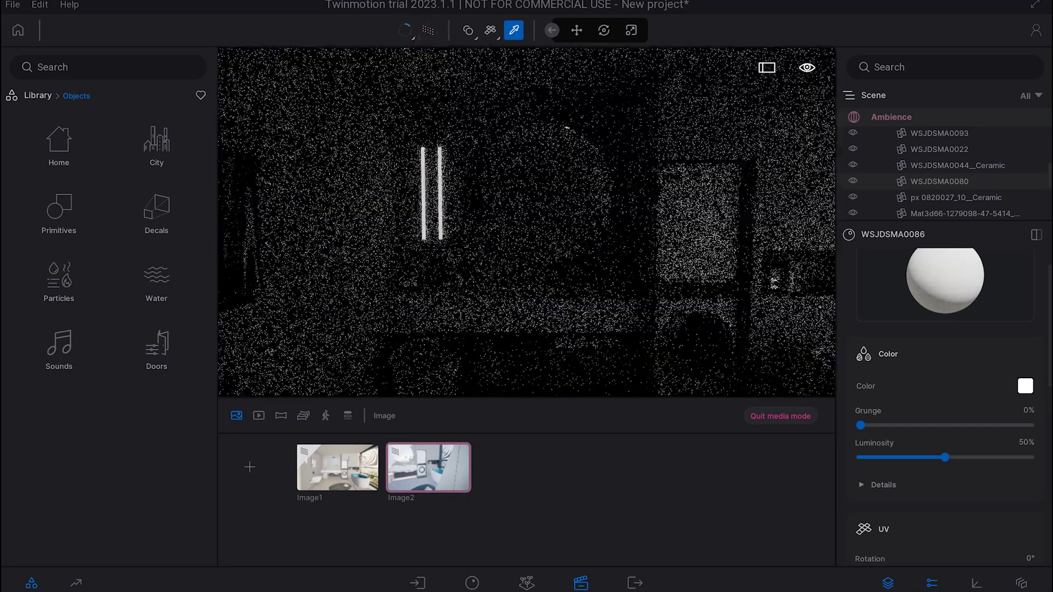
click(351, 471)
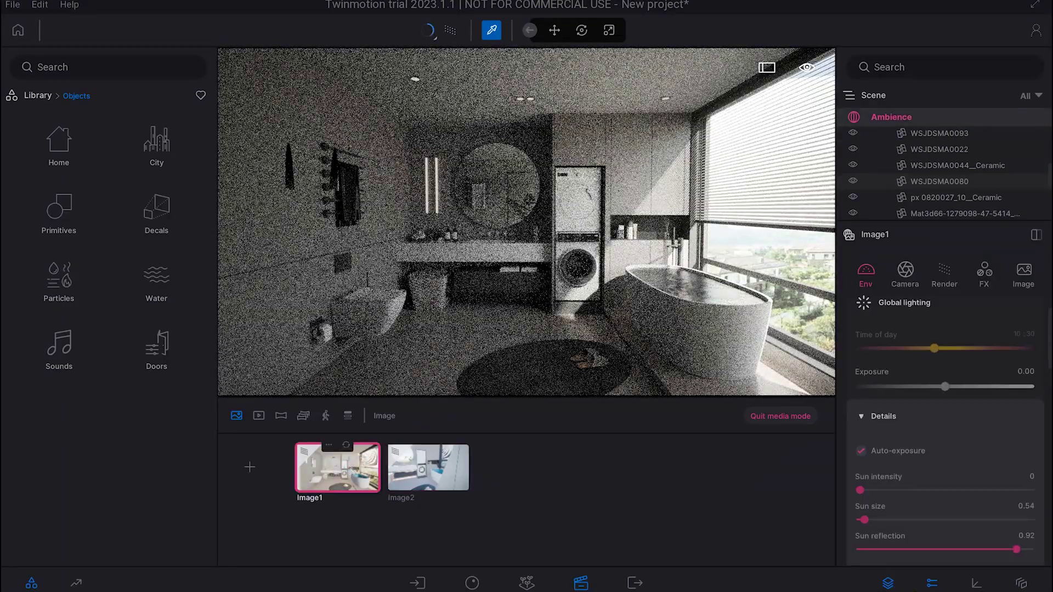
- Turn off path tracing and browse the Characters library's Animated and Casual posed humans
click(455, 33)
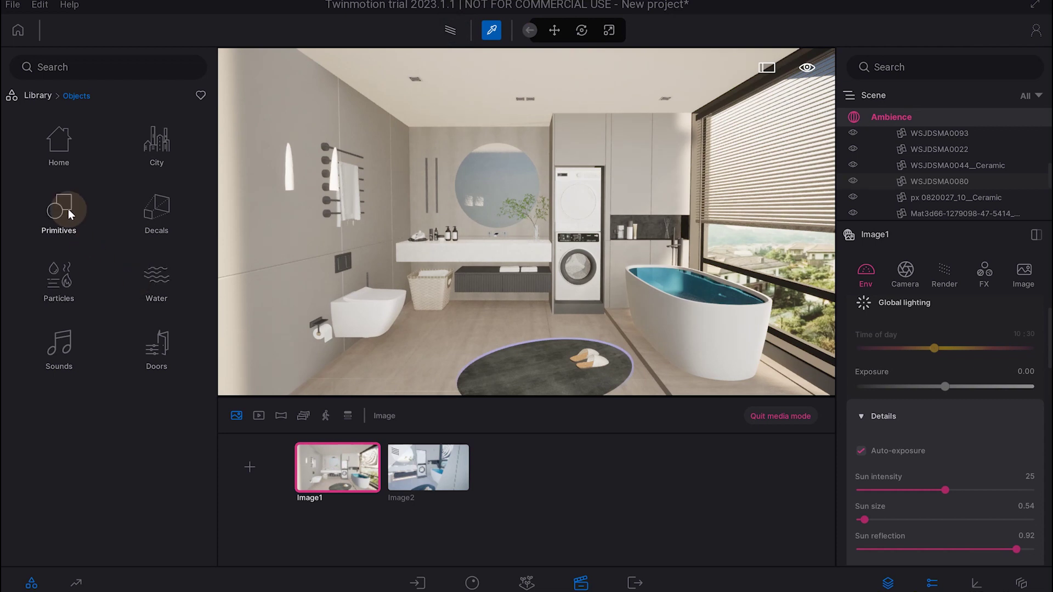
click(65, 140)
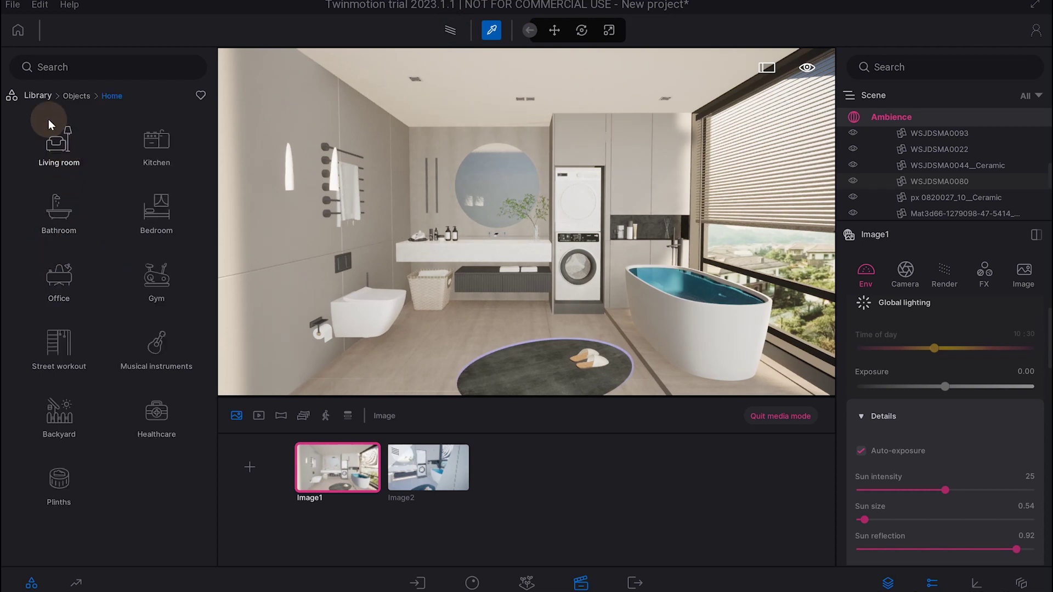
click(38, 96)
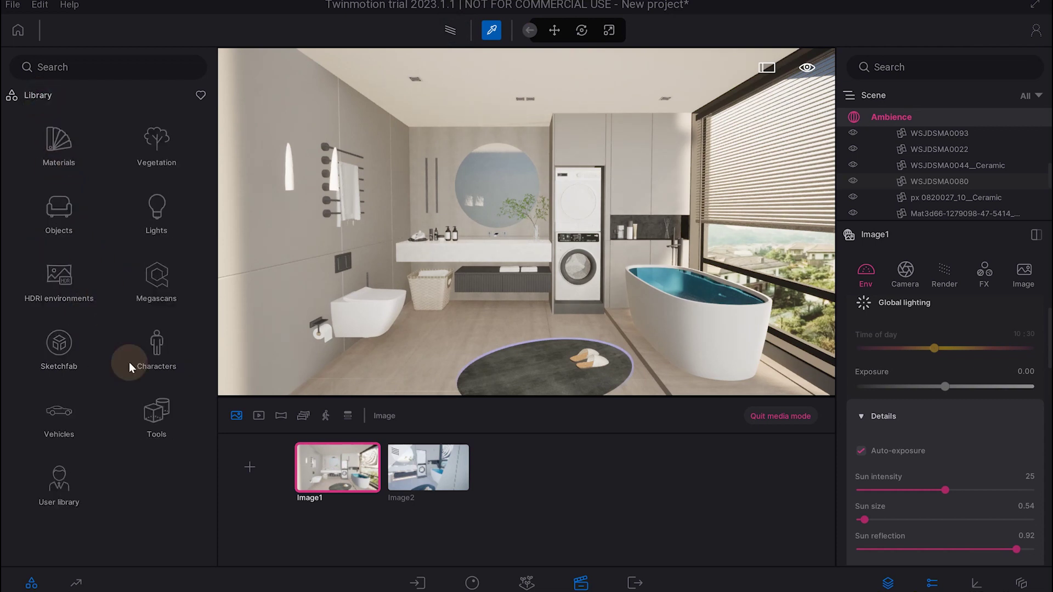
click(157, 350)
click(63, 173)
mouse_move(58, 132)
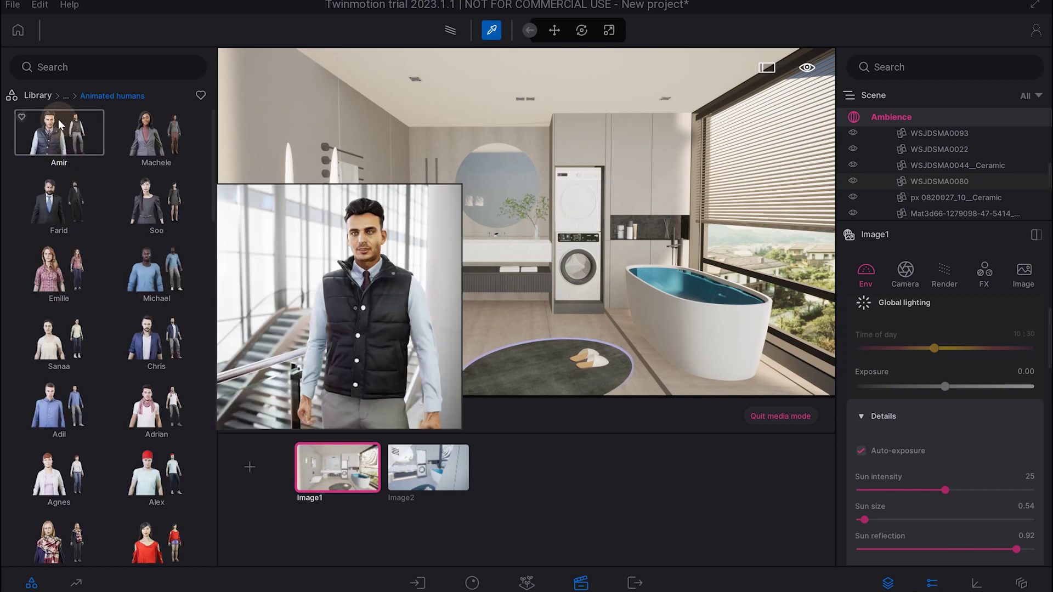
click(44, 96)
click(156, 344)
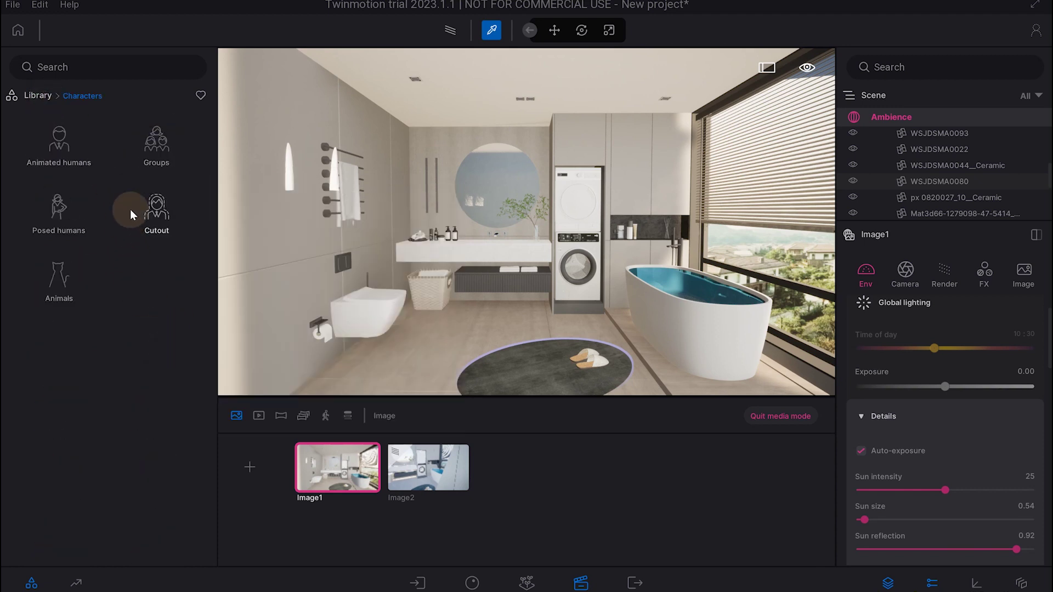
click(65, 222)
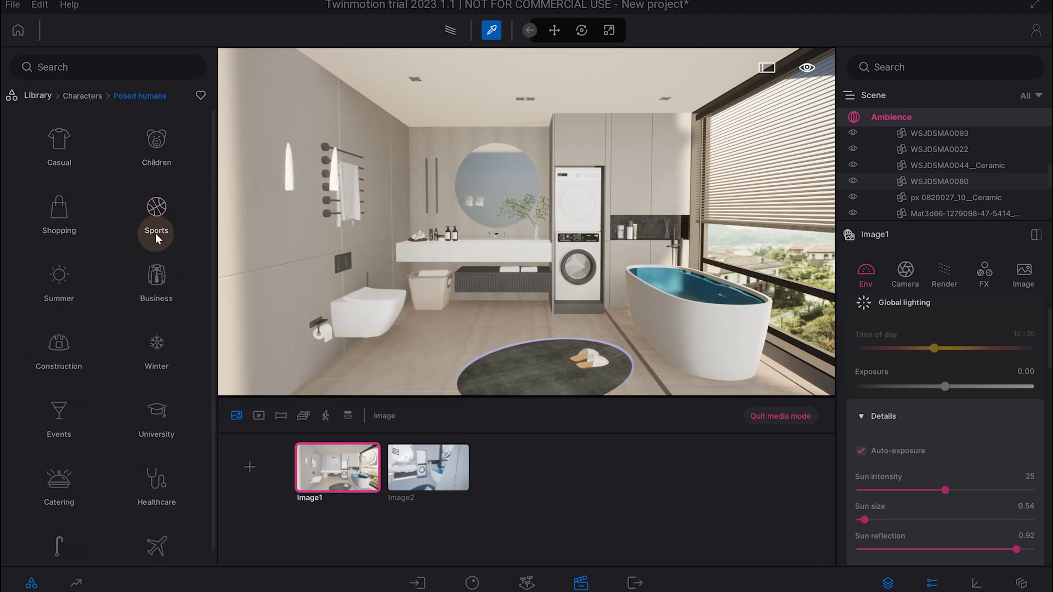
click(60, 147)
scroll(156, 266, down, 3)
click(109, 96)
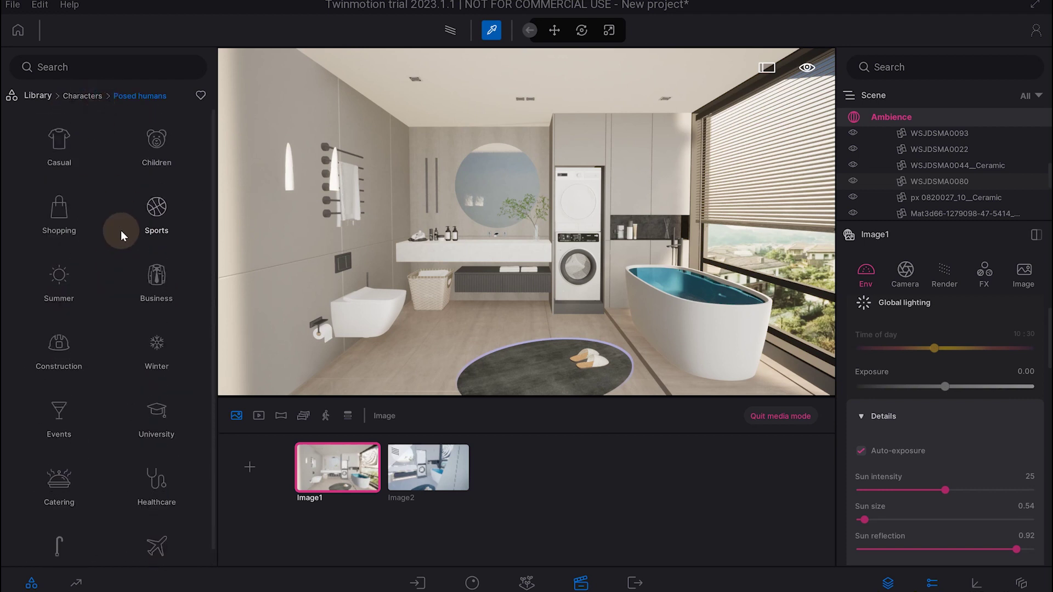
- Open the Summer posed humans and drag seated Bahati onto the rug by the tub
click(89, 278)
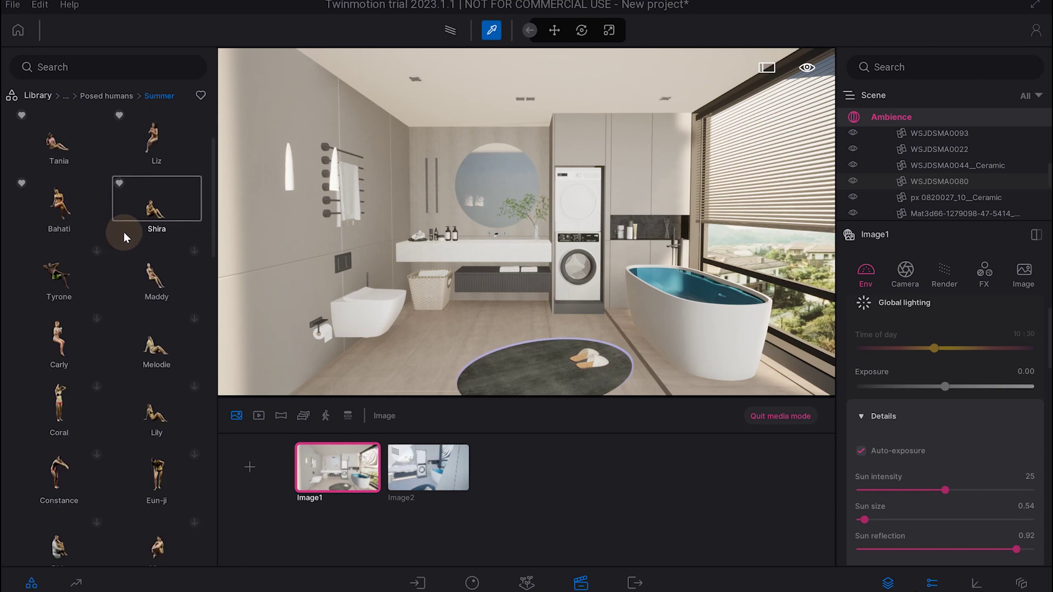
scroll(123, 232, down, 1)
scroll(165, 372, down, 1)
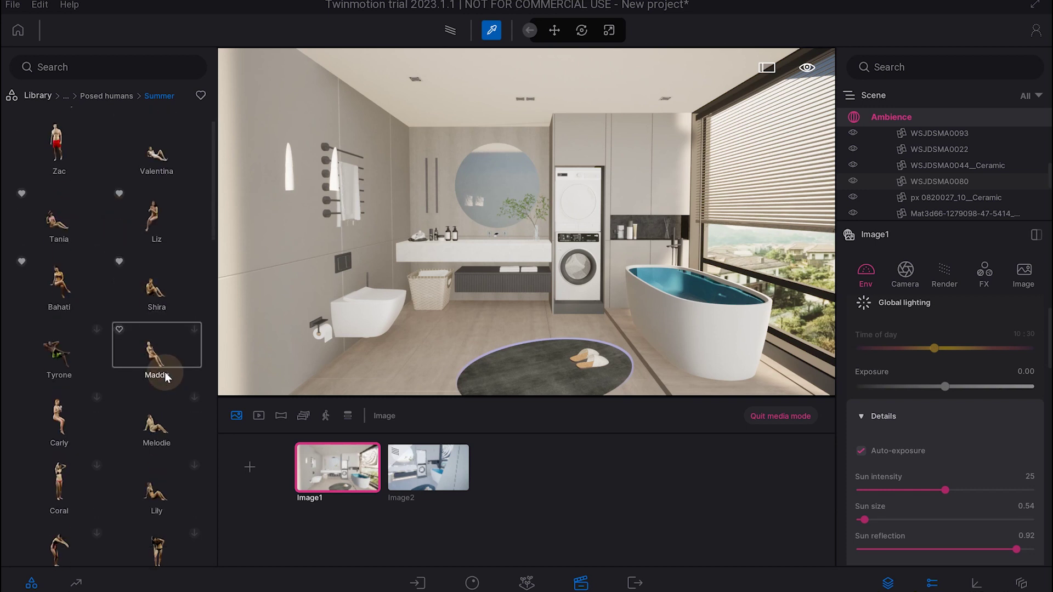
scroll(165, 370, down, 3)
scroll(166, 368, down, 1)
scroll(167, 368, down, 2)
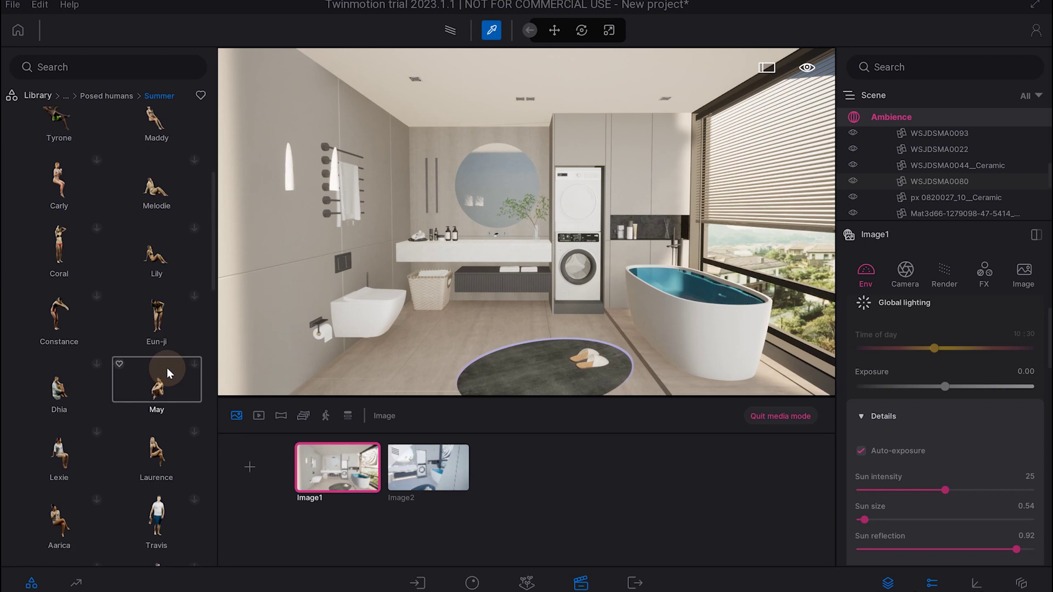
scroll(166, 367, down, 2)
scroll(167, 362, down, 2)
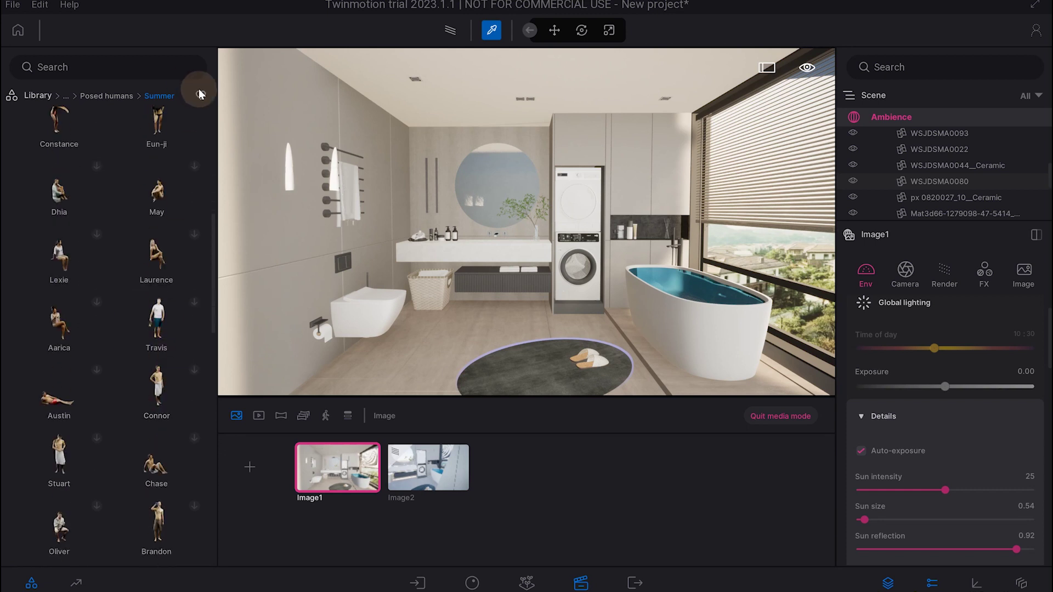
scroll(166, 357, down, 3)
scroll(165, 357, down, 2)
scroll(175, 373, down, 1)
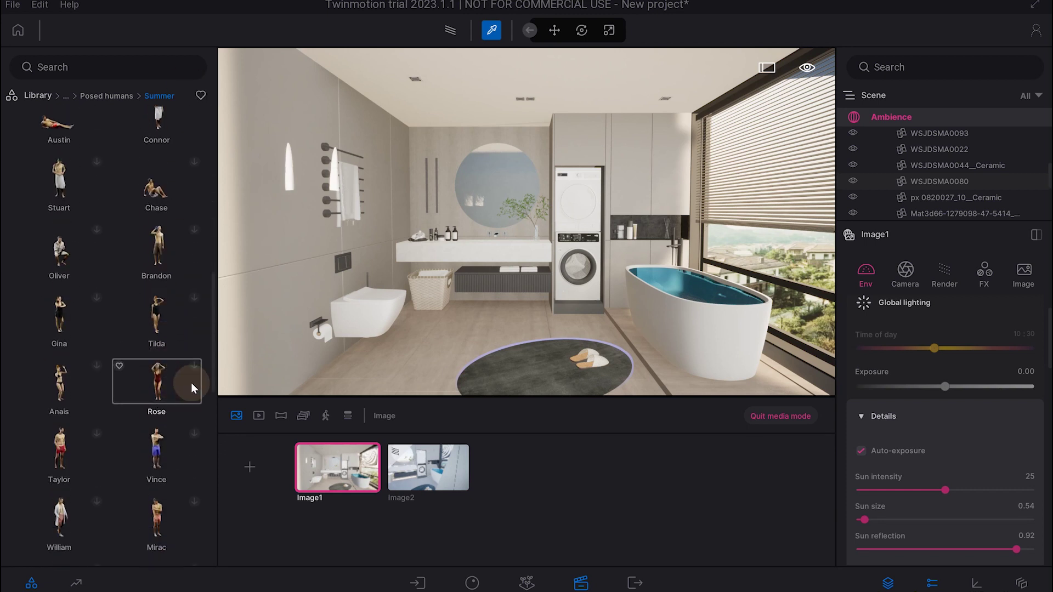
drag(215, 345, 223, 170)
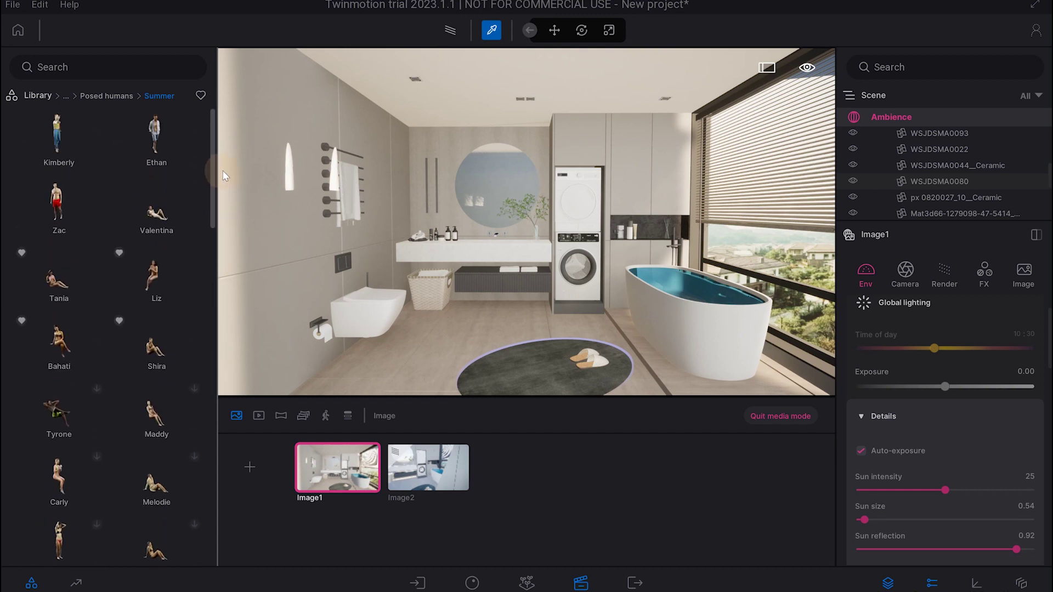
scroll(143, 236, down, 1)
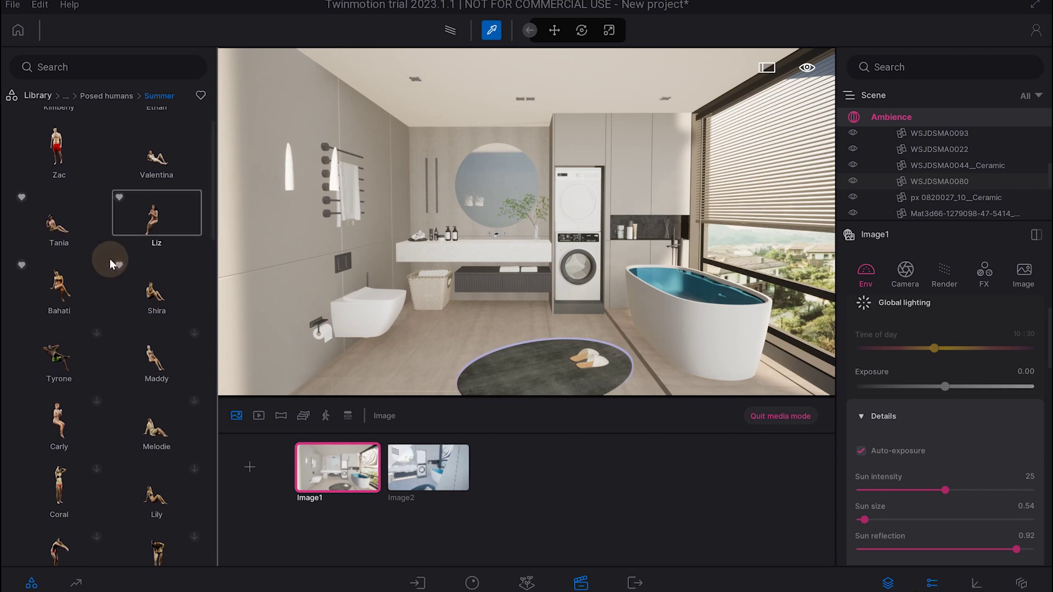
drag(111, 263, 546, 345)
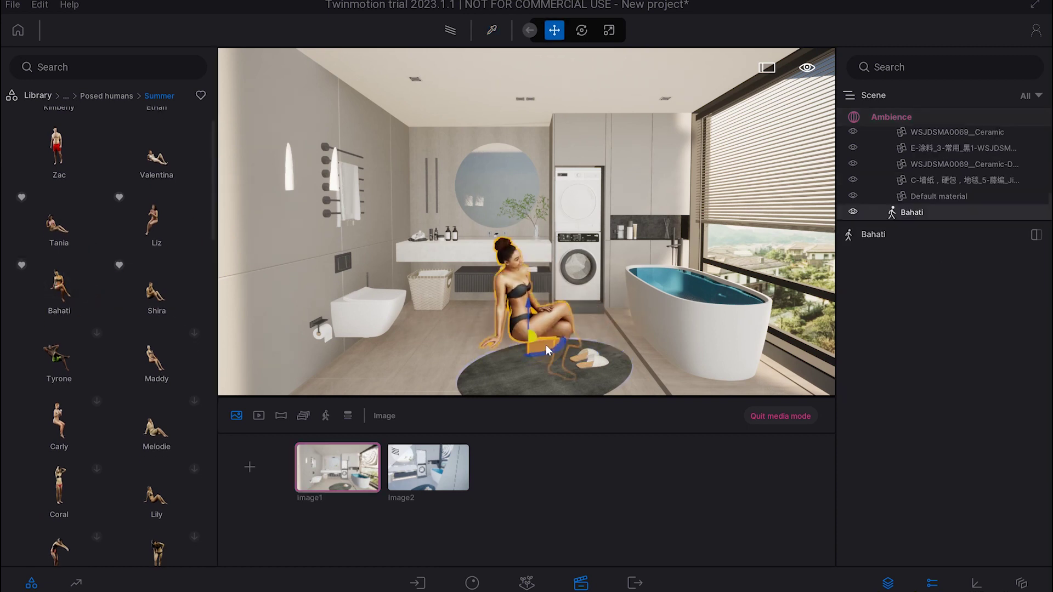
- Rotate Bahati to face the camera, move her into the tub, and preview Image1 path-traced
mouse_move(546, 350)
mouse_down()
mouse_move(532, 356)
mouse_move(689, 337)
mouse_move(680, 325)
mouse_up()
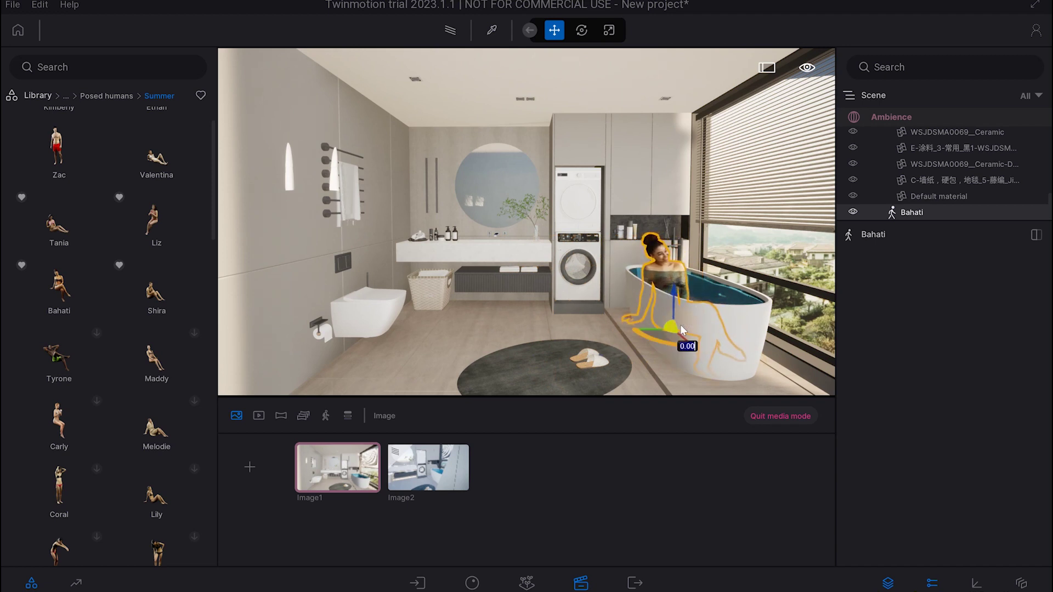
drag(676, 297, 689, 319)
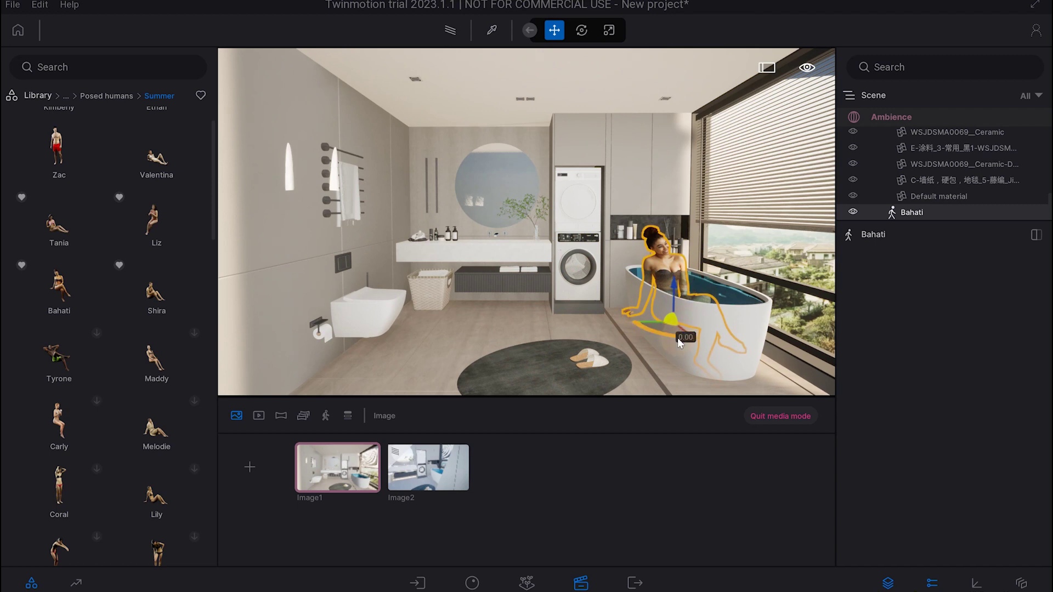
click(344, 460)
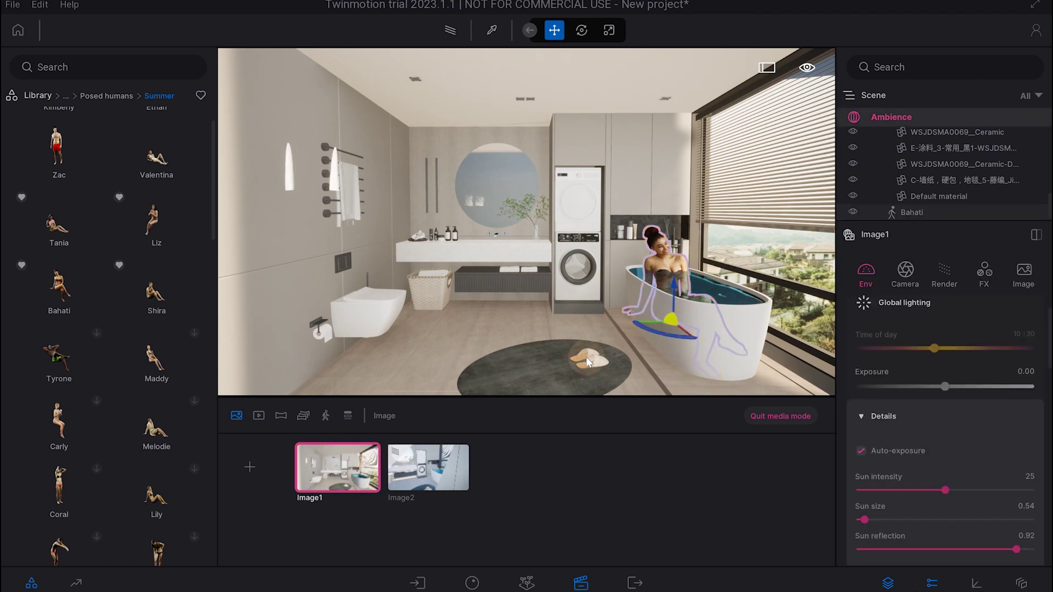
click(450, 30)
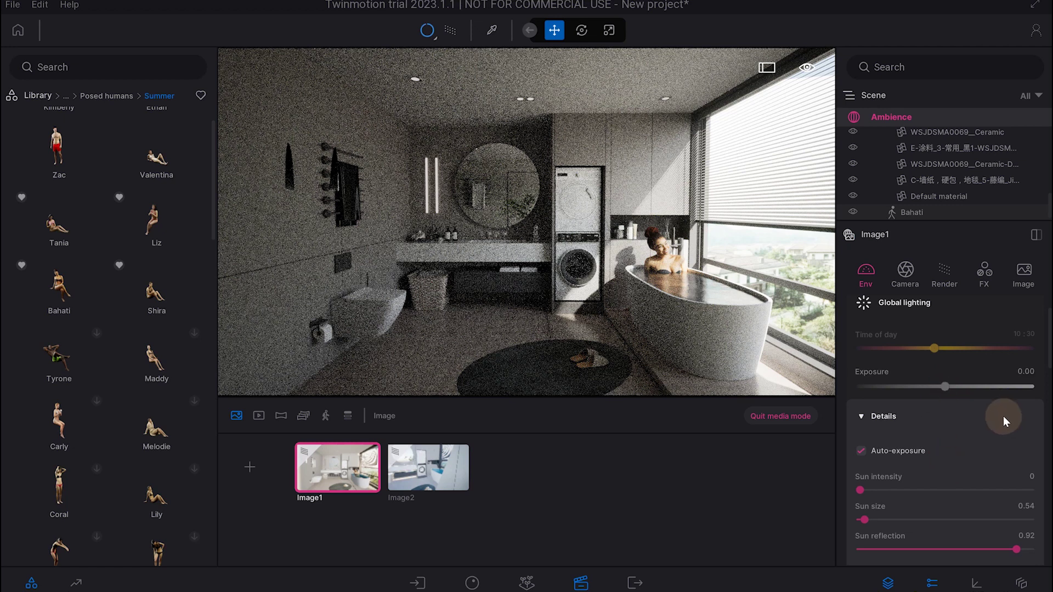
- Expand Image1's Global lighting details and scroll down to the Skydome settings
scroll(1015, 409, down, 5)
scroll(1015, 409, down, 3)
scroll(1014, 409, down, 3)
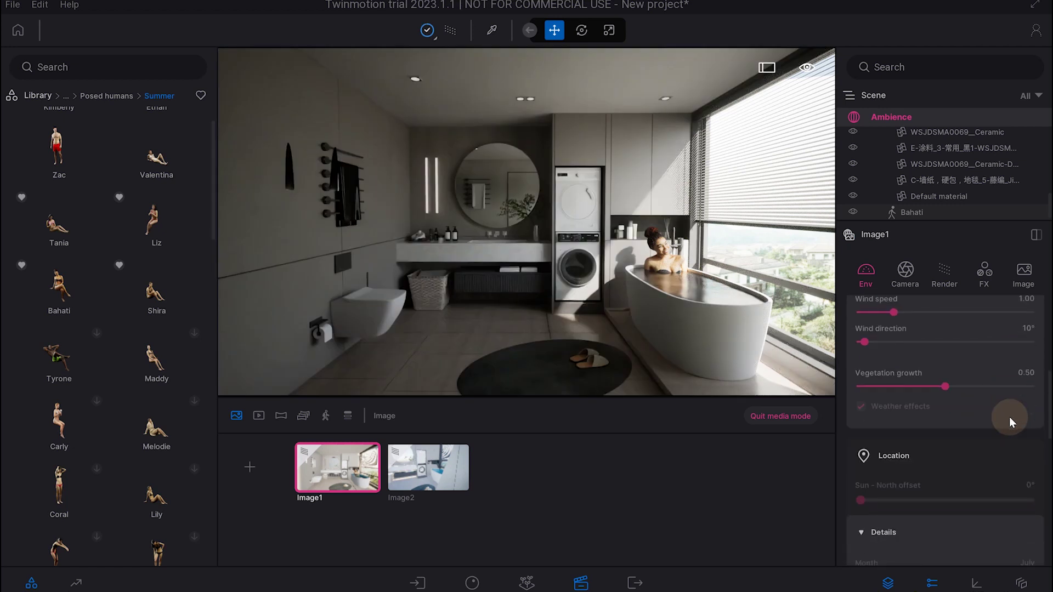
scroll(1009, 417, up, 4)
scroll(1009, 417, up, 5)
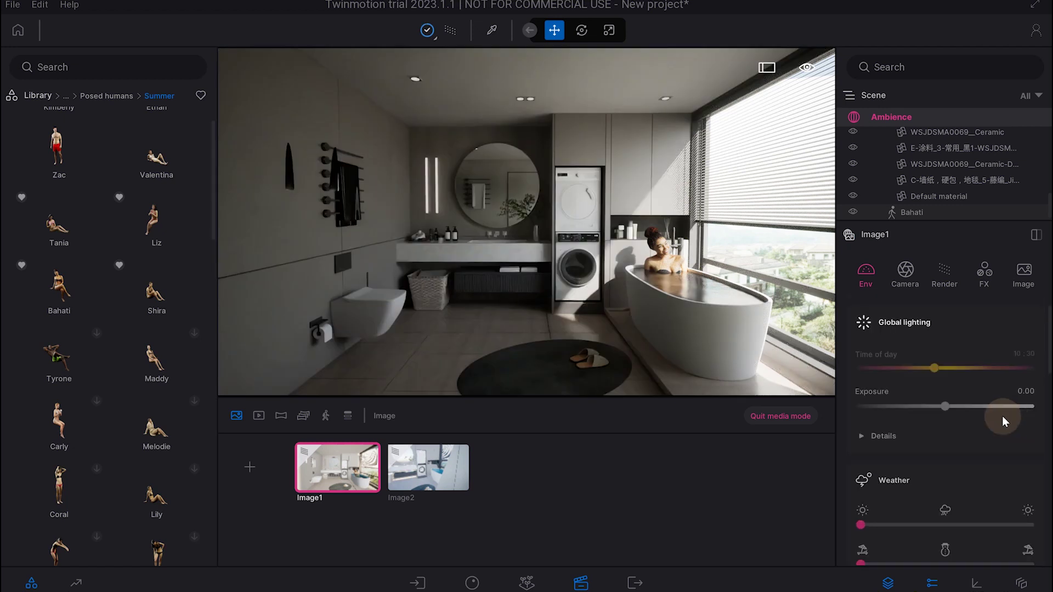
scroll(908, 424, down, 1)
click(907, 421)
scroll(907, 423, down, 3)
scroll(908, 423, down, 3)
scroll(907, 422, down, 3)
scroll(909, 423, down, 1)
- Set skydome intensity to 16.30 and rotation to 205°, and select the round rug
drag(1006, 361, 999, 363)
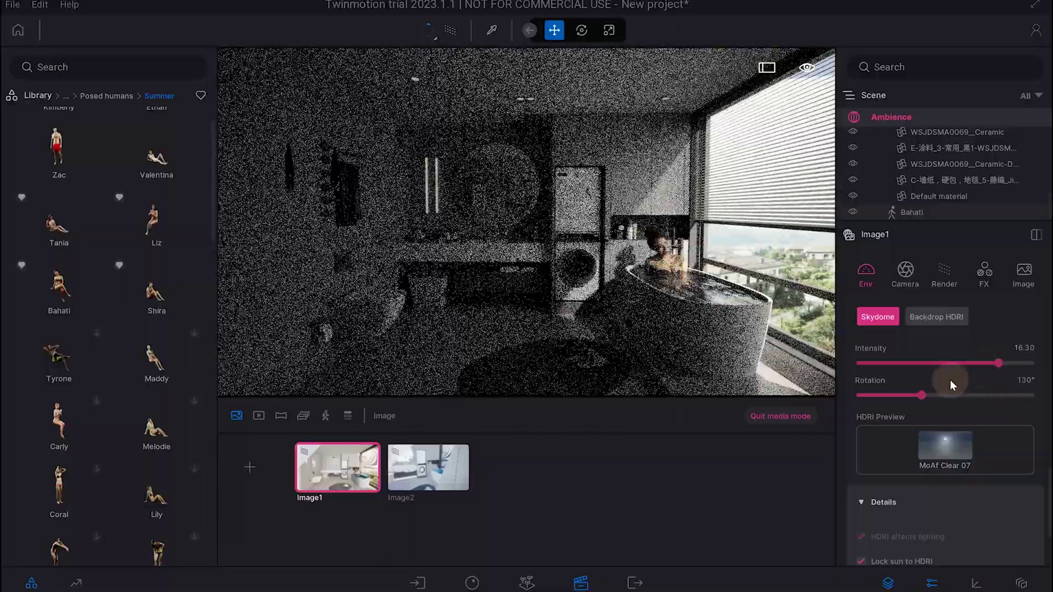
drag(922, 395, 958, 396)
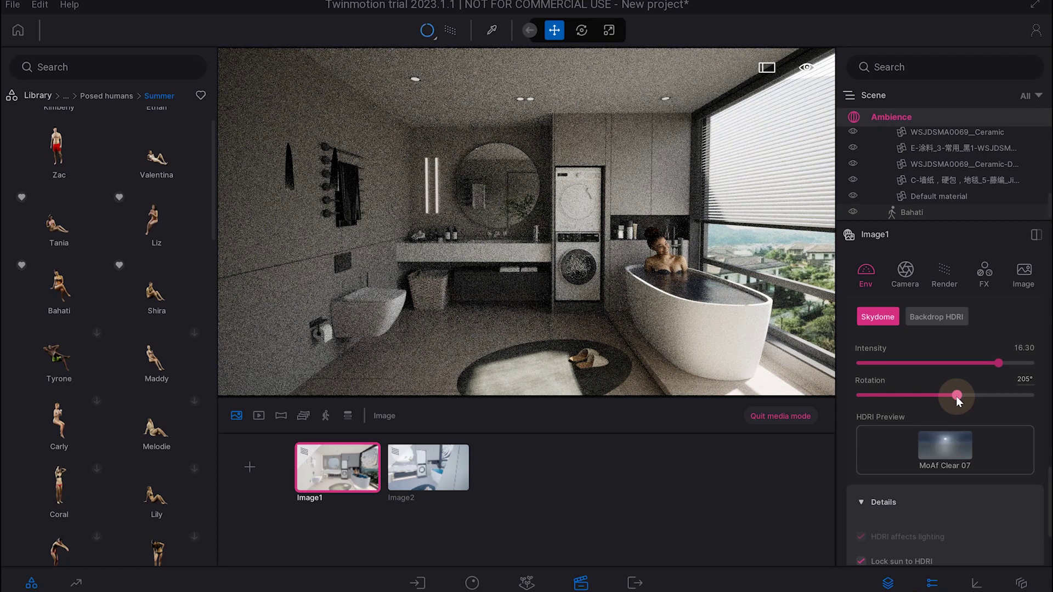
click(615, 379)
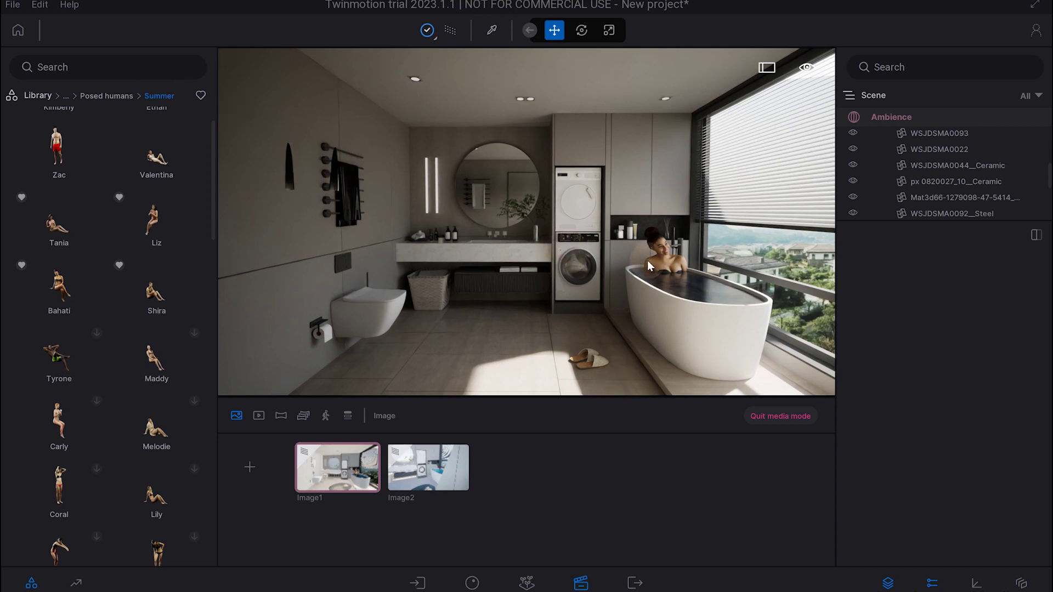
- Sample a bathroom surface and apply Brushed aluminium 01 from Library > Materials > Metal
click(493, 31)
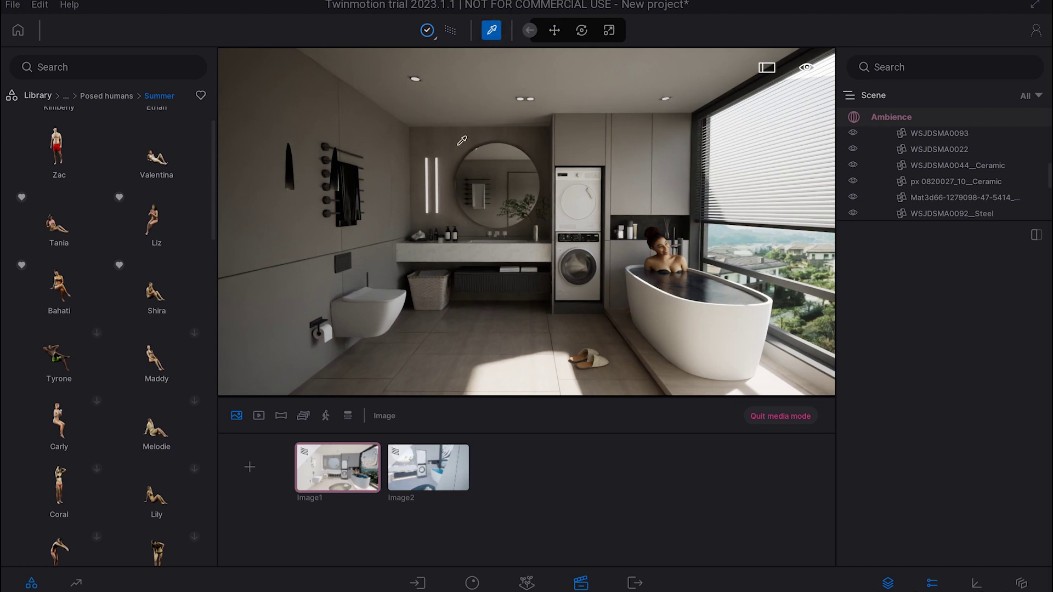
click(458, 146)
scroll(959, 384, up, 3)
scroll(960, 384, up, 2)
scroll(961, 383, up, 2)
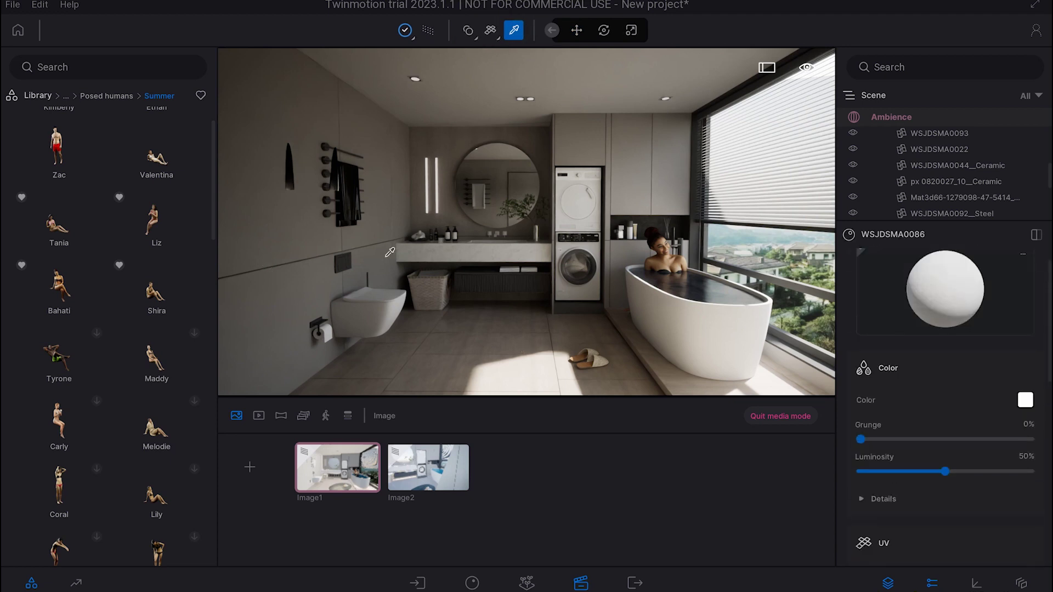
click(49, 100)
click(92, 160)
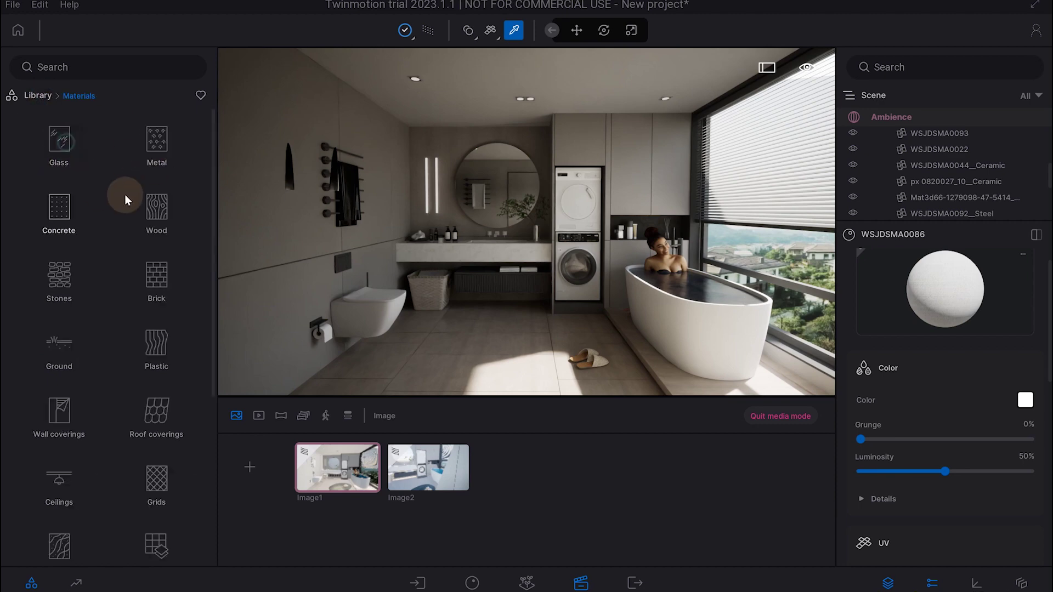
click(163, 136)
drag(60, 137, 342, 267)
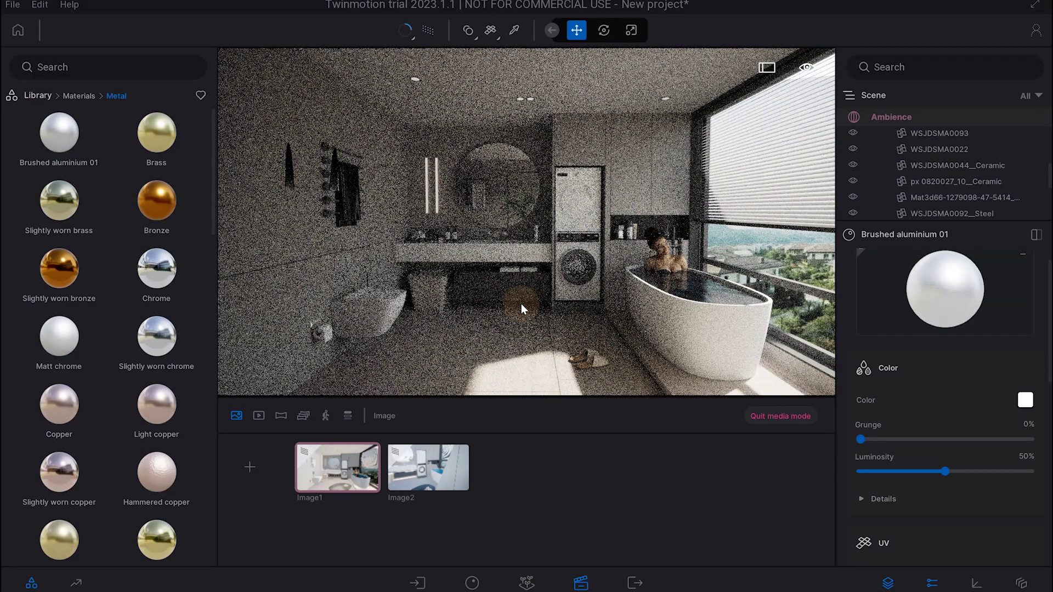
- Tint the aluminium colour grey and add a new still shot, Image3
scroll(171, 335, down, 1)
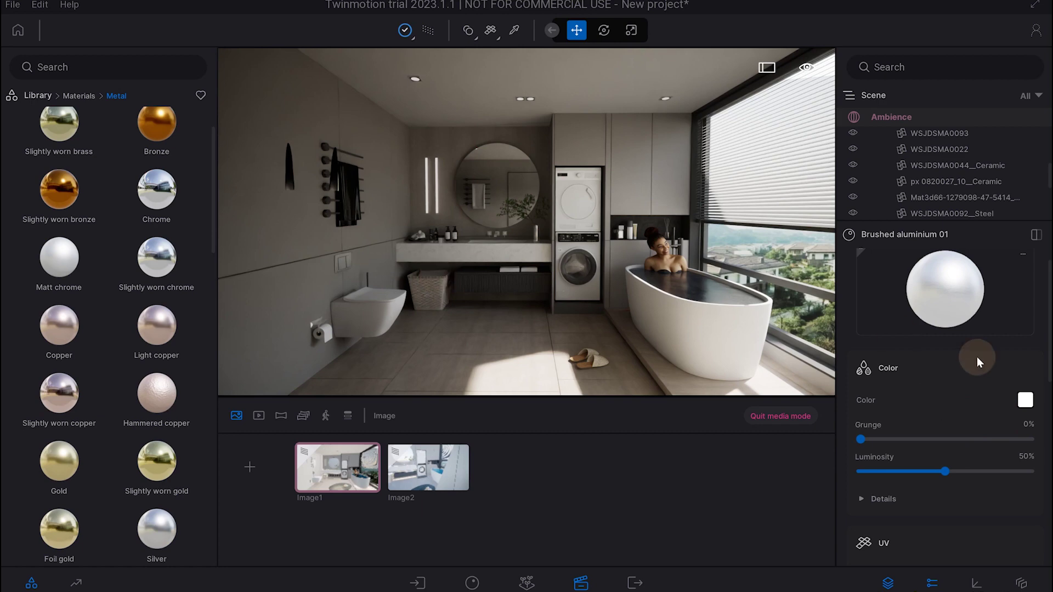
click(1026, 400)
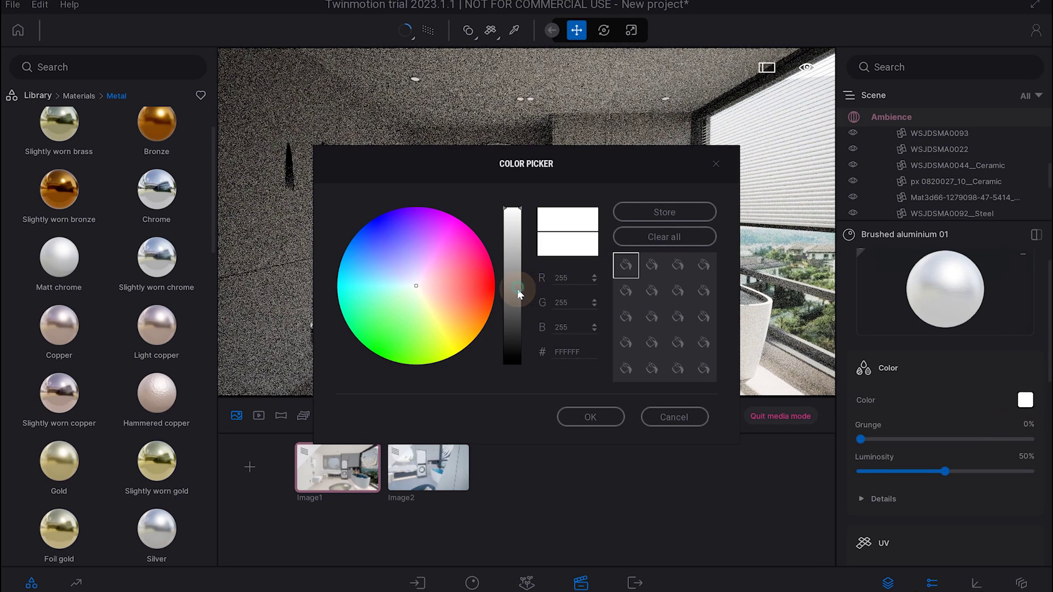
click(519, 294)
click(588, 418)
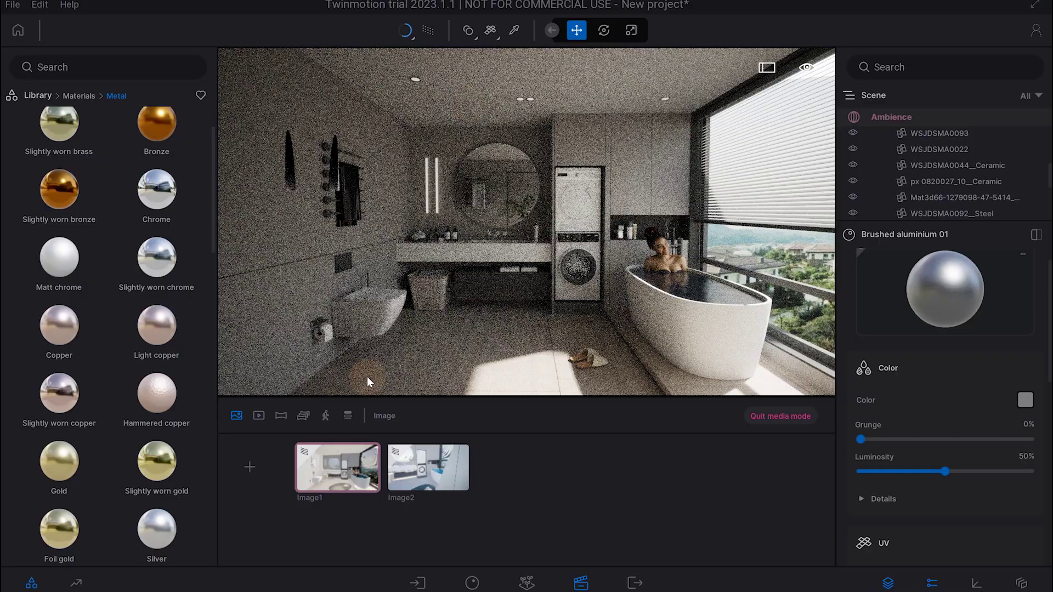
click(255, 469)
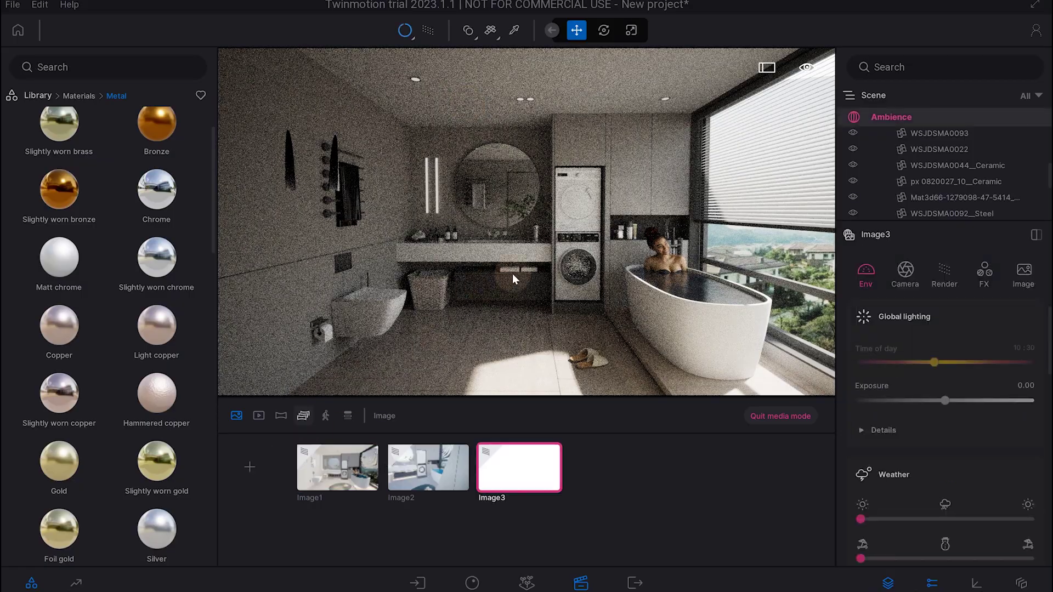
- Turn off path tracing and reframe the Image3 camera around the tub and vanity
scroll(537, 266, up, 5)
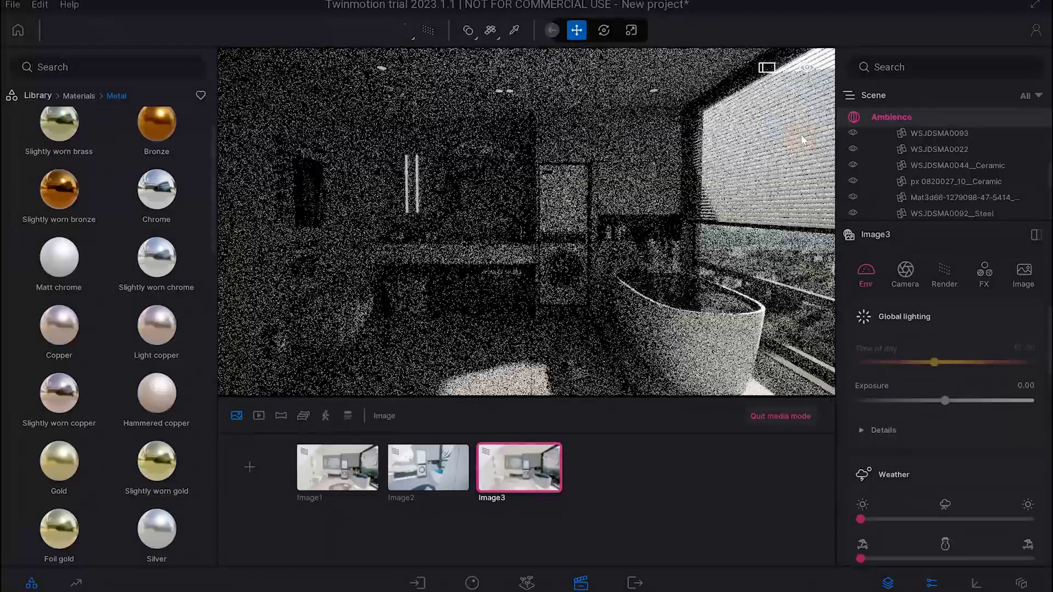
click(428, 30)
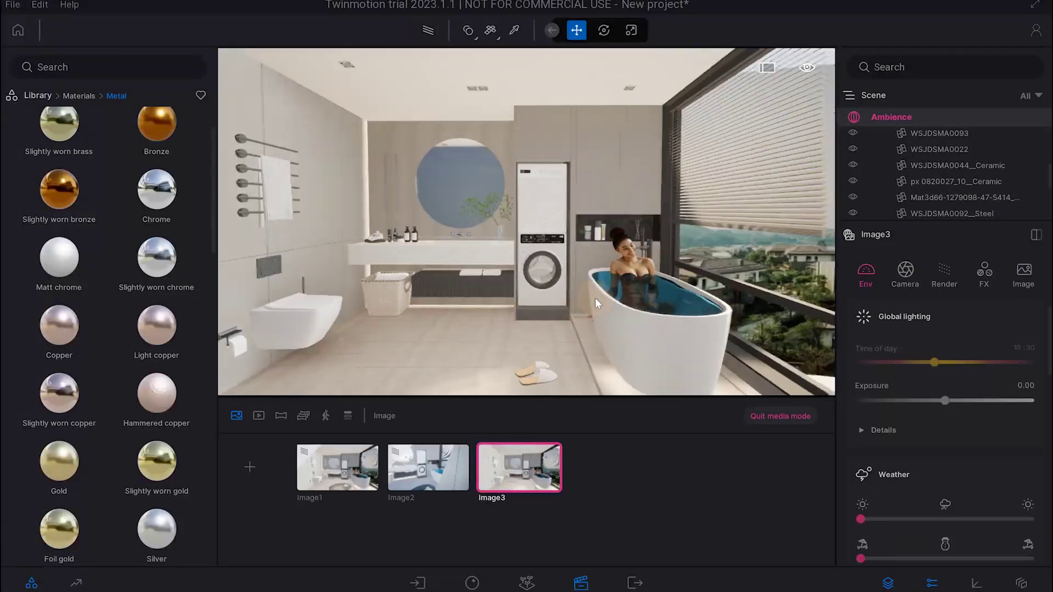
key(Right)
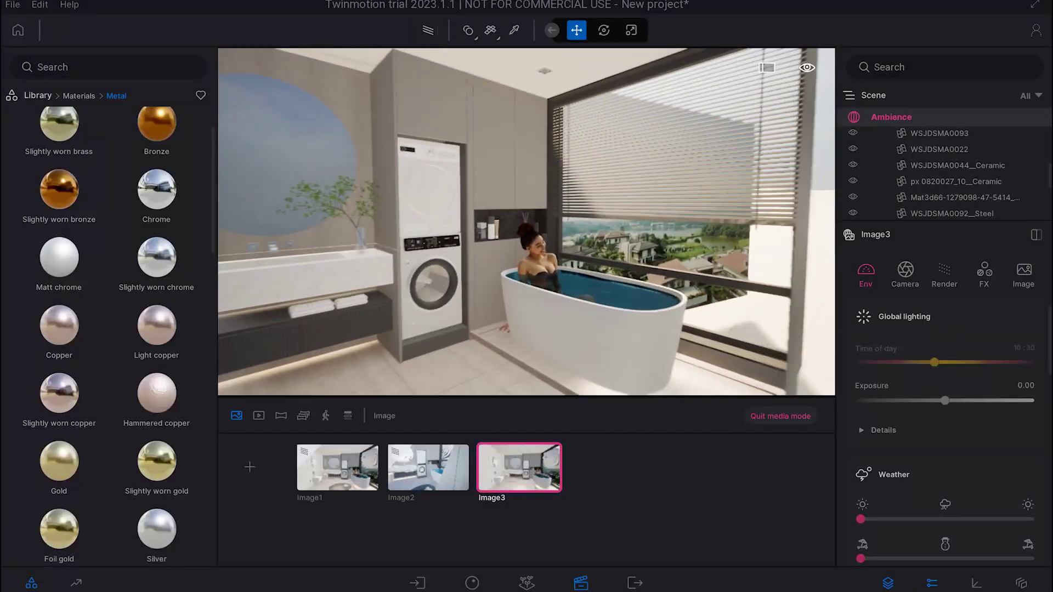
key(Right)
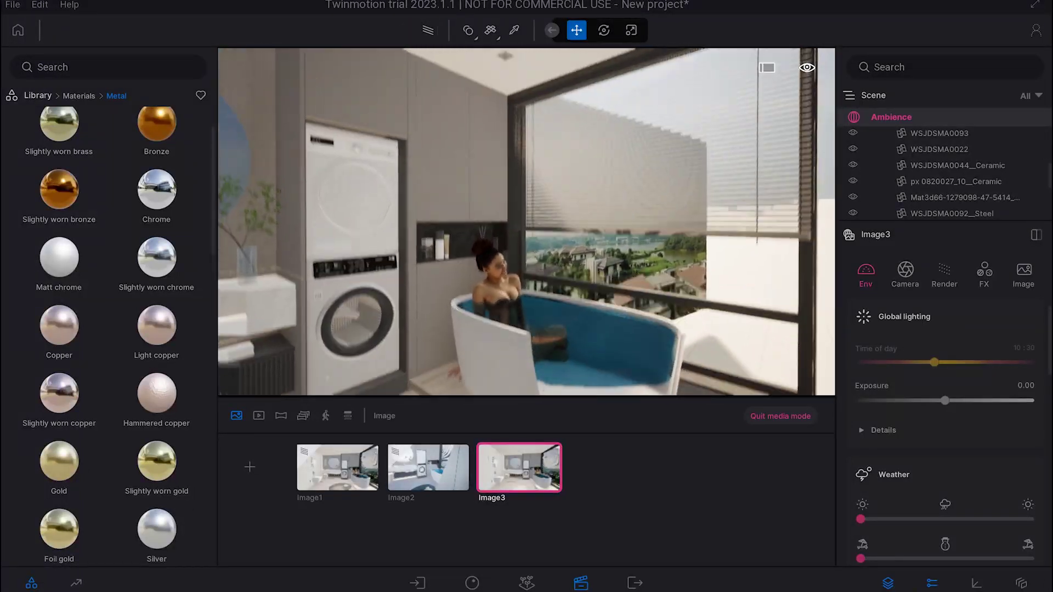
key(Left)
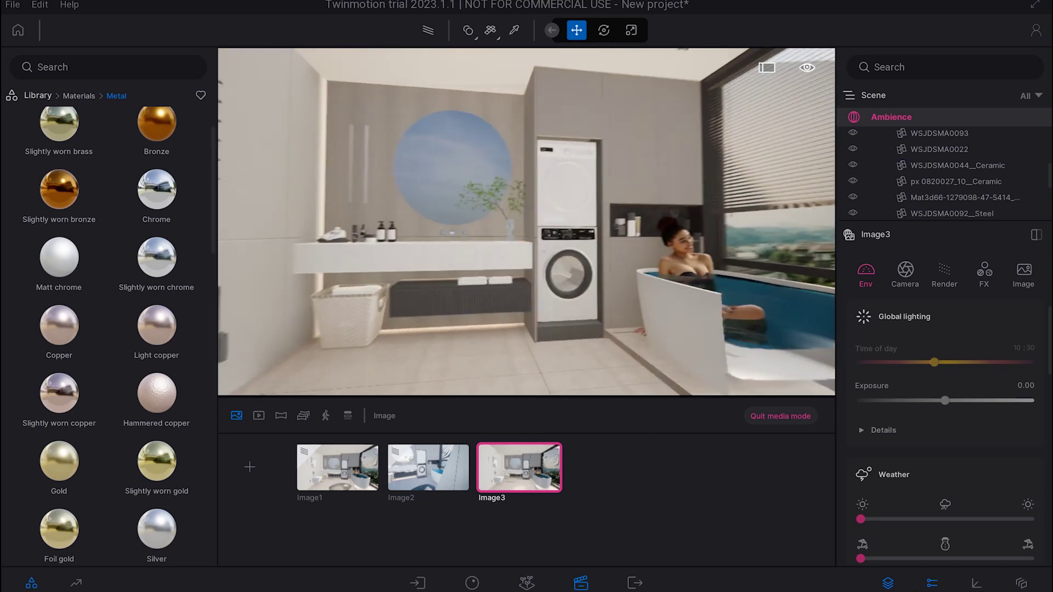
- Re-enable path tracing on Image3, then switch to the Image1 shot
click(337, 467)
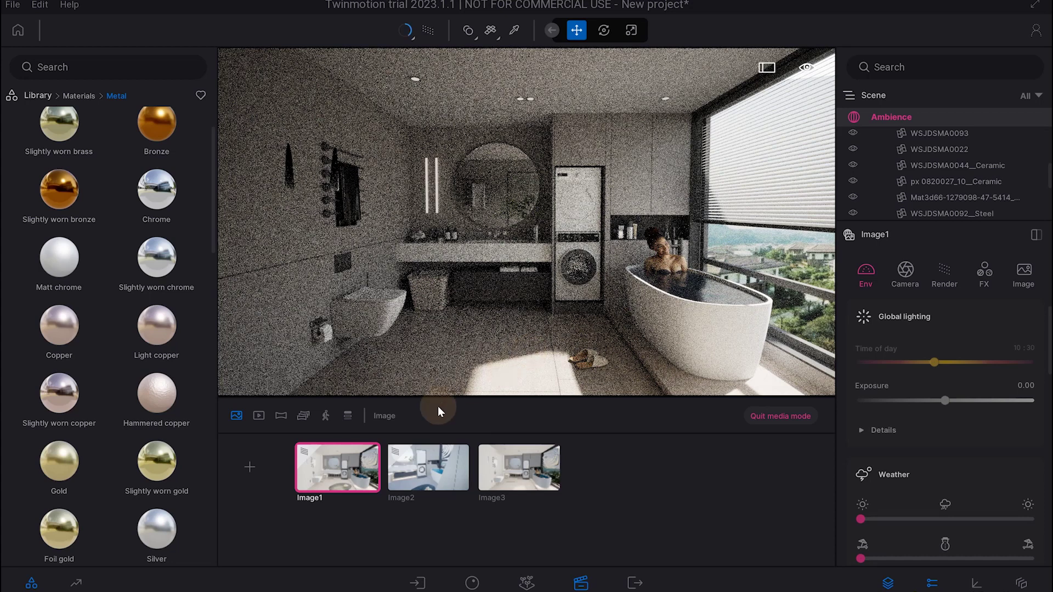
click(515, 475)
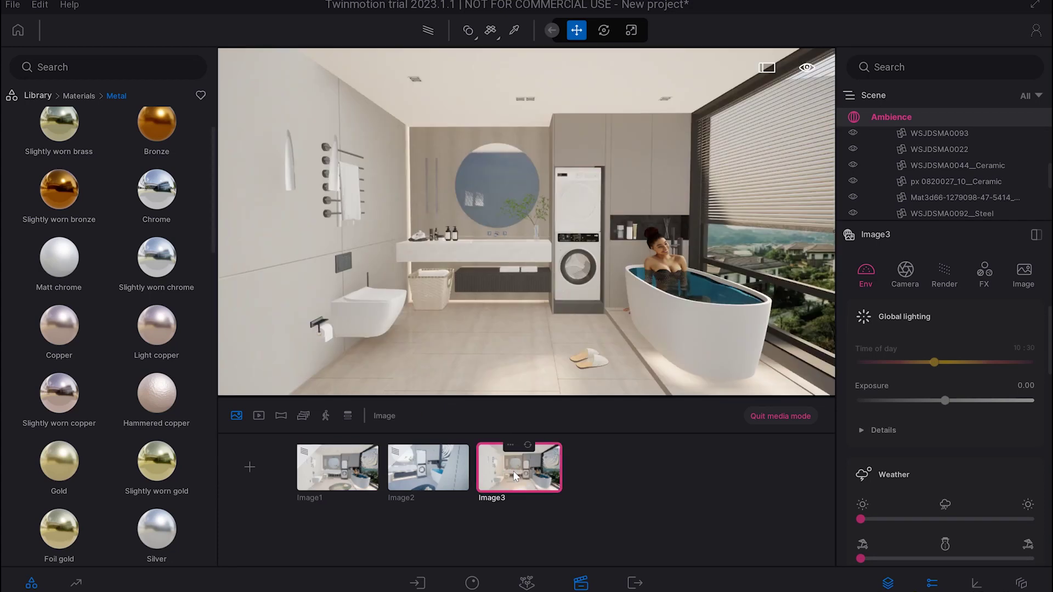
click(427, 30)
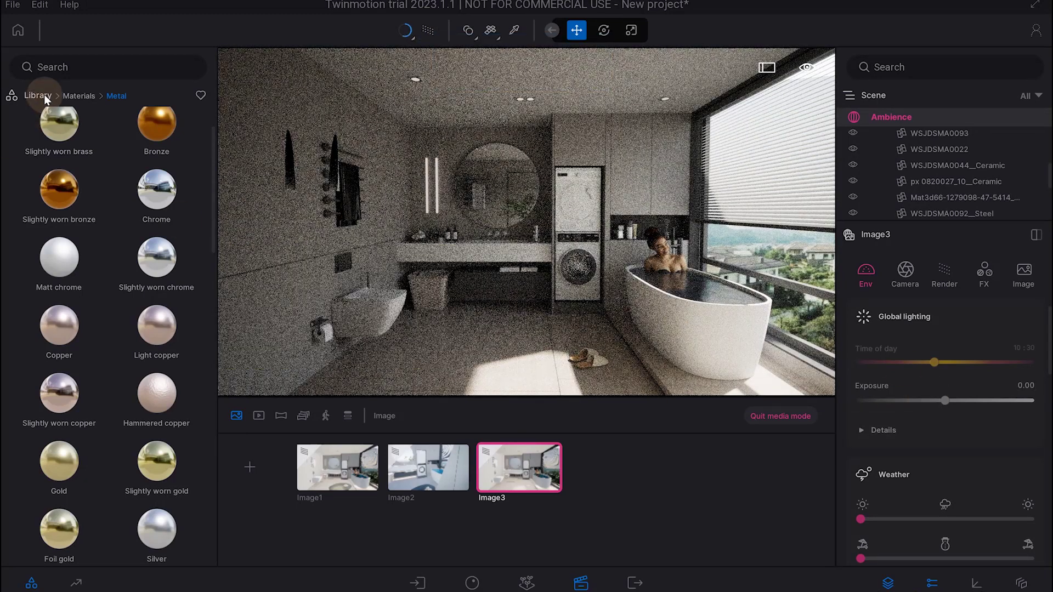
click(336, 469)
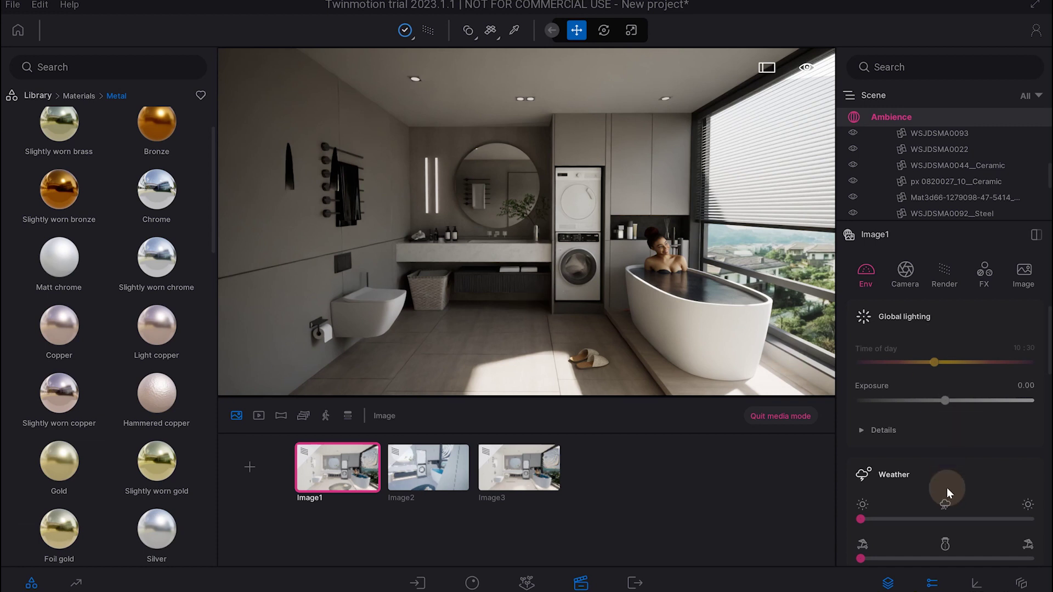
click(38, 95)
- Place a Carpet 150x80 from the living-room Decorations library on the floor beside the bathtub
click(60, 214)
click(60, 147)
click(90, 155)
click(154, 351)
scroll(202, 359, down, 5)
scroll(198, 384, down, 5)
scroll(206, 472, down, 5)
scroll(212, 412, up, 10)
scroll(214, 290, up, 8)
scroll(208, 275, down, 3)
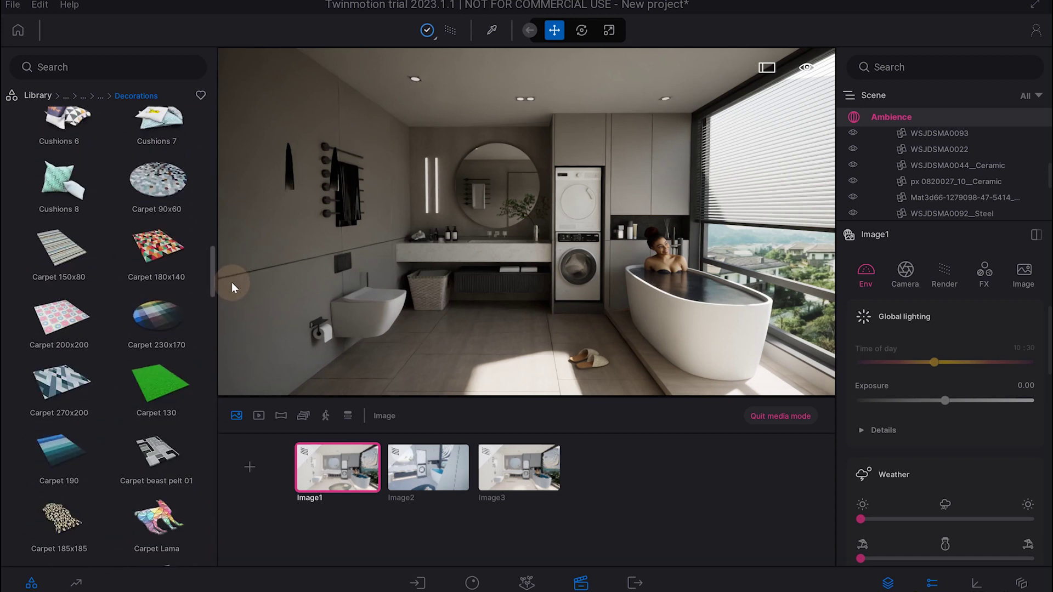
mouse_move(59, 250)
mouse_down()
mouse_move(537, 357)
mouse_move(502, 394)
mouse_move(541, 391)
mouse_move(371, 298)
mouse_up()
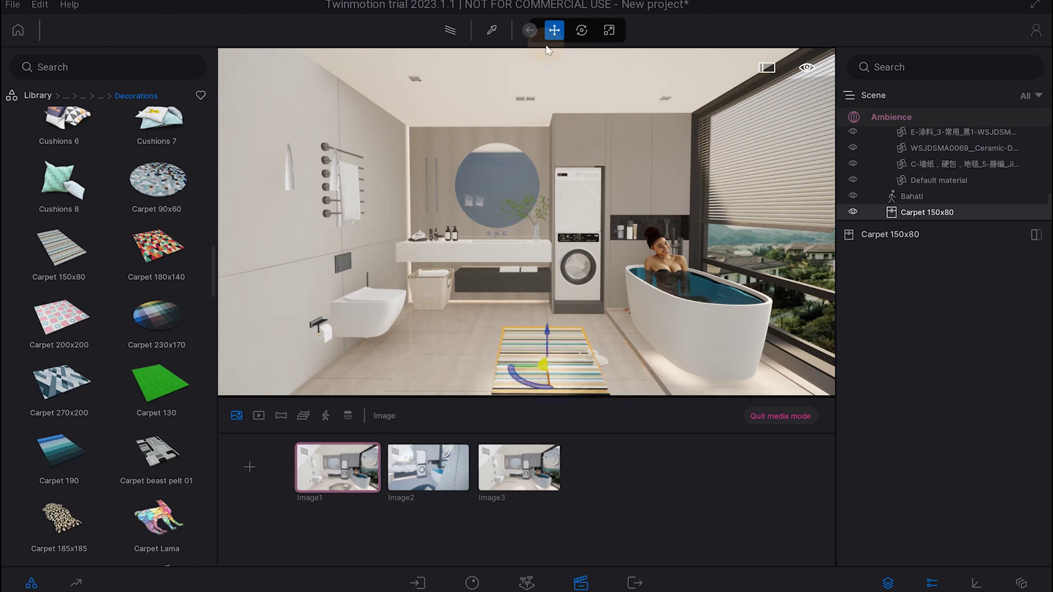
- Apply the Long pile carpet 06 fabric material to the carpet
click(38, 96)
click(58, 134)
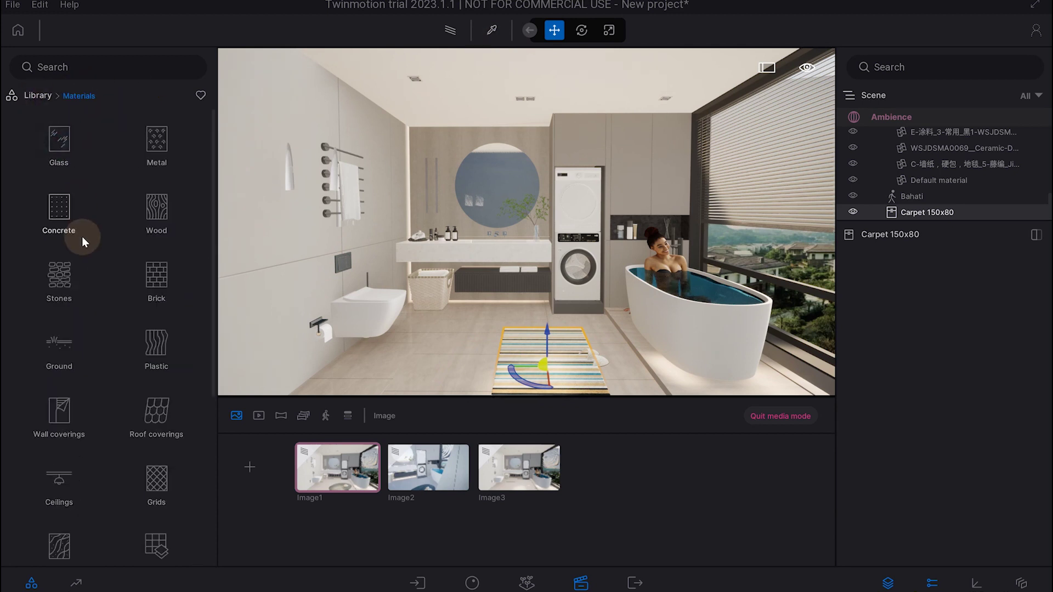
scroll(64, 282, down, 2)
scroll(64, 287, down, 1)
scroll(66, 294, down, 1)
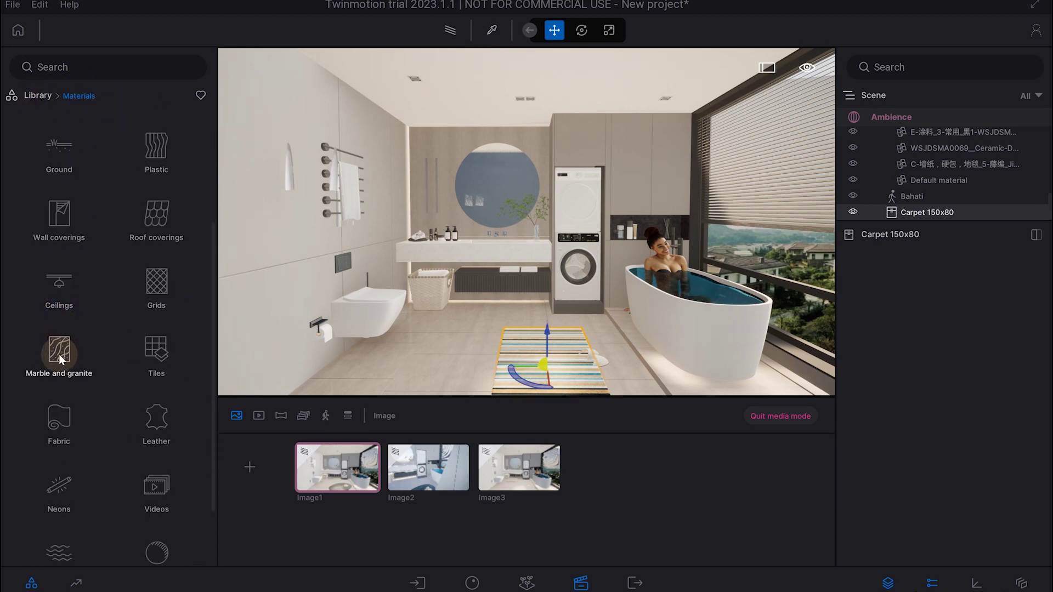
scroll(55, 329, down, 1)
click(58, 367)
mouse_move(157, 136)
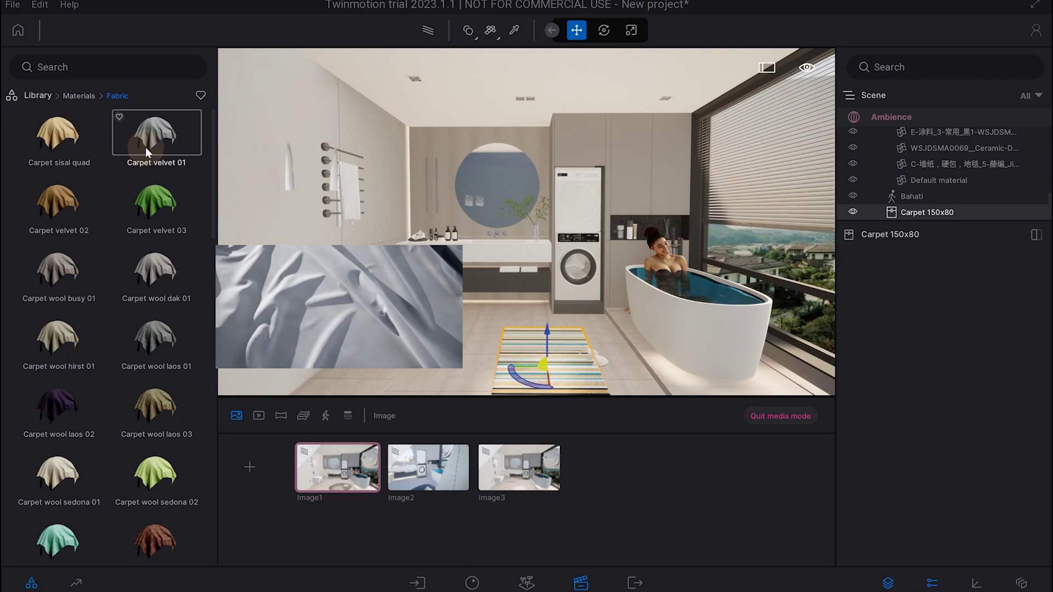
scroll(110, 334, down, 2)
scroll(106, 404, down, 4)
scroll(126, 433, down, 3)
scroll(149, 449, down, 2)
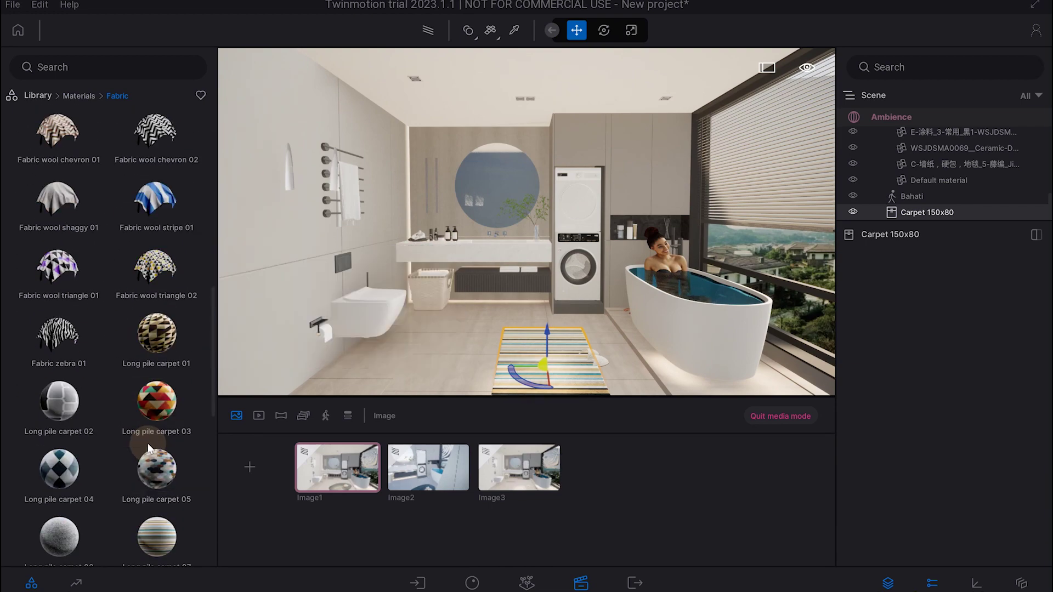
scroll(149, 449, down, 1)
drag(59, 469, 546, 376)
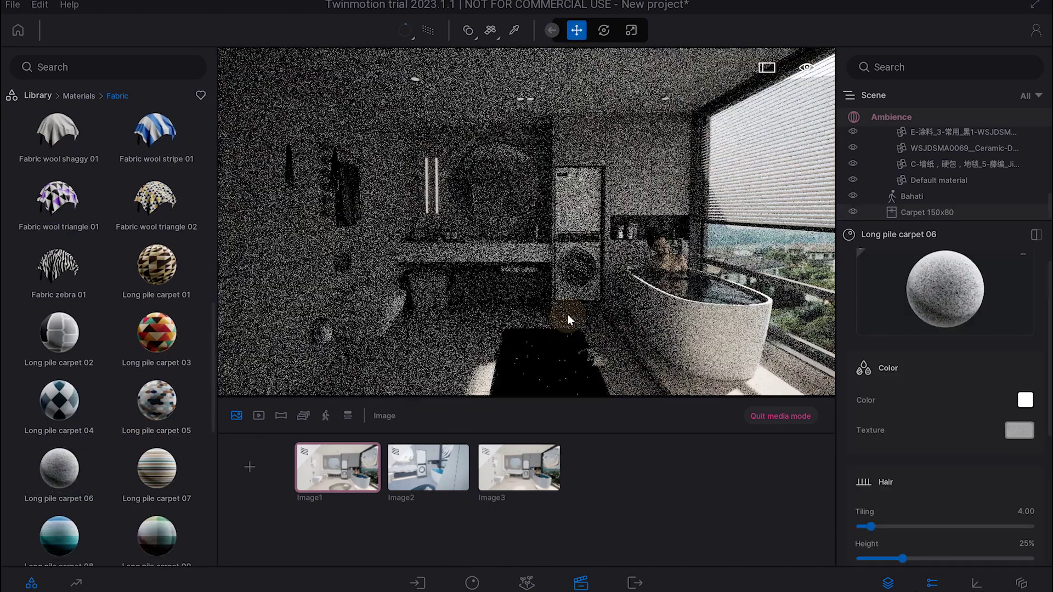
- Reposition the carpet on the floor, scale it to 0.8, and view it path-traced
click(565, 373)
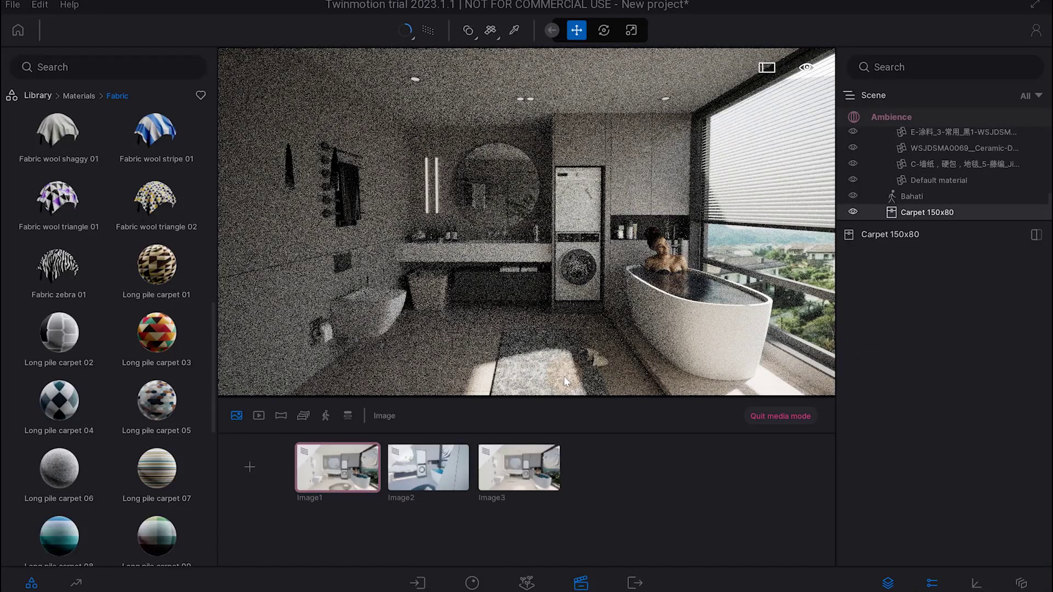
click(424, 32)
drag(547, 378, 585, 336)
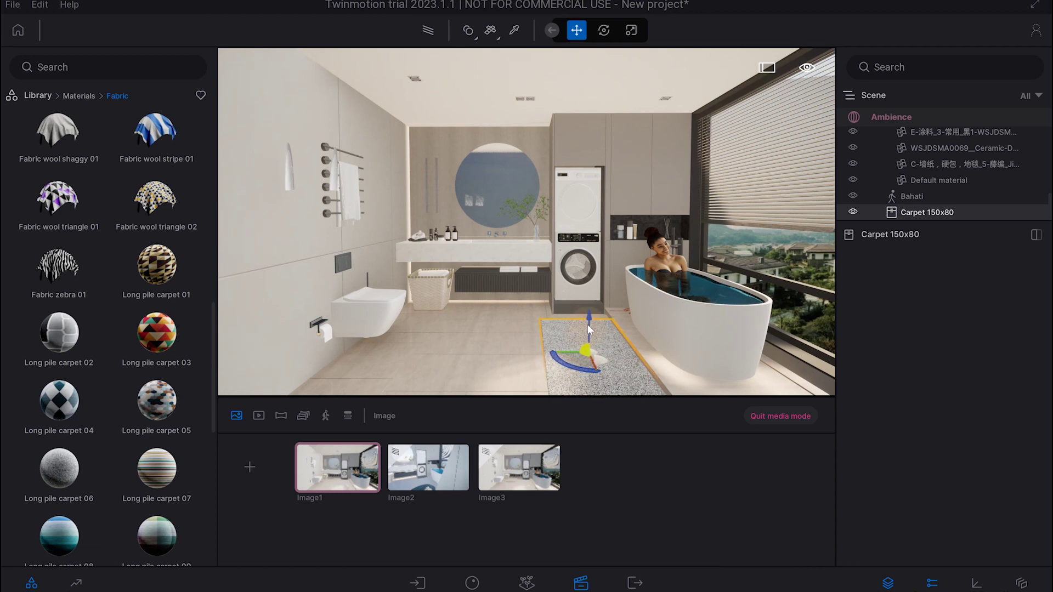
drag(591, 318, 594, 319)
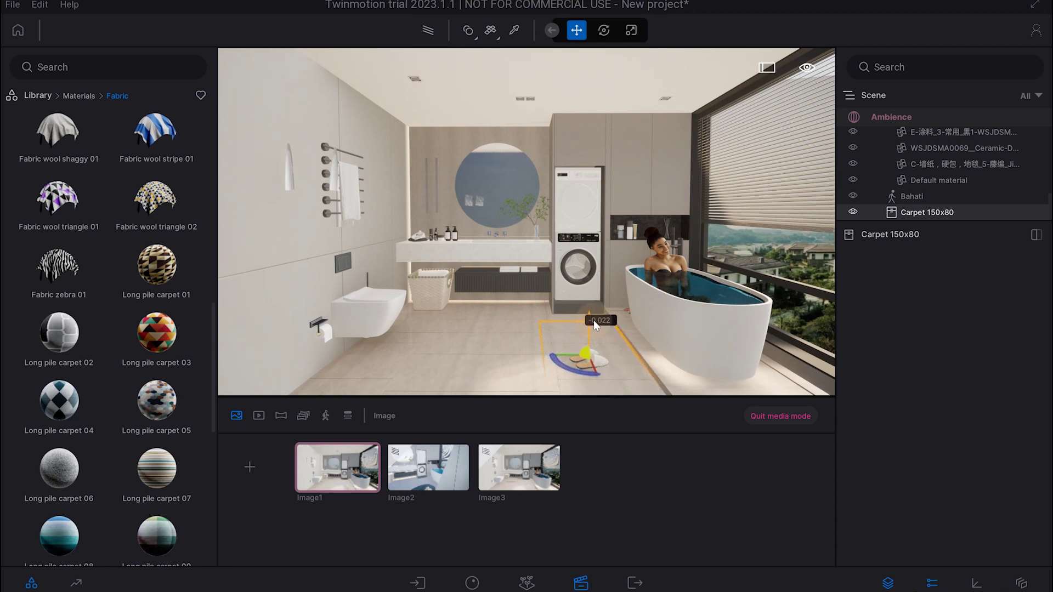
drag(594, 318, 591, 318)
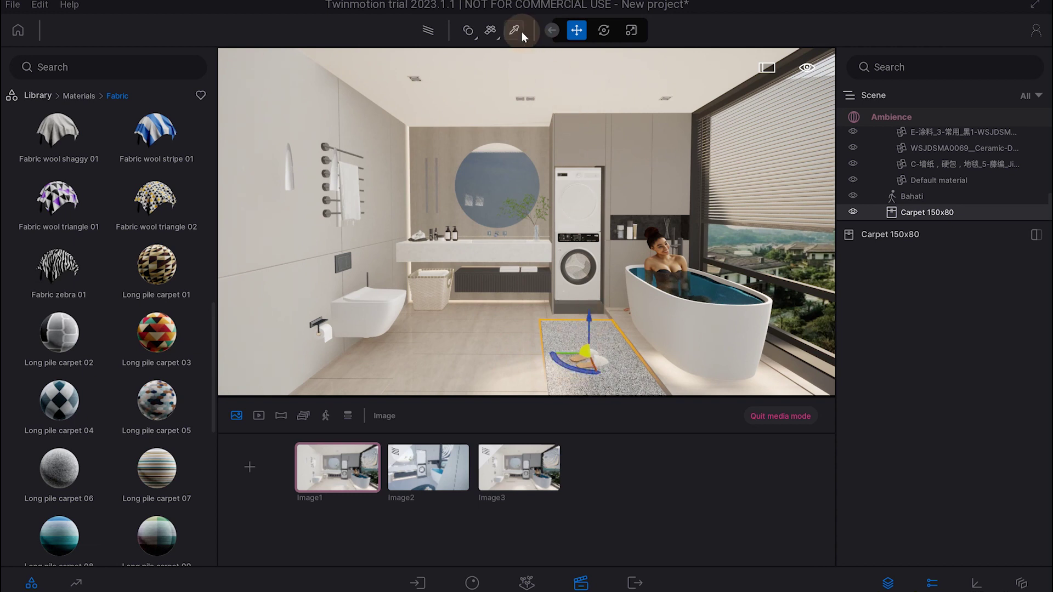
click(604, 31)
click(632, 32)
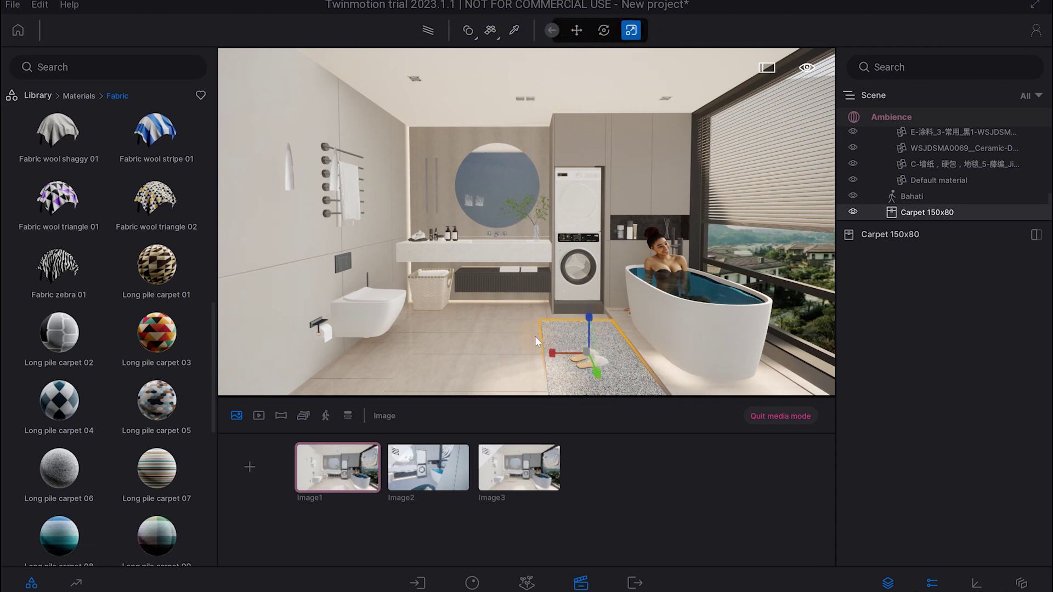
text(0.8)
key(Return)
click(579, 34)
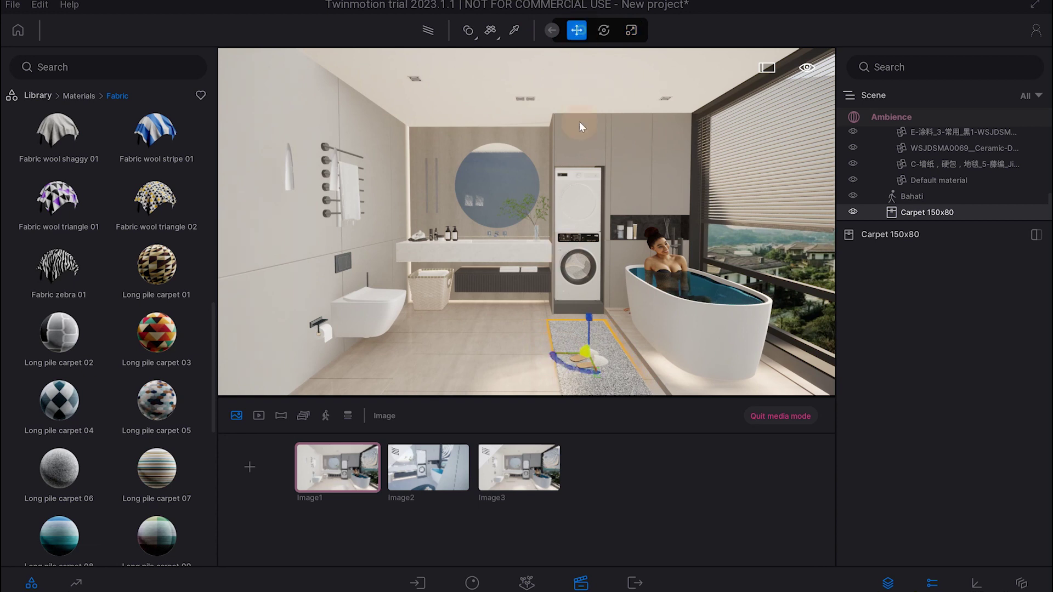
drag(585, 363, 593, 359)
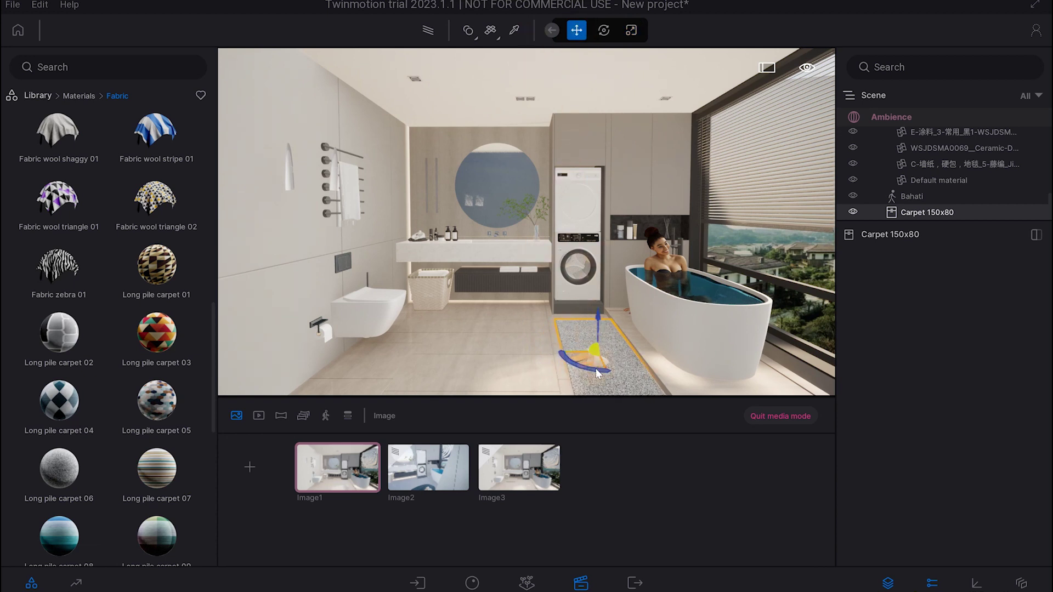
click(428, 32)
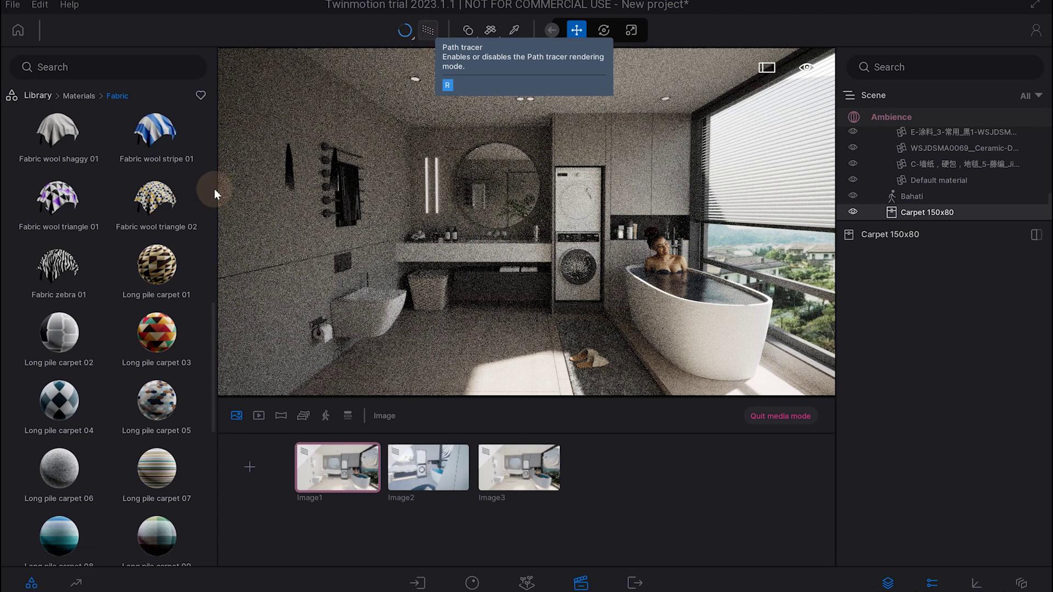
- In the real-time view, tint the Long pile carpet 06 cream #FFF5D8
scroll(131, 446, down, 2)
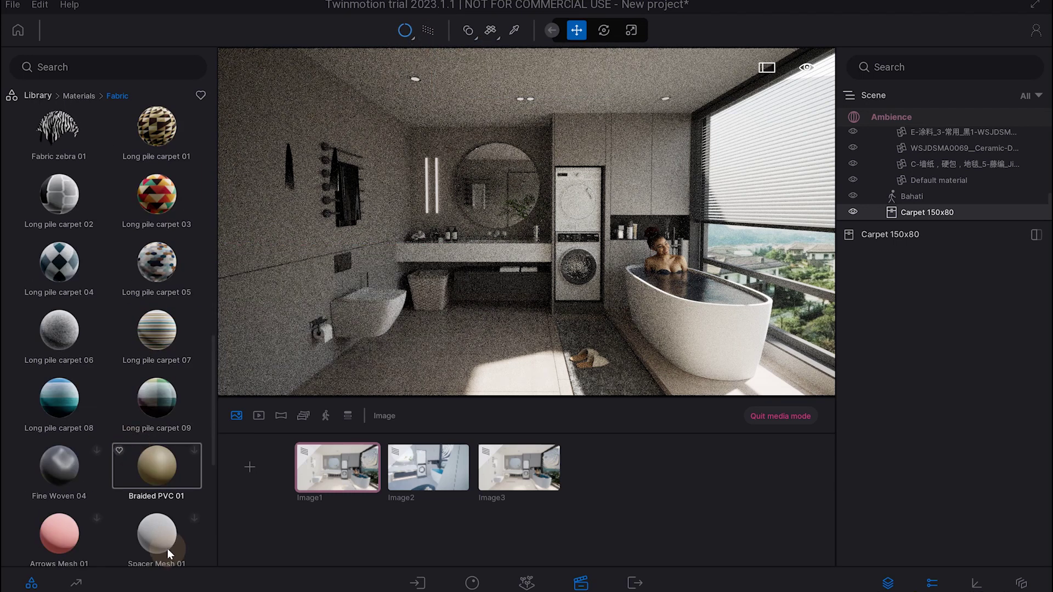
scroll(165, 544, down, 2)
click(576, 30)
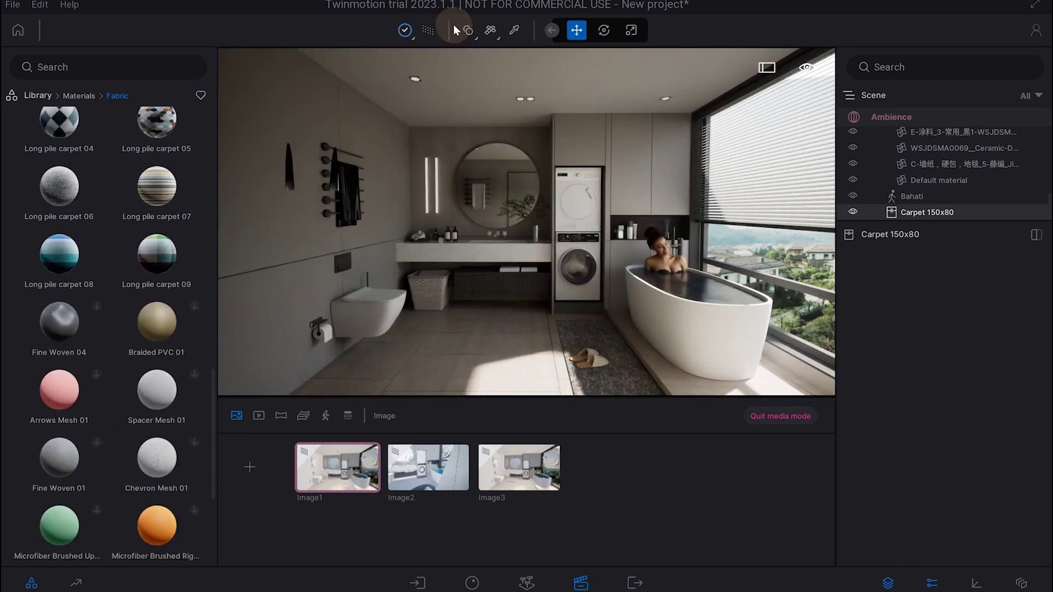
click(432, 29)
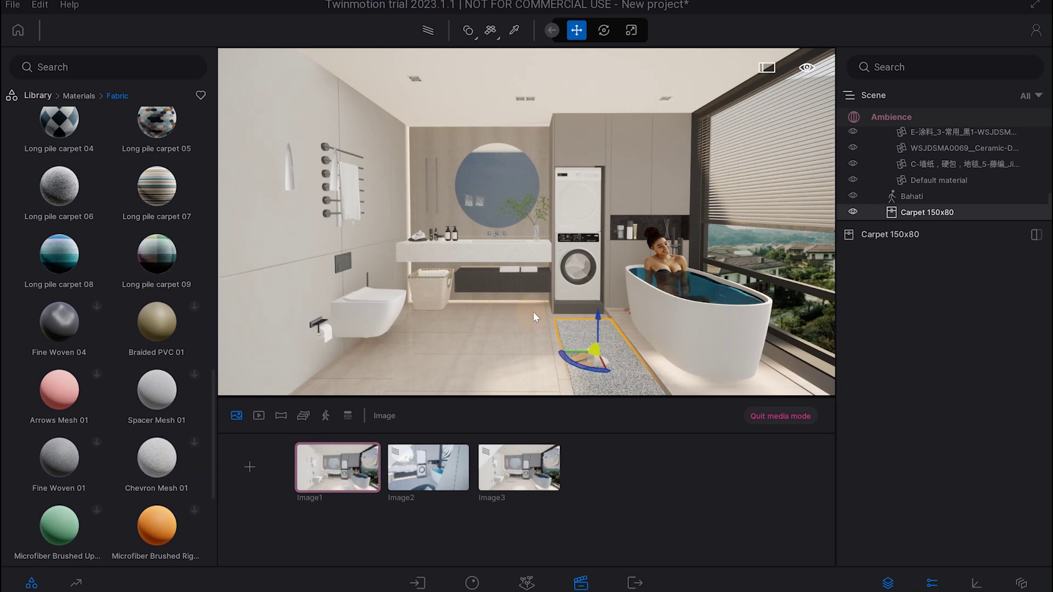
click(514, 30)
click(622, 378)
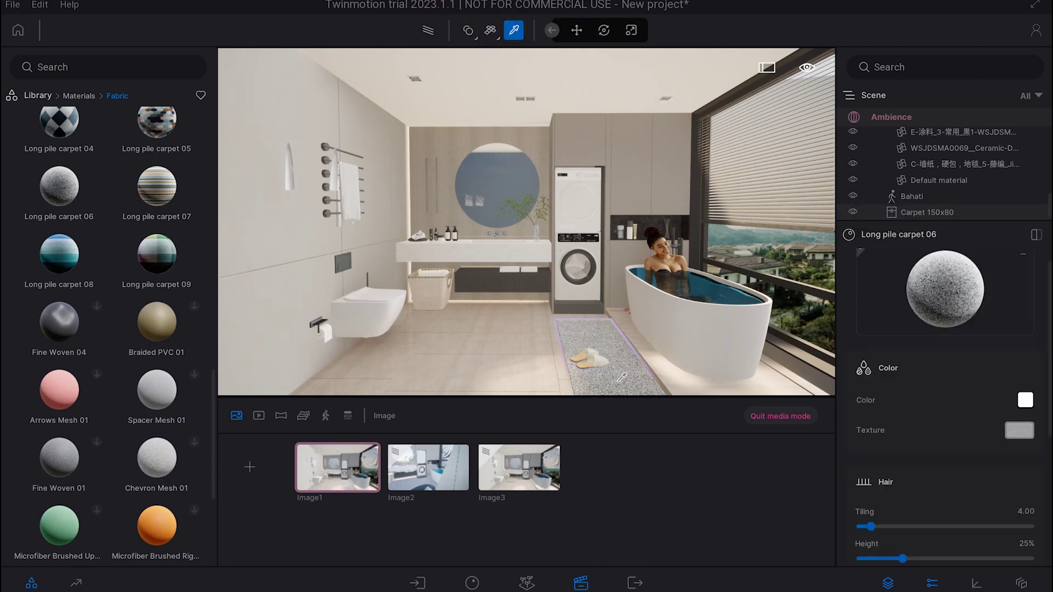
click(1026, 400)
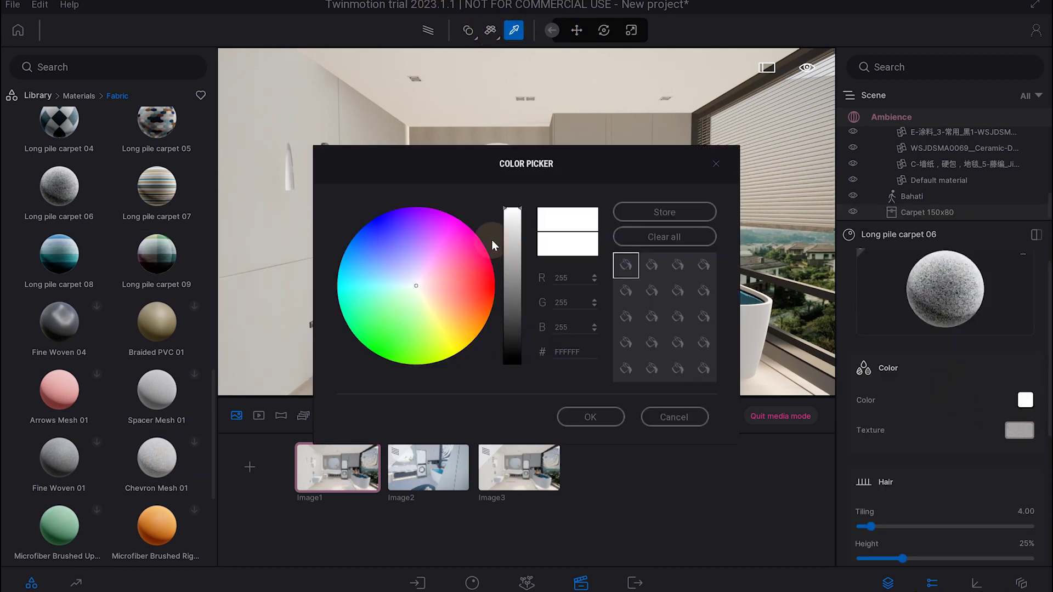
click(425, 295)
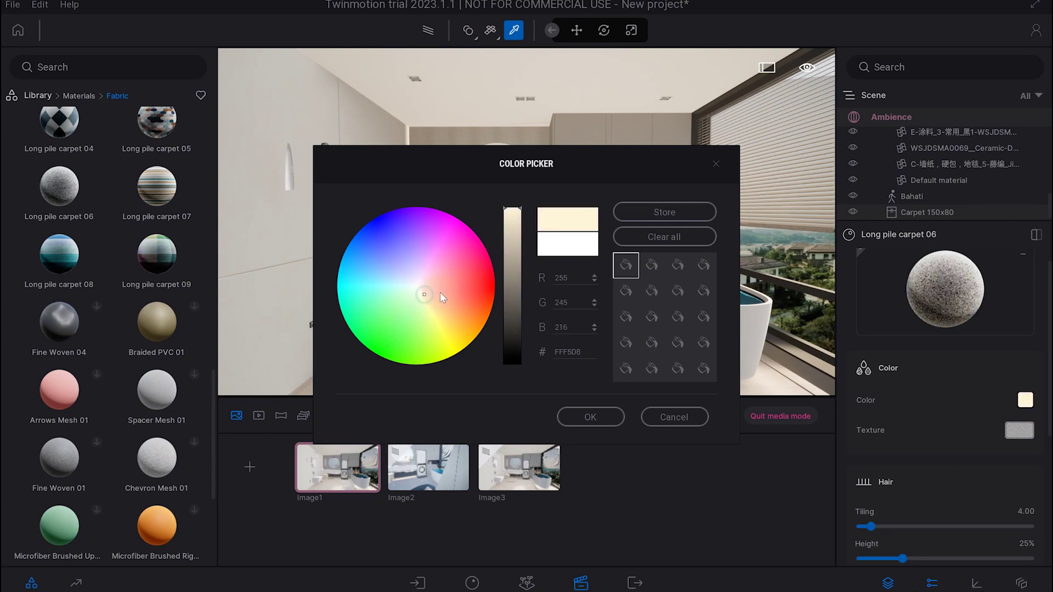
click(595, 416)
- Turn path tracing back on and change the carpet colour to near-white #FDFFF5
click(428, 30)
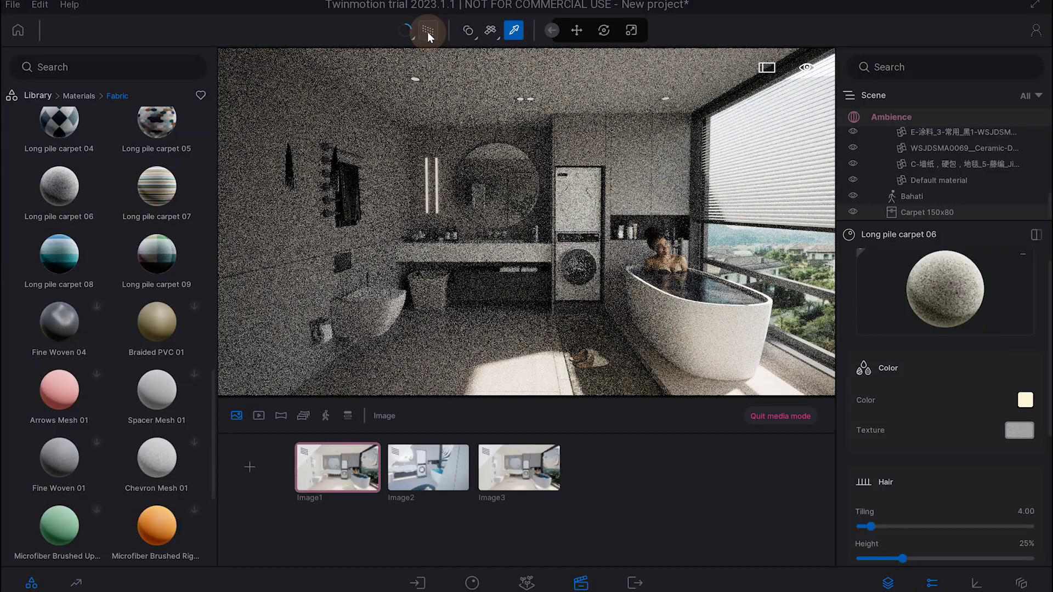
click(1025, 400)
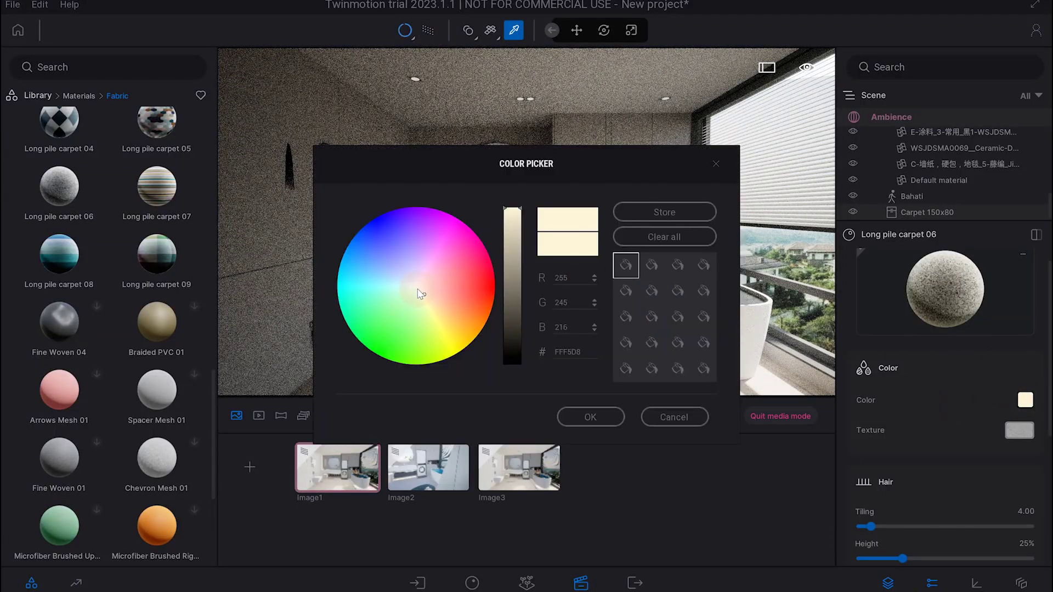
click(417, 287)
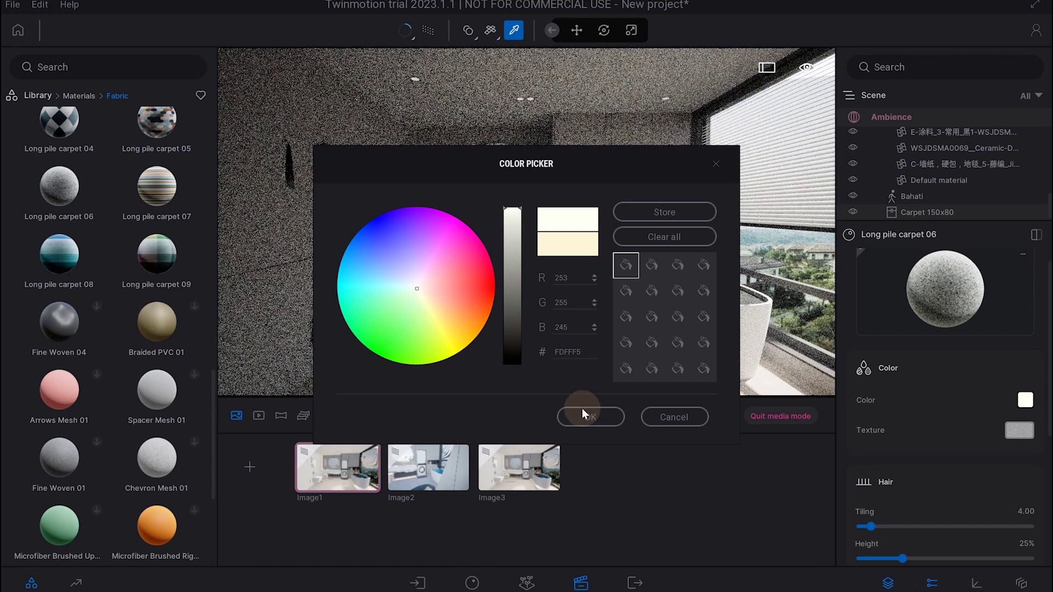
click(583, 416)
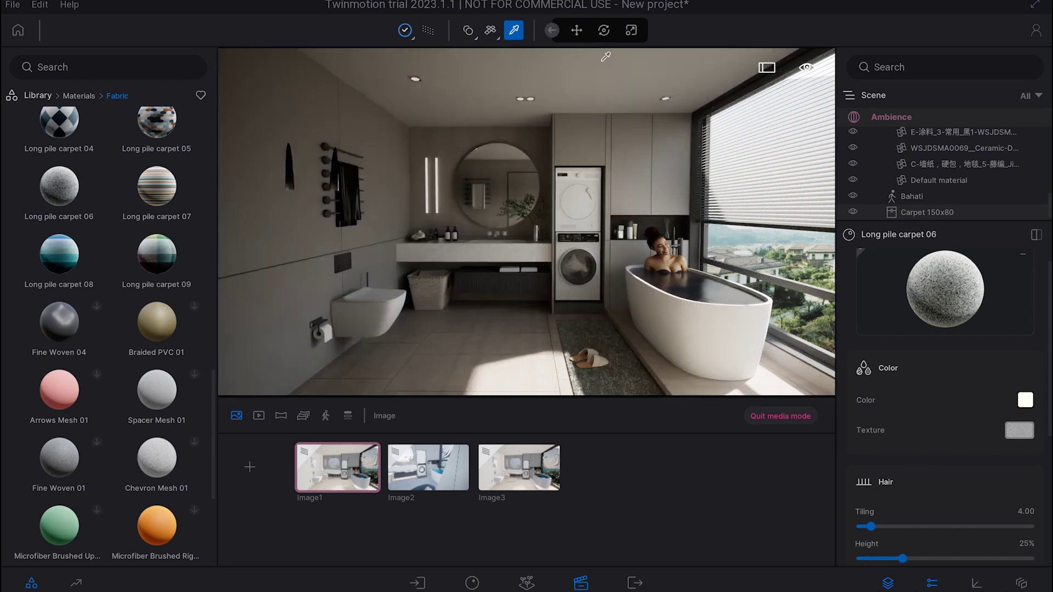
- Set [0016_Tomato] roughness to 39% and the Ash 05 G floor roughness to 8%
click(650, 164)
scroll(958, 506, down, 3)
scroll(959, 506, down, 2)
drag(1030, 484, 927, 485)
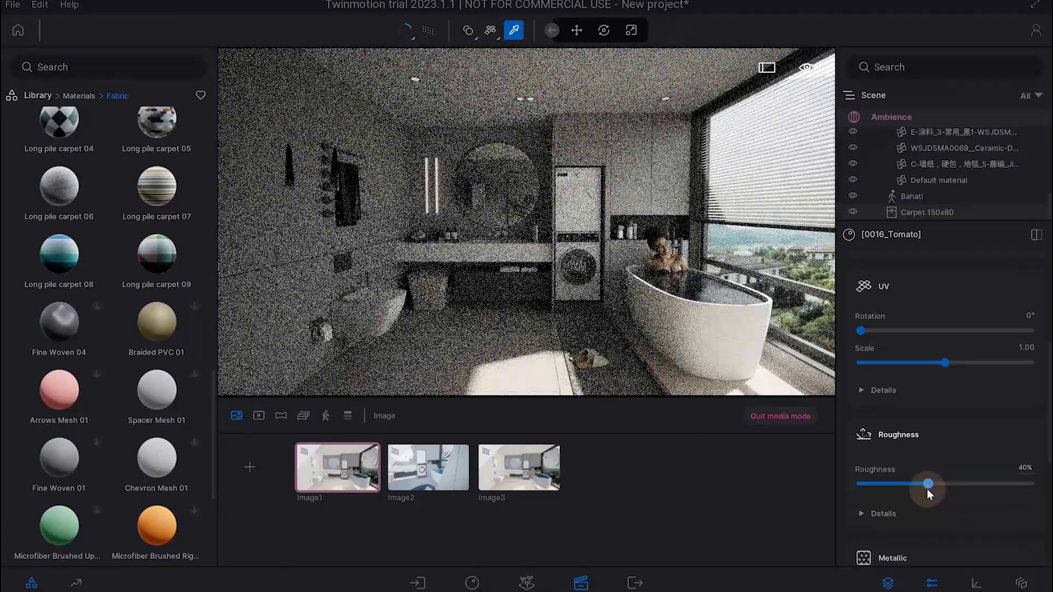
drag(927, 484, 862, 484)
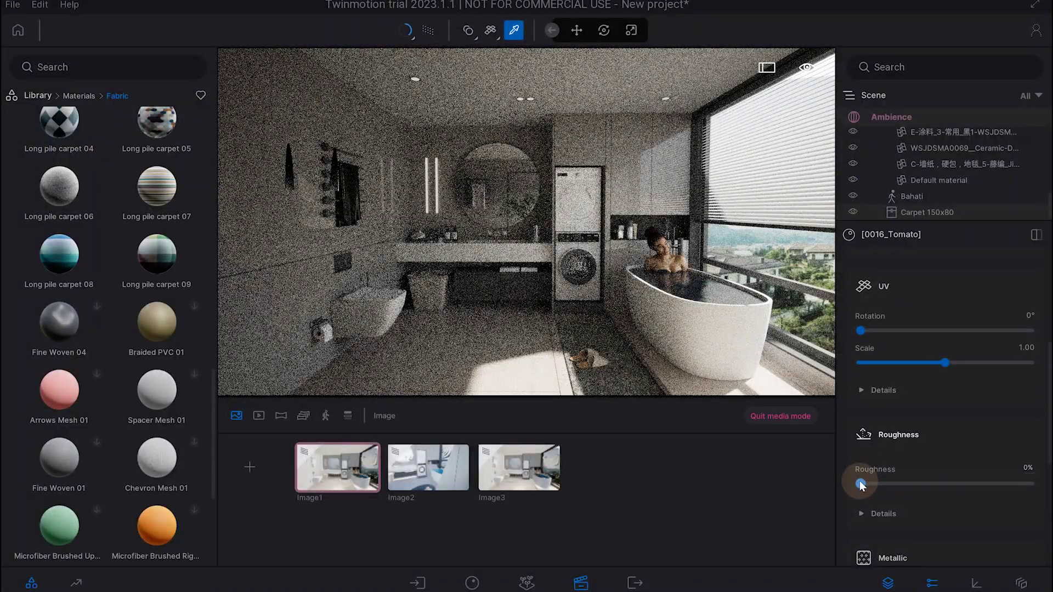
drag(860, 483, 926, 483)
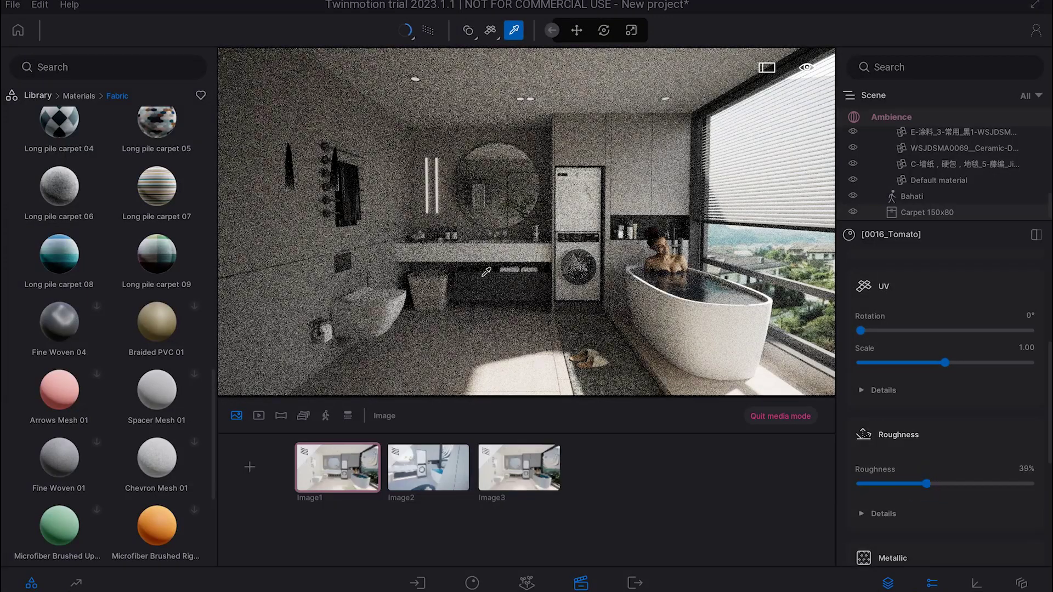
click(436, 386)
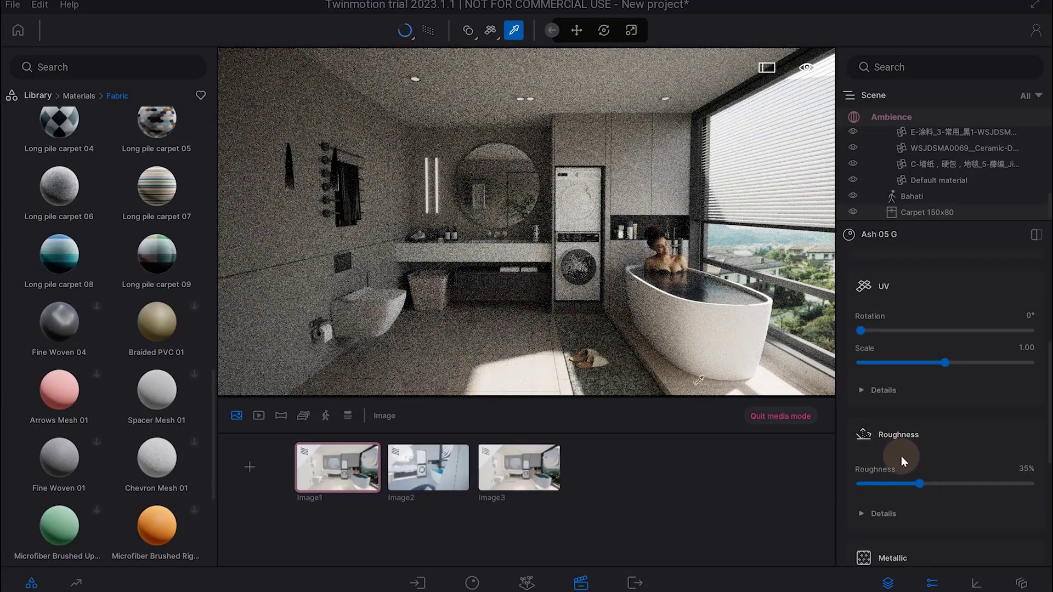
drag(915, 484, 874, 484)
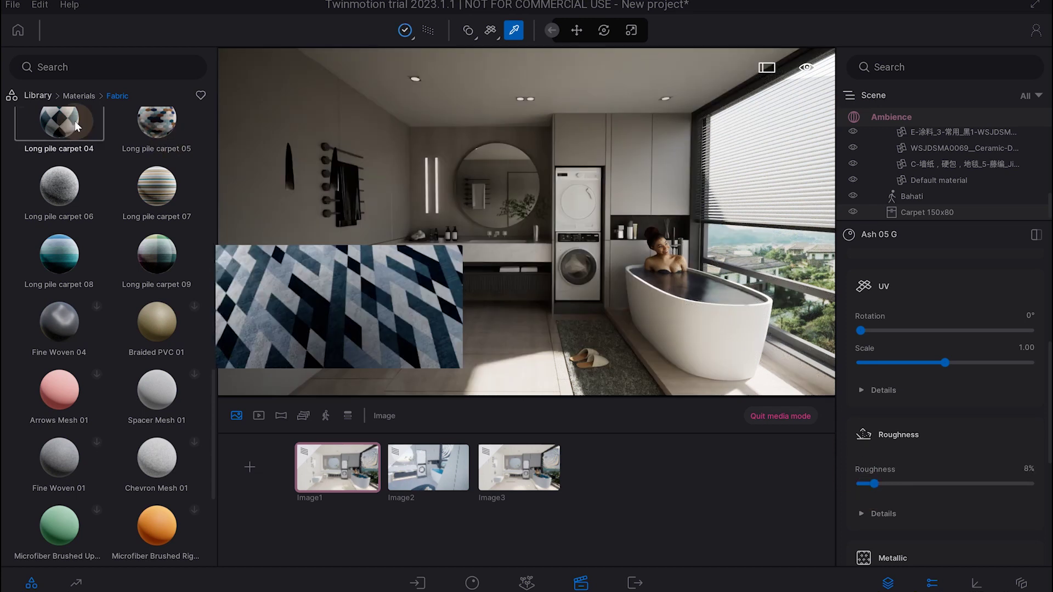
- Browse to the Water materials in the library
click(42, 96)
click(55, 142)
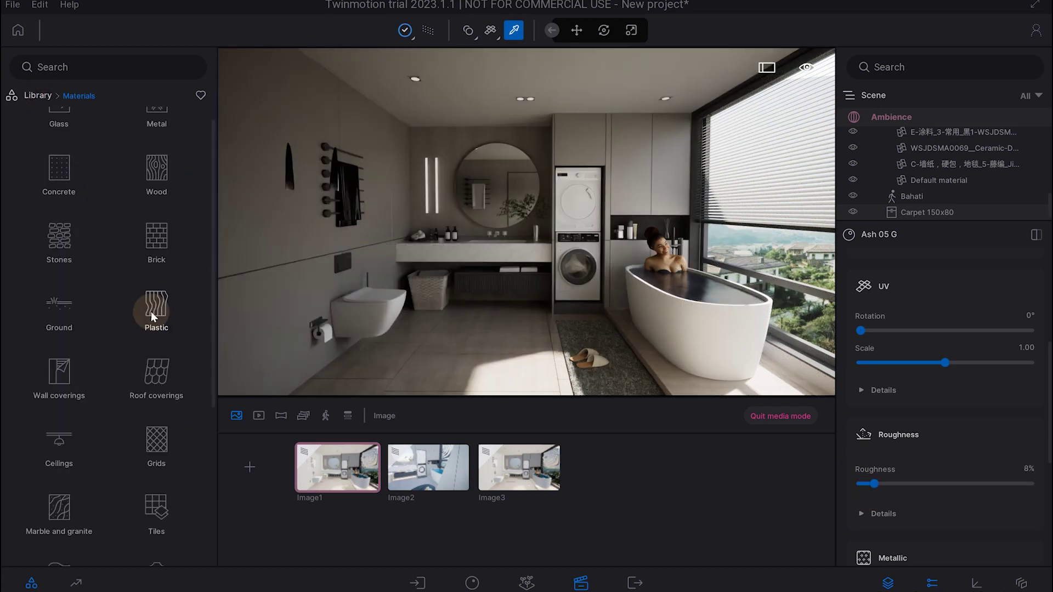
scroll(143, 373, down, 3)
scroll(78, 501, down, 2)
click(76, 476)
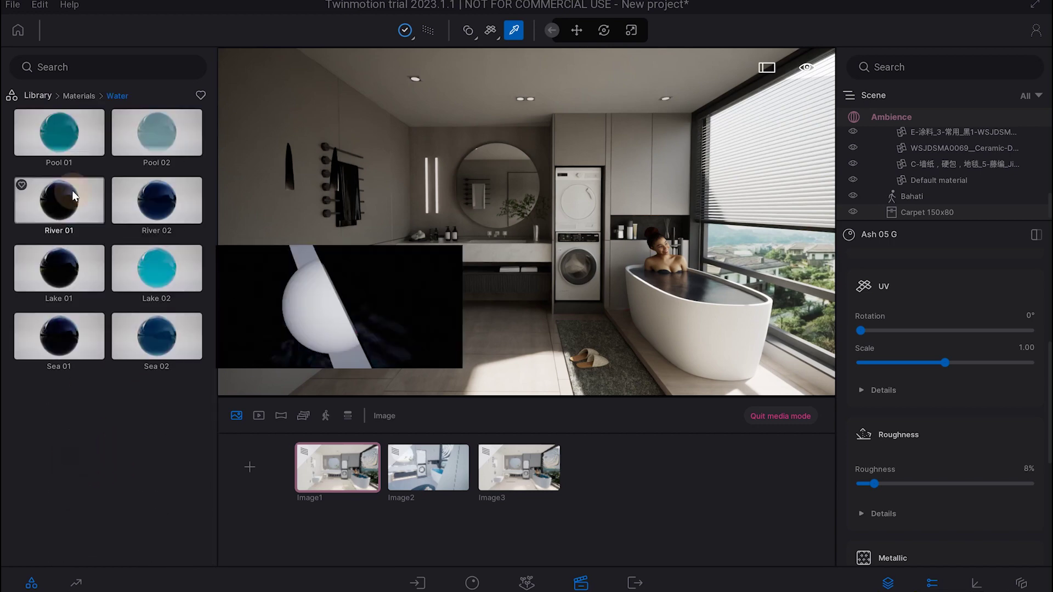
- Drop the Pool 02 water material onto the bathtub water and return to the Materials categories
mouse_move(183, 135)
mouse_down()
mouse_move(610, 300)
mouse_move(687, 291)
mouse_up()
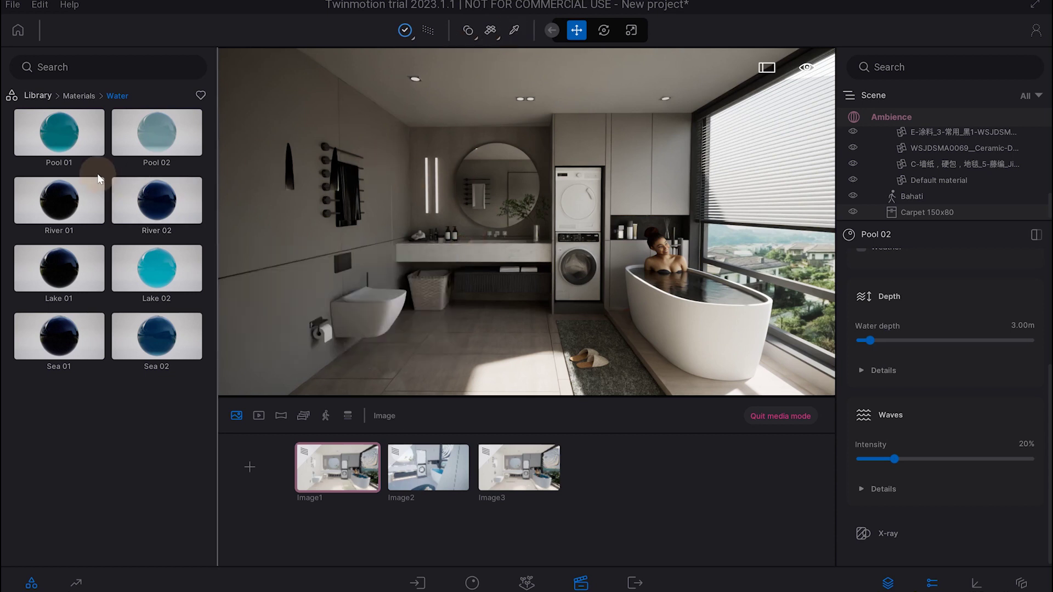
click(37, 95)
click(64, 139)
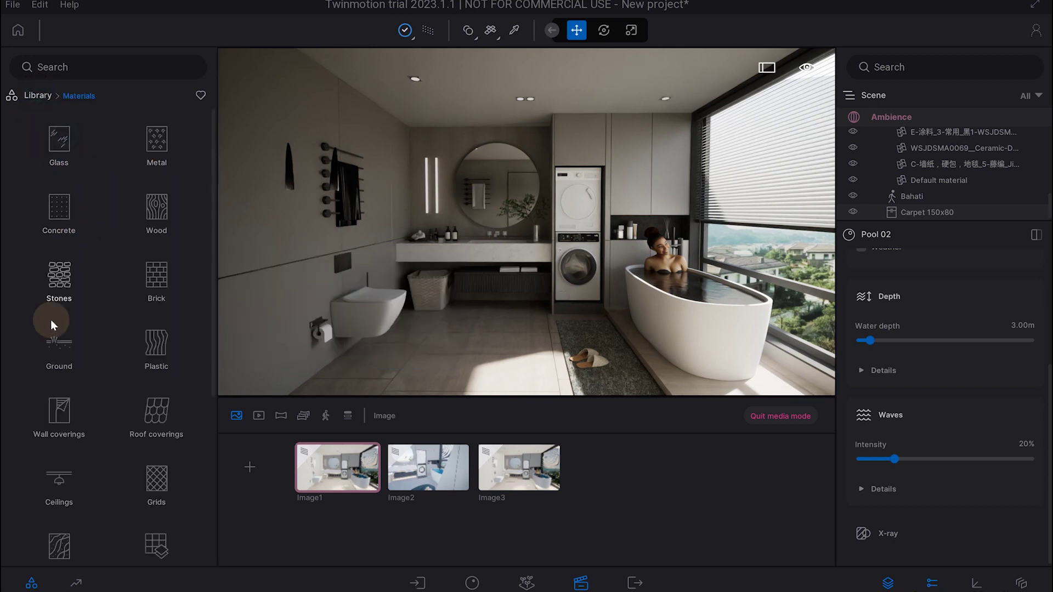
- Open the Marble and granite materials and sample the vanity's White Marble 01 A material
scroll(55, 346, down, 3)
click(67, 406)
scroll(136, 399, down, 5)
scroll(136, 398, down, 3)
scroll(149, 446, down, 5)
scroll(149, 446, down, 5)
click(514, 30)
click(463, 246)
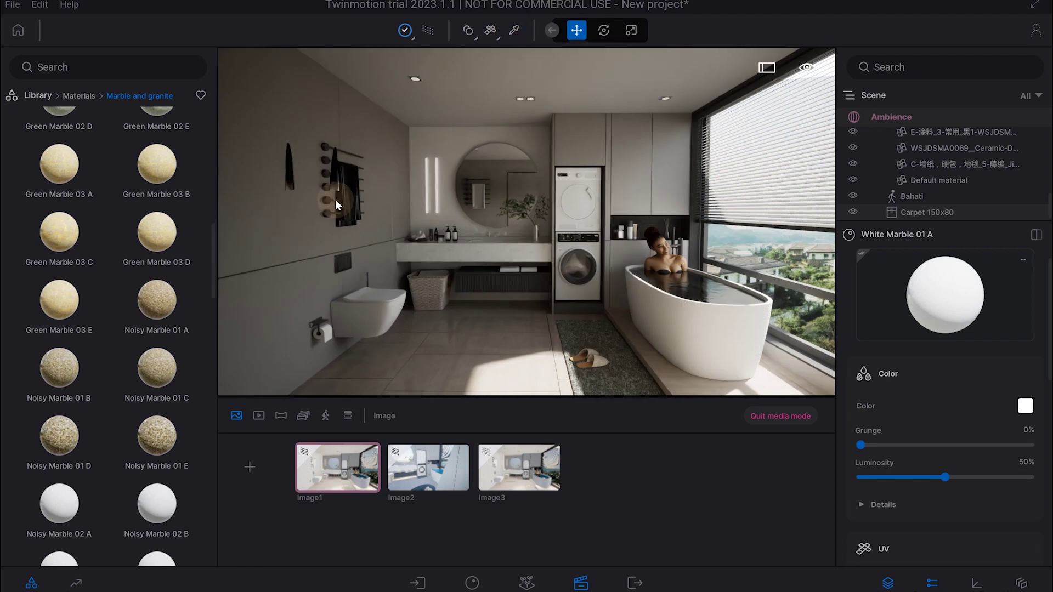
- Raise the [0016_Tomato] material's luminosity to 57%
click(514, 30)
click(713, 241)
scroll(934, 459, down, 2)
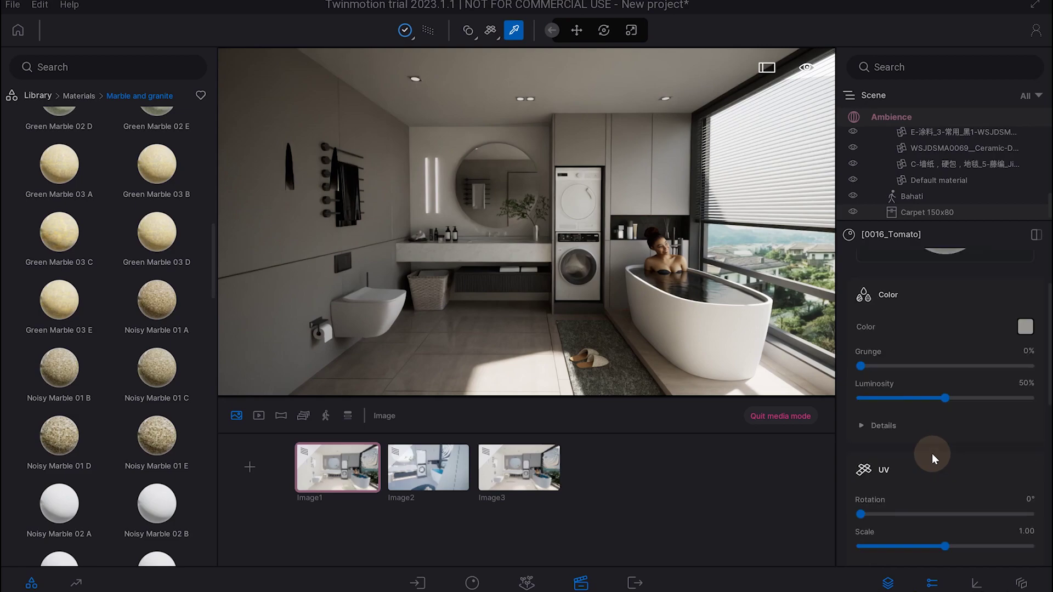
drag(945, 399, 957, 400)
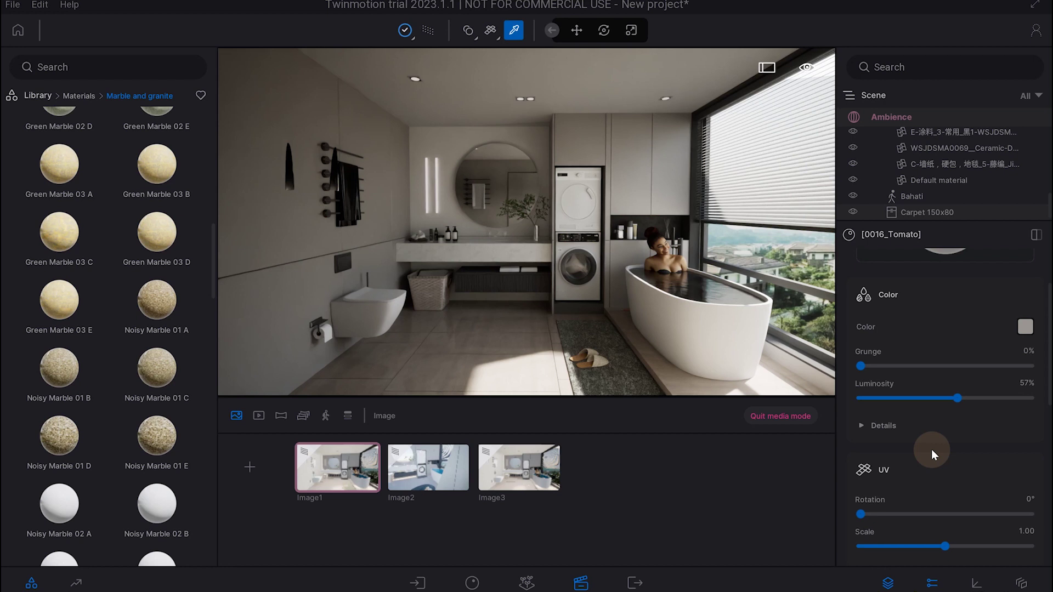
- Select the Image1 shot and include it in the image export
click(585, 585)
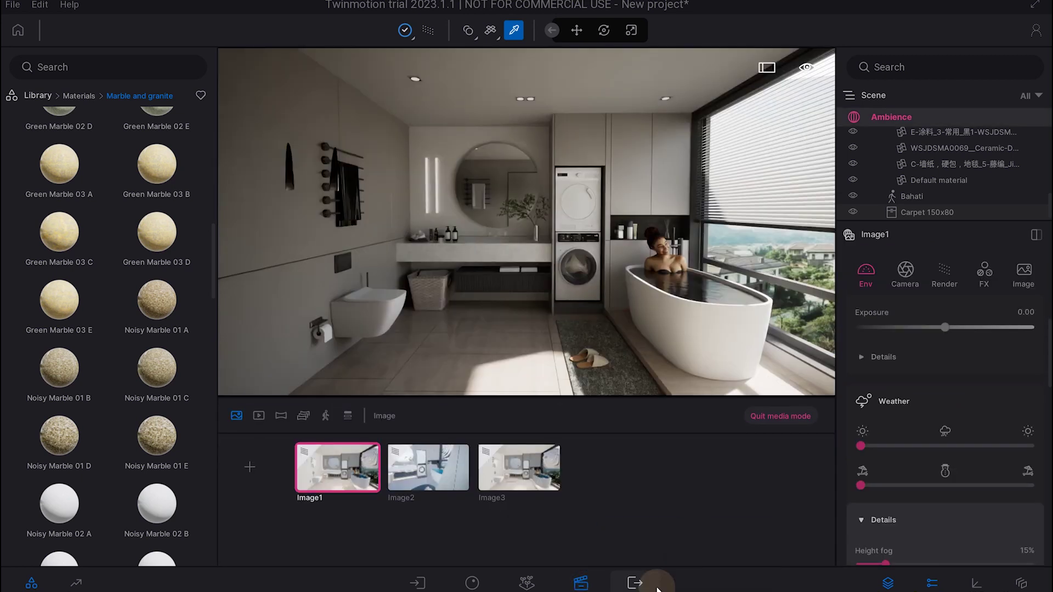
click(635, 583)
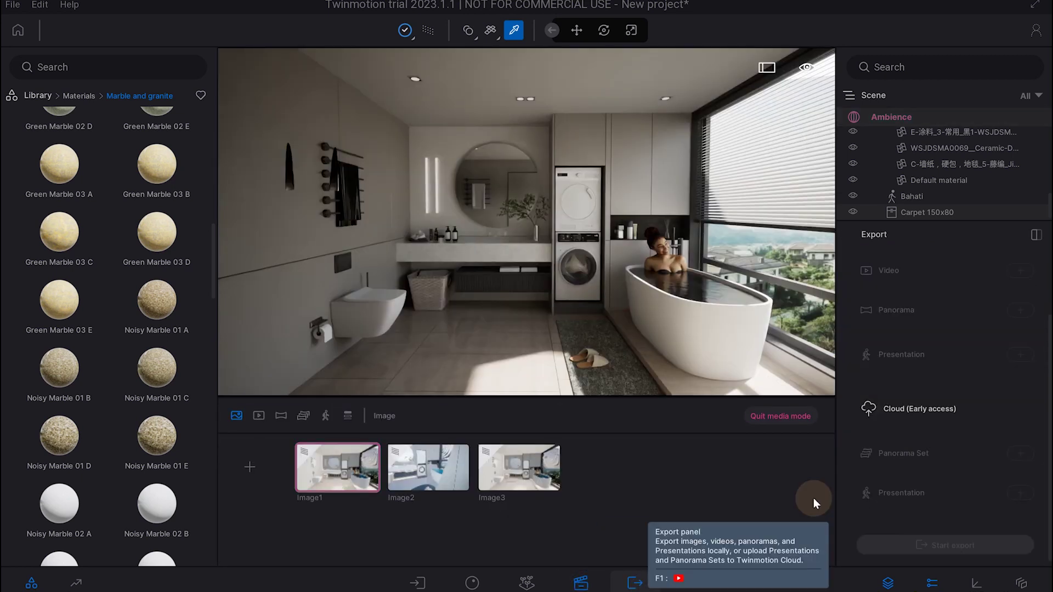
click(1024, 311)
click(351, 327)
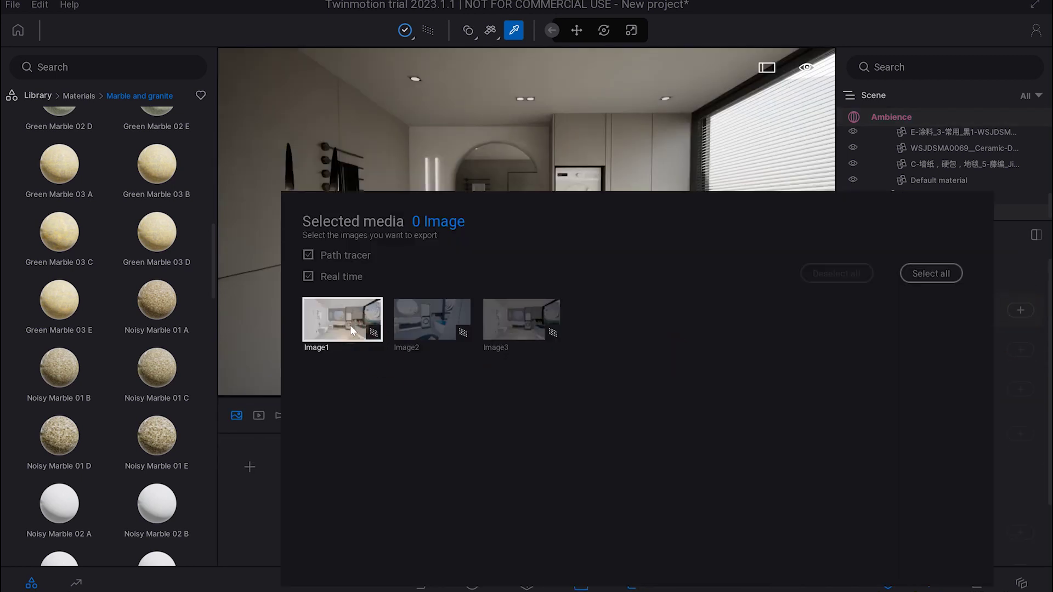
scroll(1031, 412, down, 3)
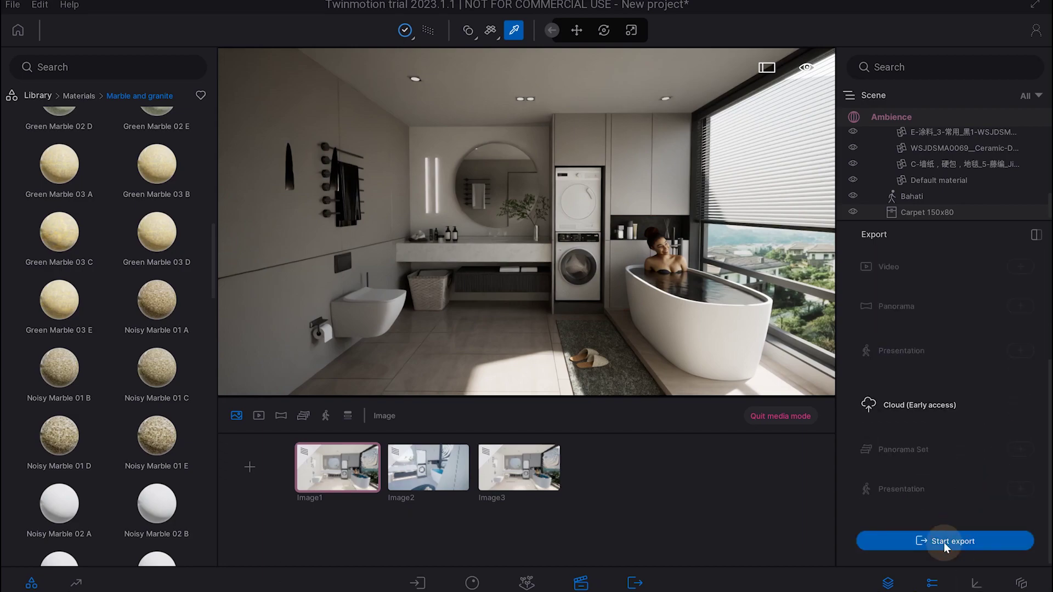
- Set path tracing quality to high, start the export, and return the library to Materials
click(413, 36)
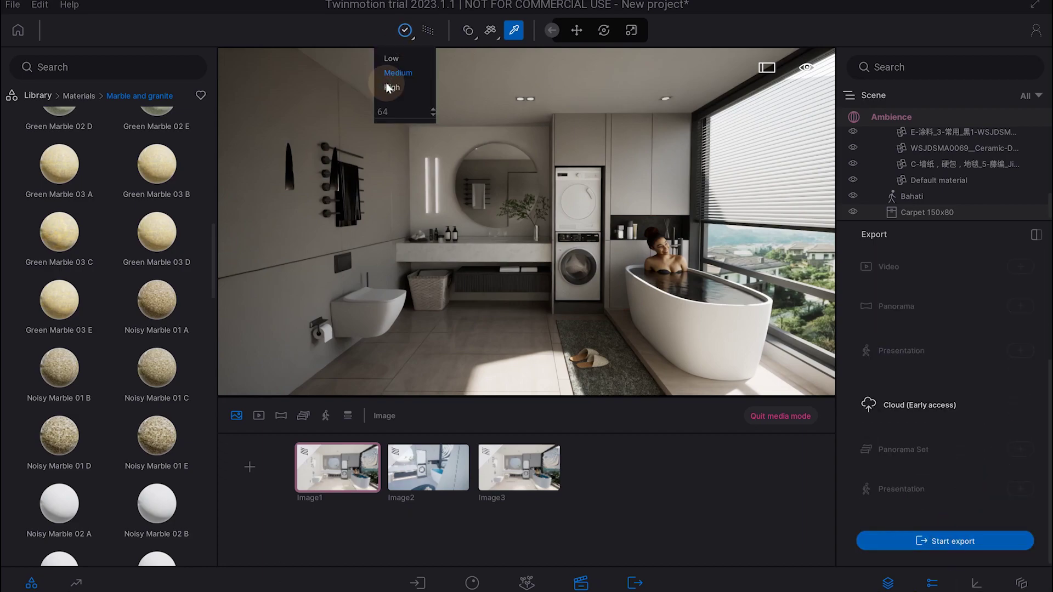
click(389, 80)
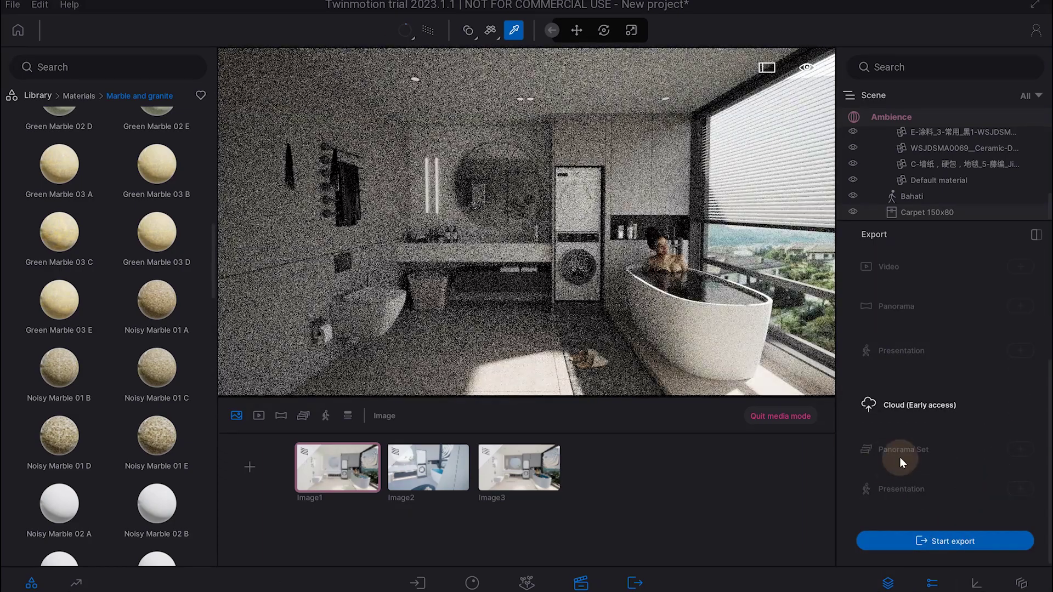
click(940, 541)
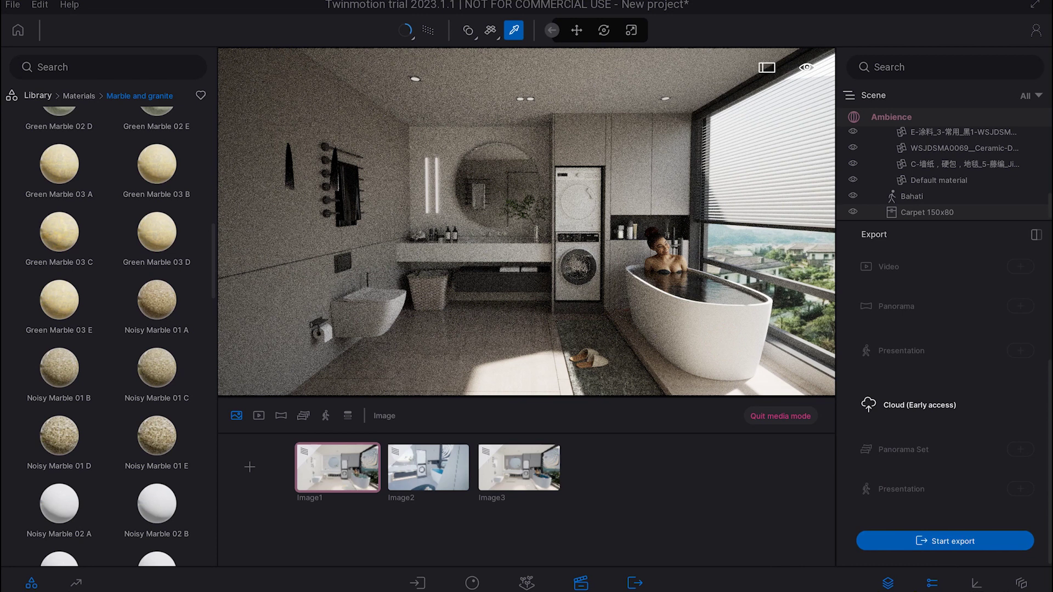
click(36, 97)
click(62, 149)
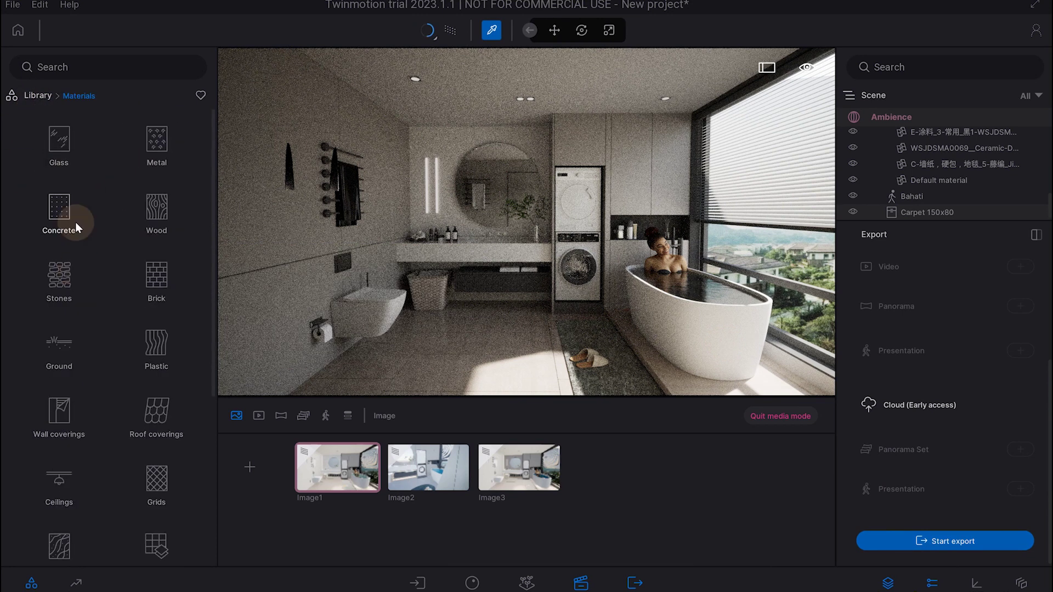
- Try Carpet velvet 01 and Carpet wool dak 01 on the rug, settling on Carpet wool hirst 01
scroll(73, 272, down, 2)
scroll(66, 362, down, 2)
click(59, 411)
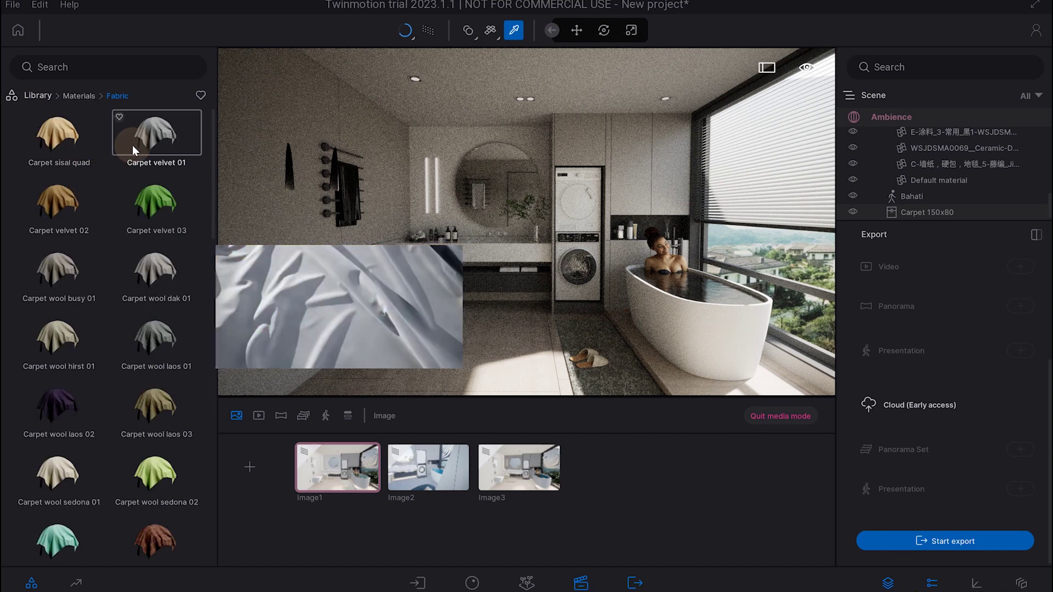
drag(156, 153, 696, 333)
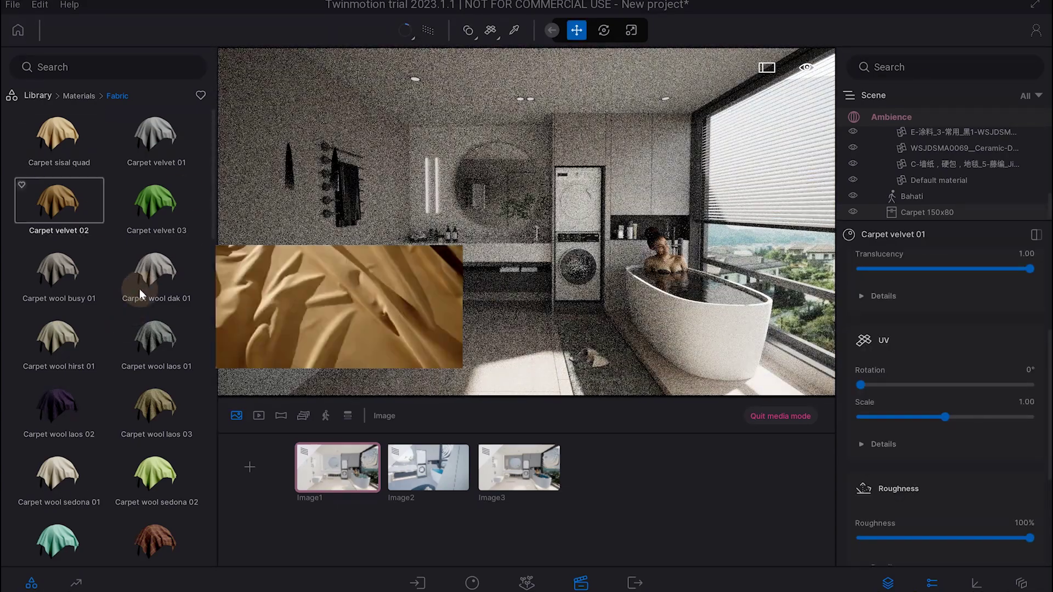
mouse_move(157, 269)
mouse_down()
mouse_move(555, 379)
mouse_move(584, 366)
mouse_up()
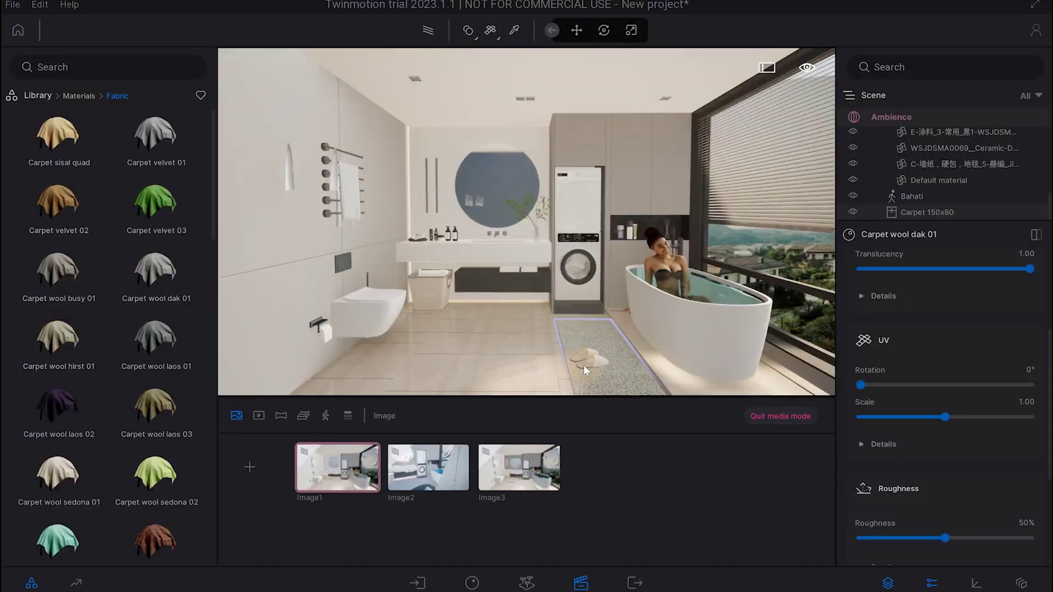
drag(64, 334, 694, 369)
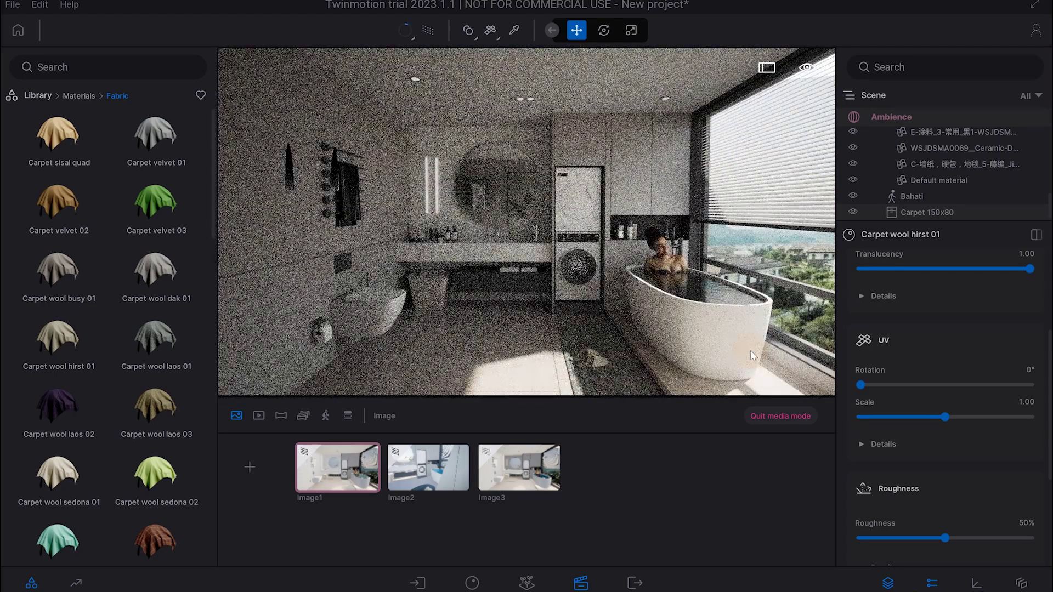
click(913, 116)
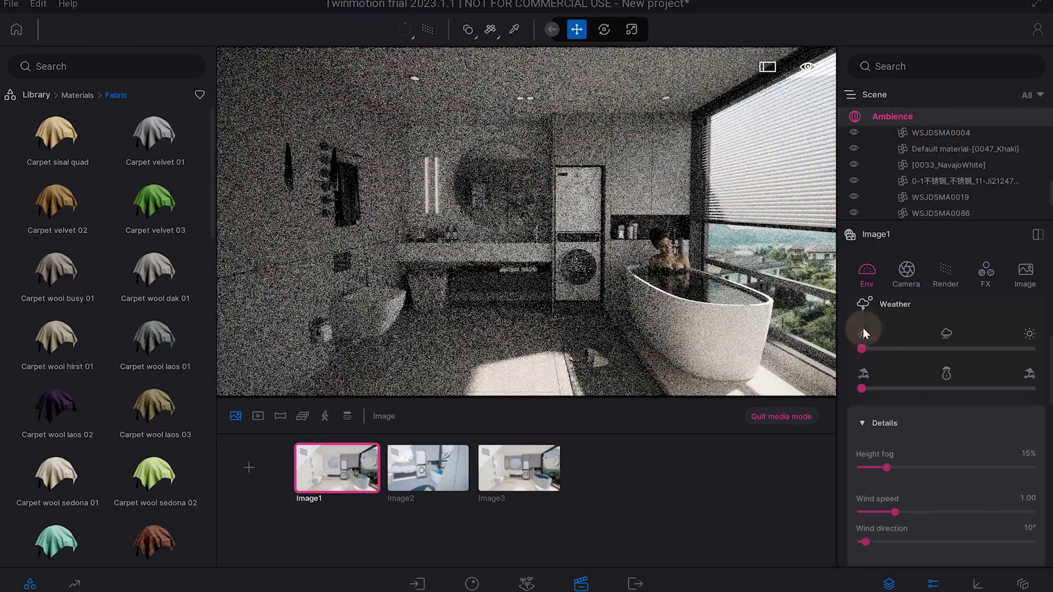
- Change Image1's near clipping from 1.60m to 1.65m and refresh the Image1 still
scroll(903, 513, down, 3)
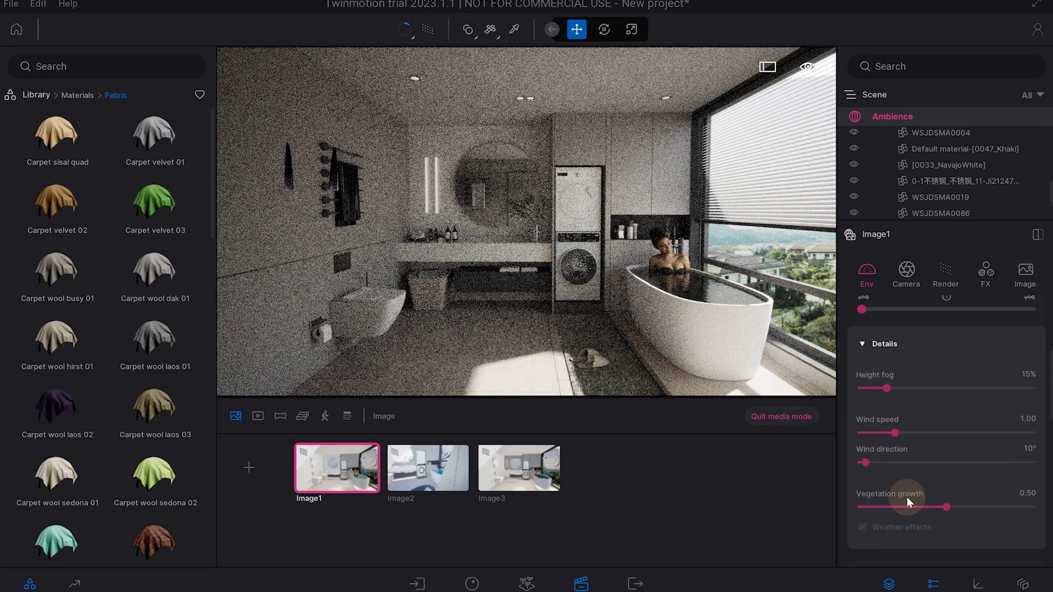
scroll(907, 466, down, 2)
click(915, 271)
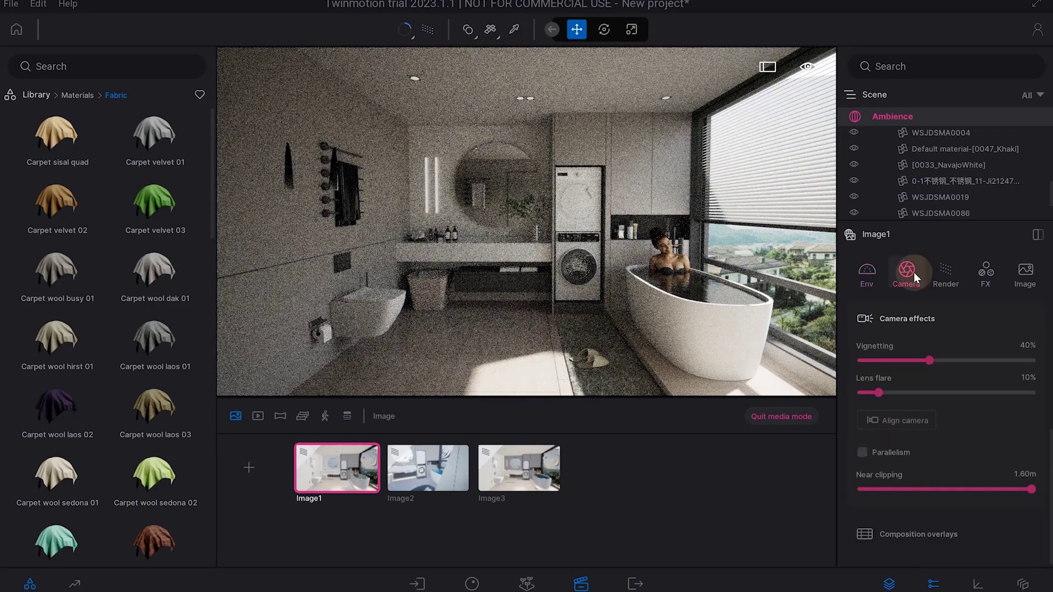
click(1024, 474)
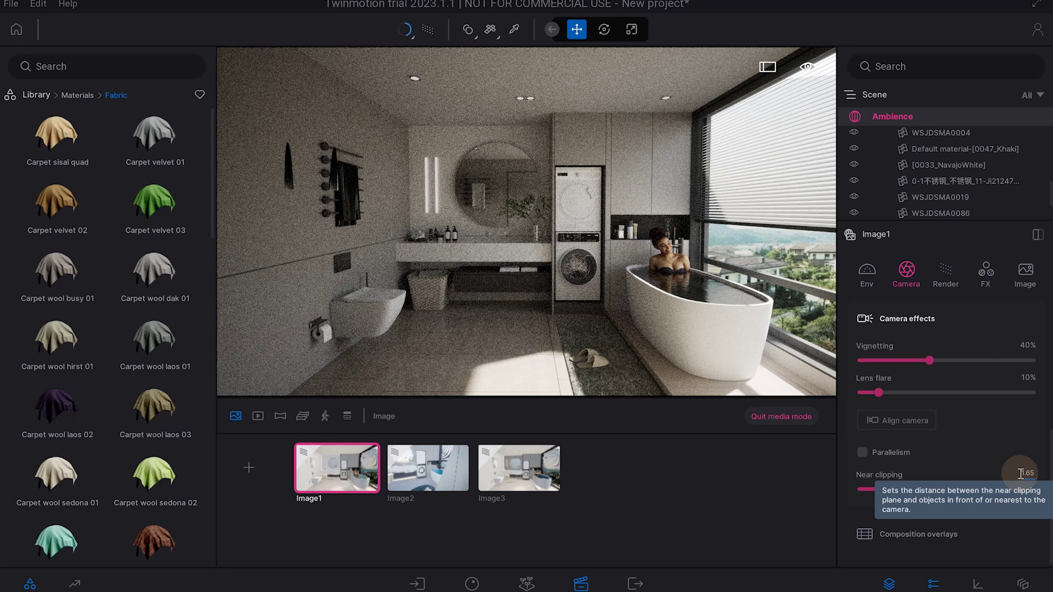
key(Return)
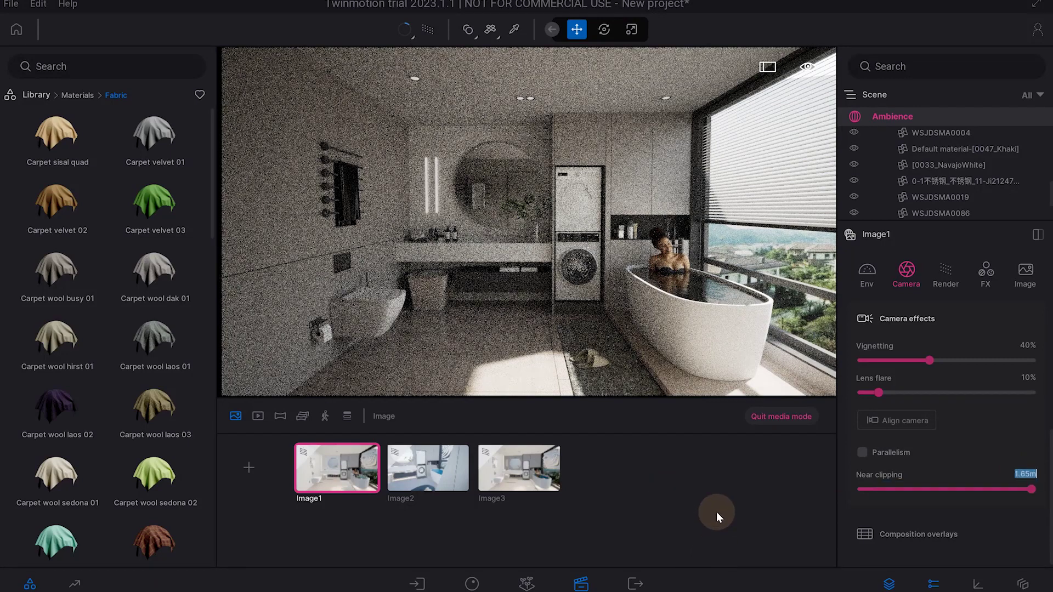
click(347, 447)
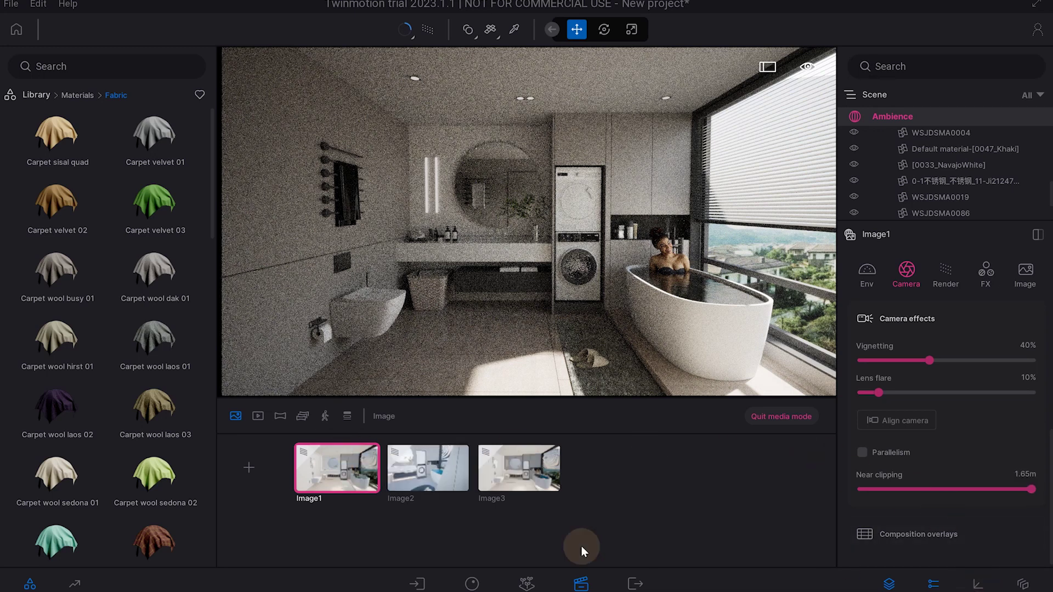
click(1030, 488)
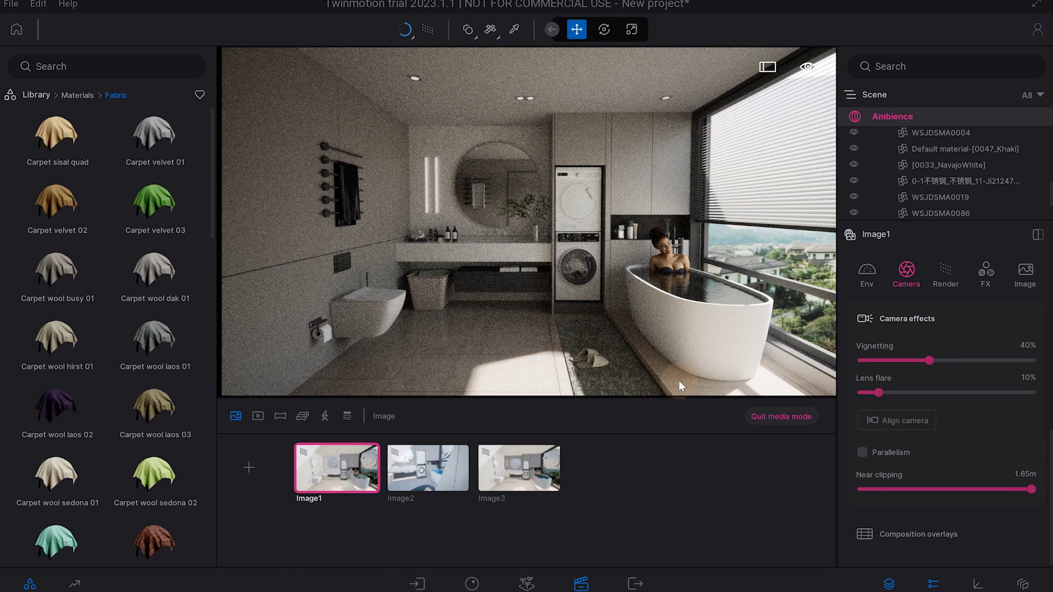
click(673, 266)
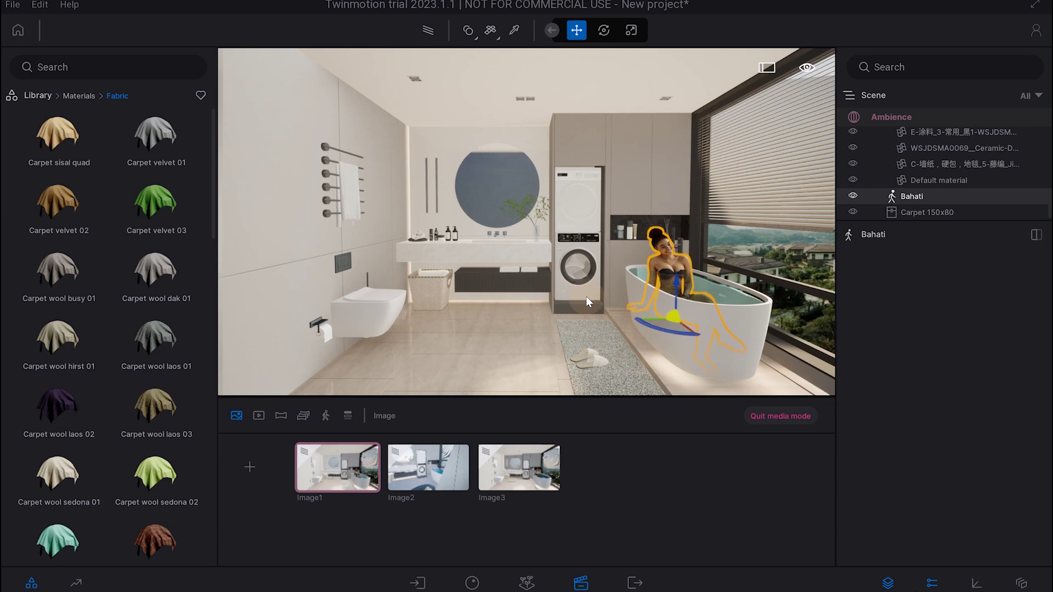
double_click(551, 338)
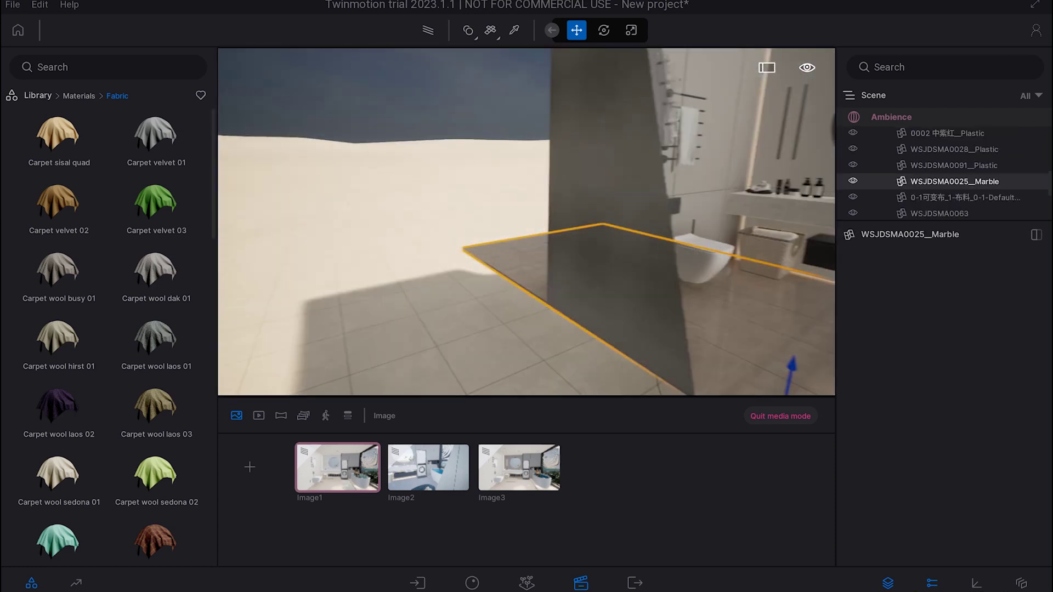
drag(610, 265, 682, 263)
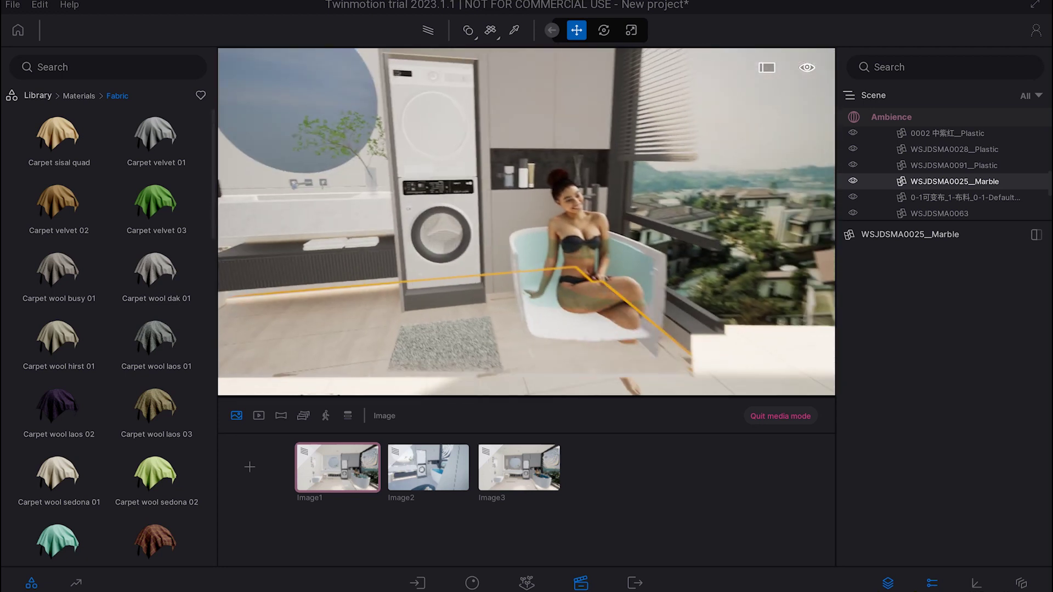
click(369, 470)
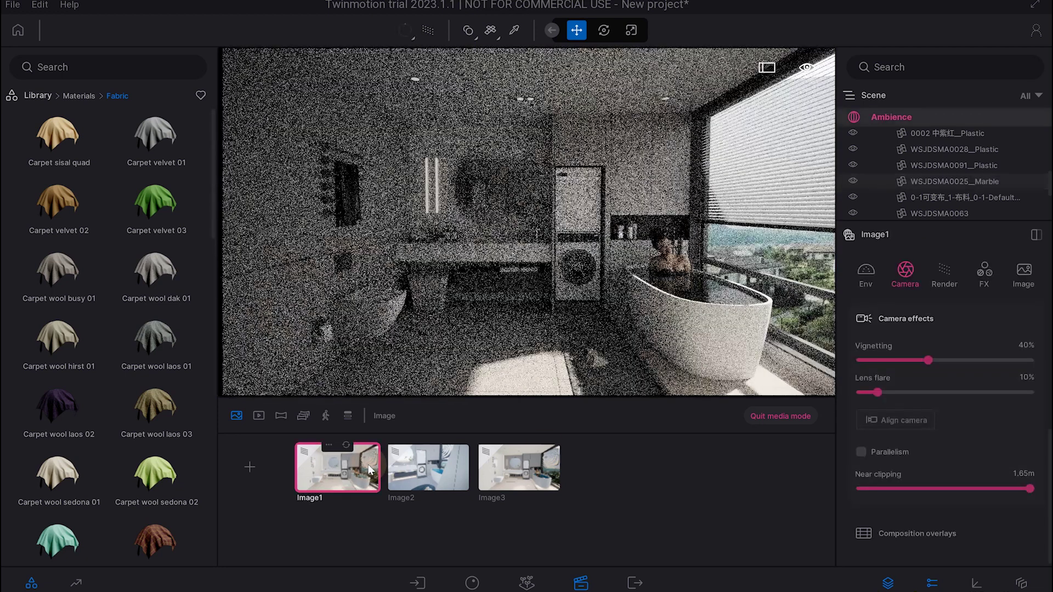
drag(561, 315, 595, 307)
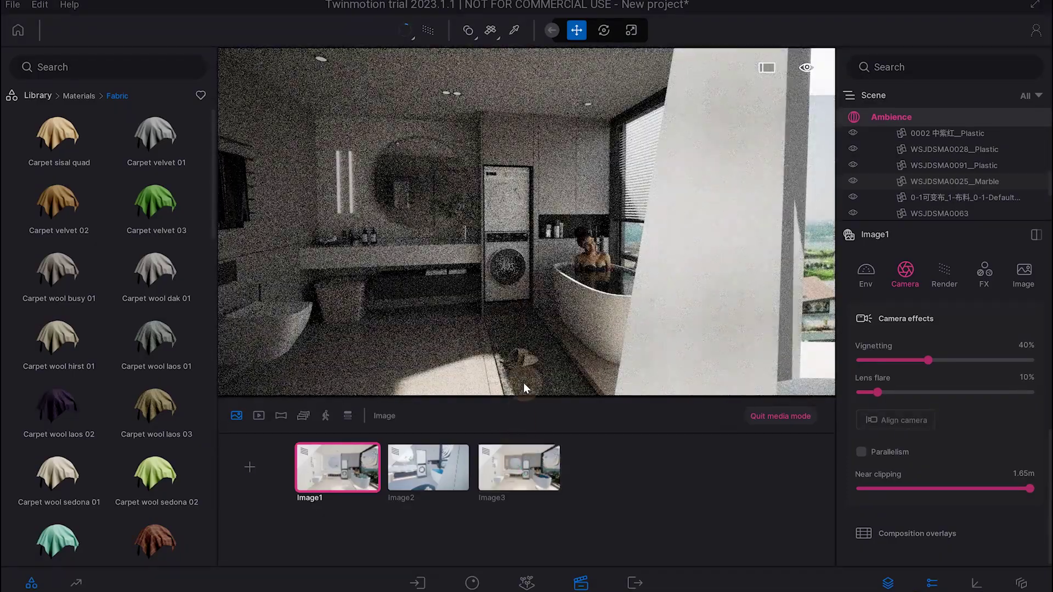
click(530, 471)
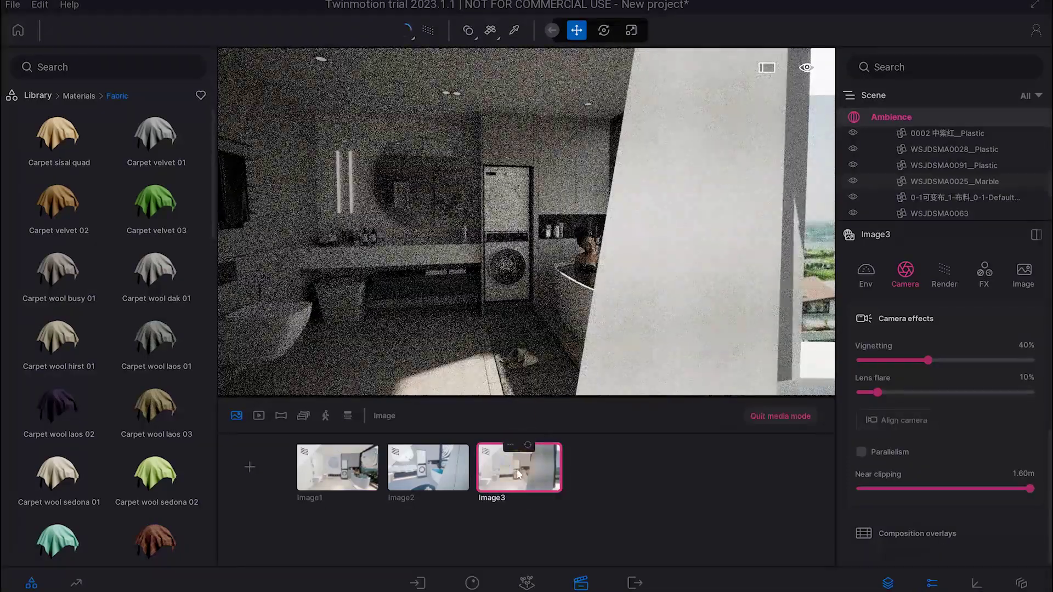
key(Left)
key(Left)
click(524, 475)
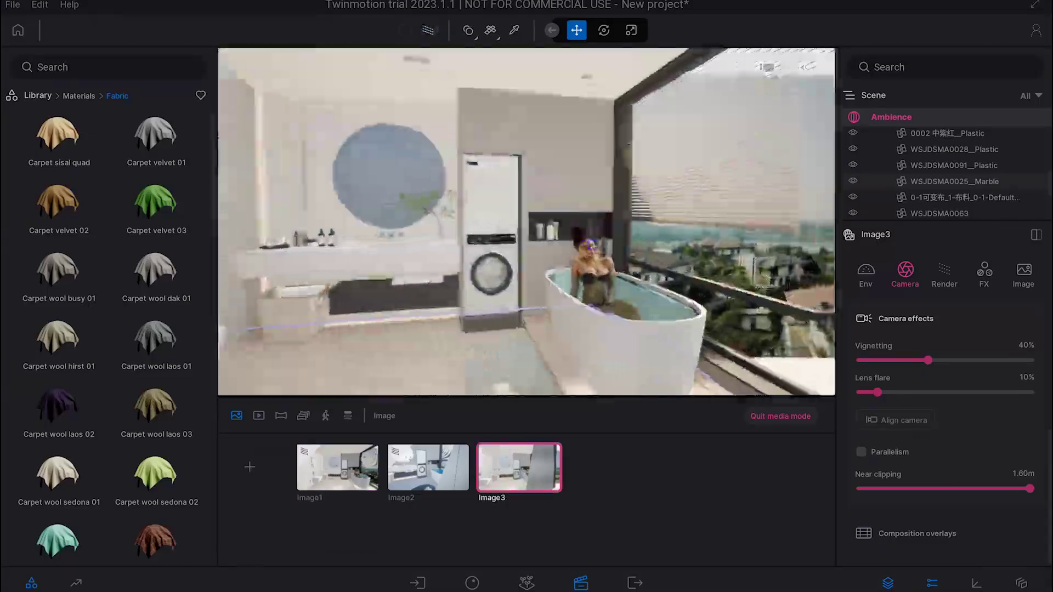
drag(445, 357, 329, 274)
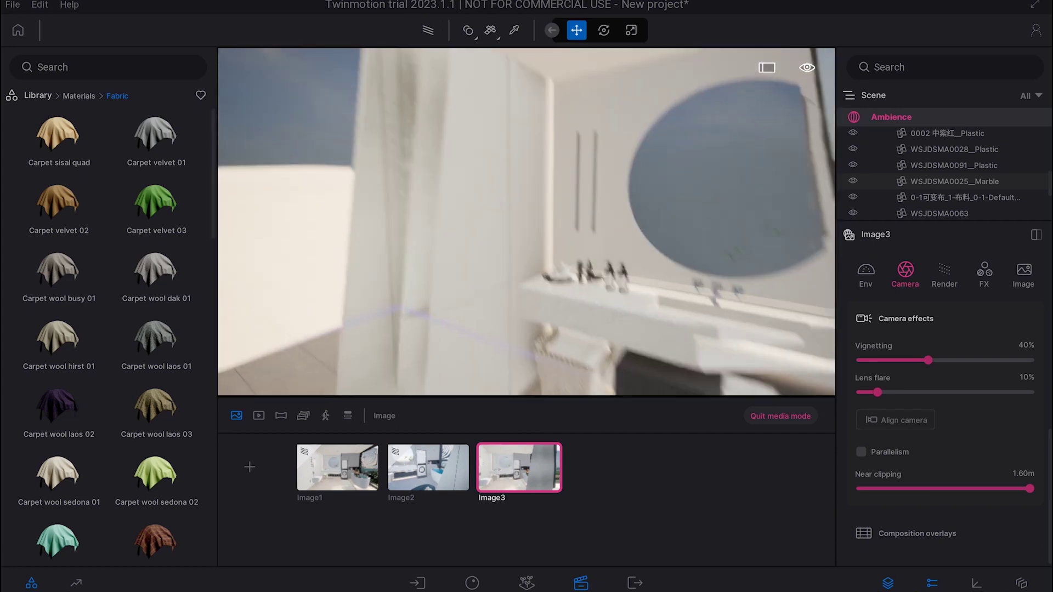
click(341, 485)
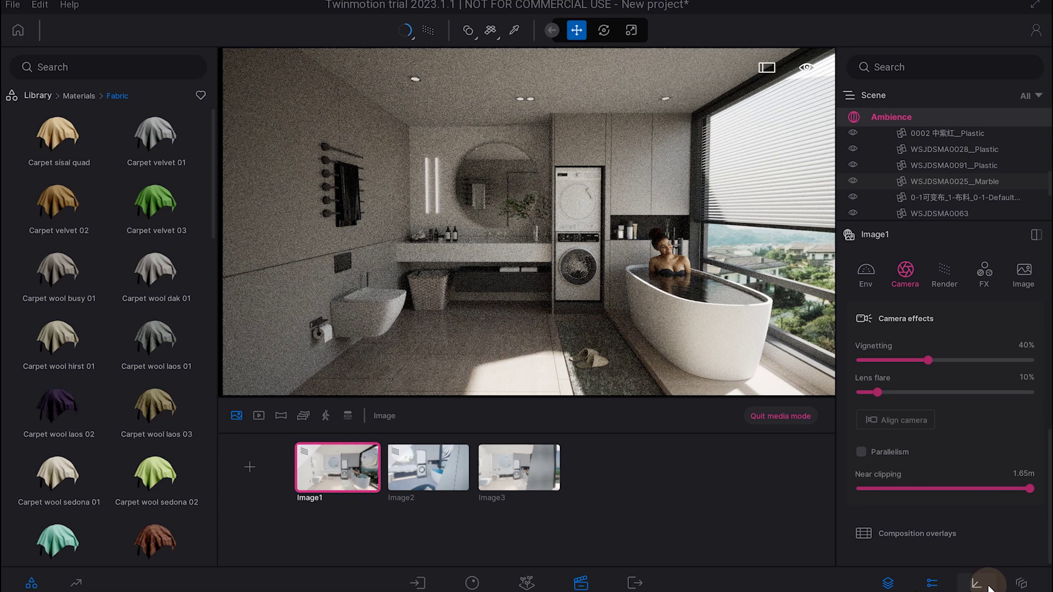
- Start the Local Image PNG export of Image1 and confirm the destination folder
click(641, 585)
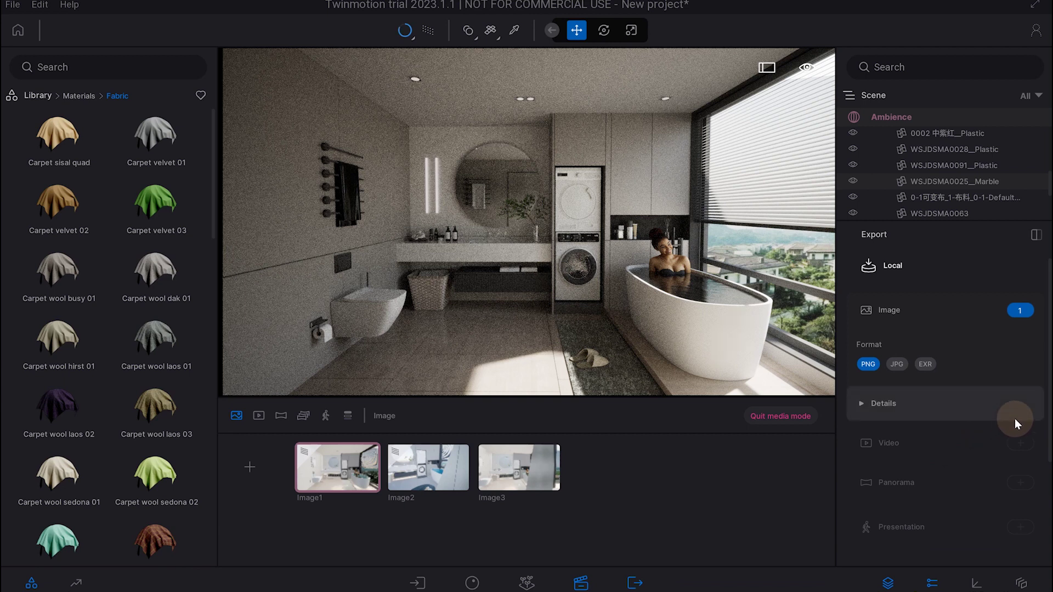
scroll(980, 520, down, 5)
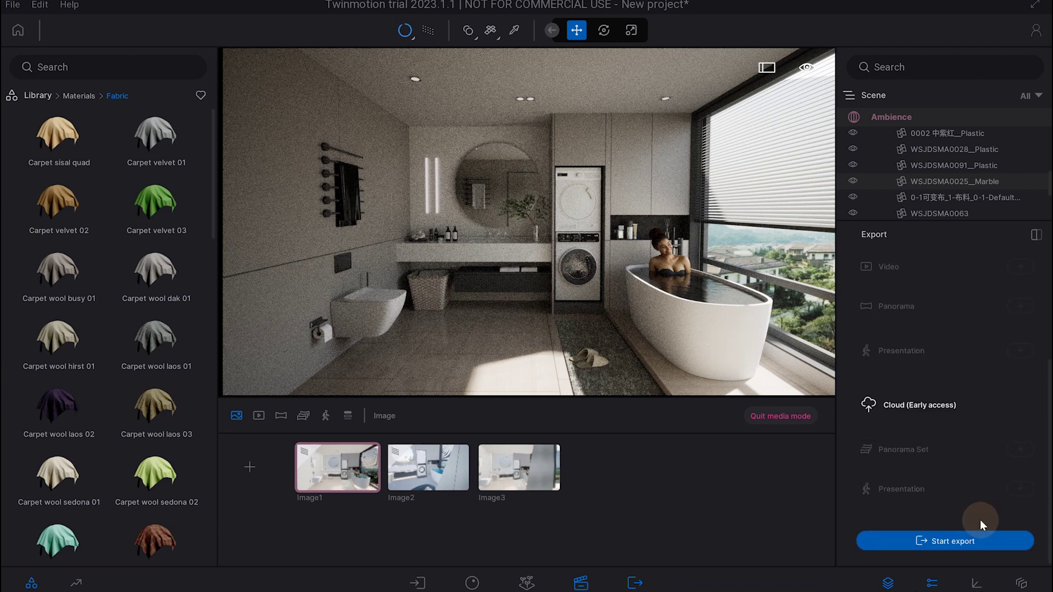
click(970, 540)
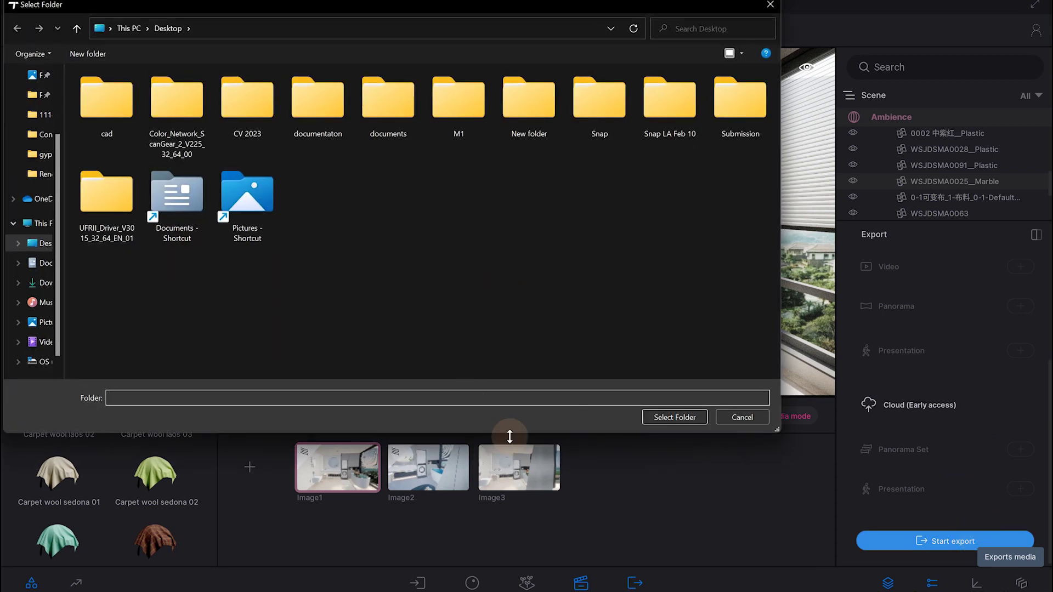
click(693, 421)
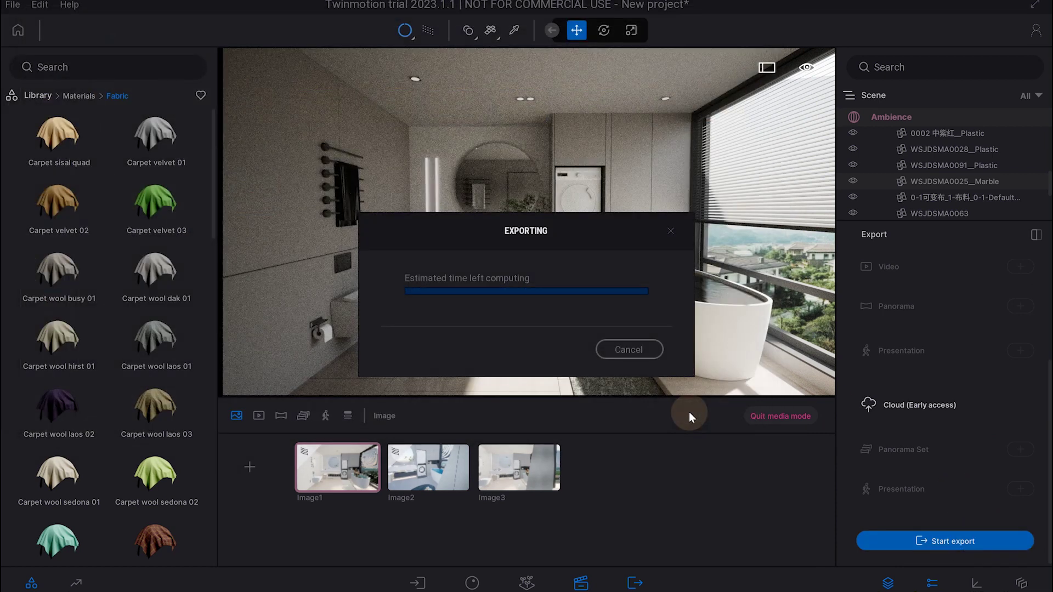